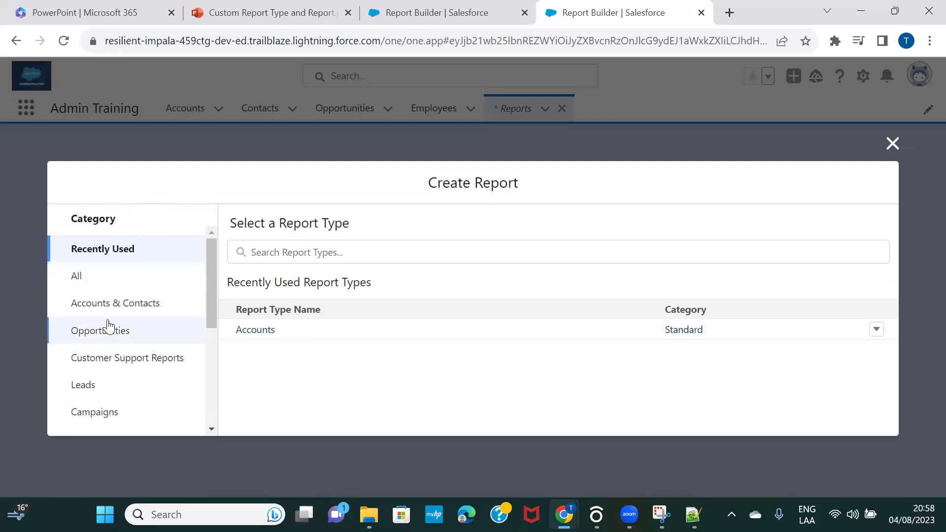
Step: Examine the full list of standard and custom report types available across all categories
click(91, 280)
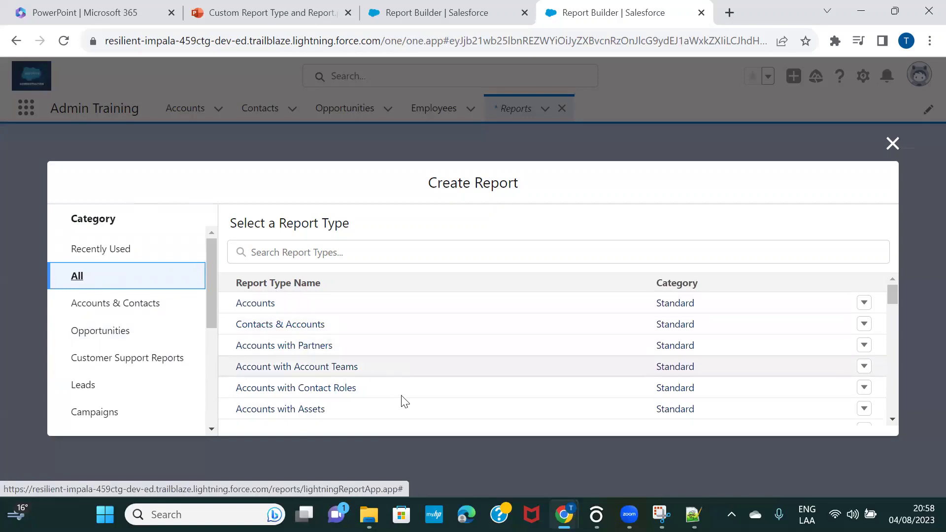
scroll(701, 369, down, 4)
scroll(703, 371, down, 12)
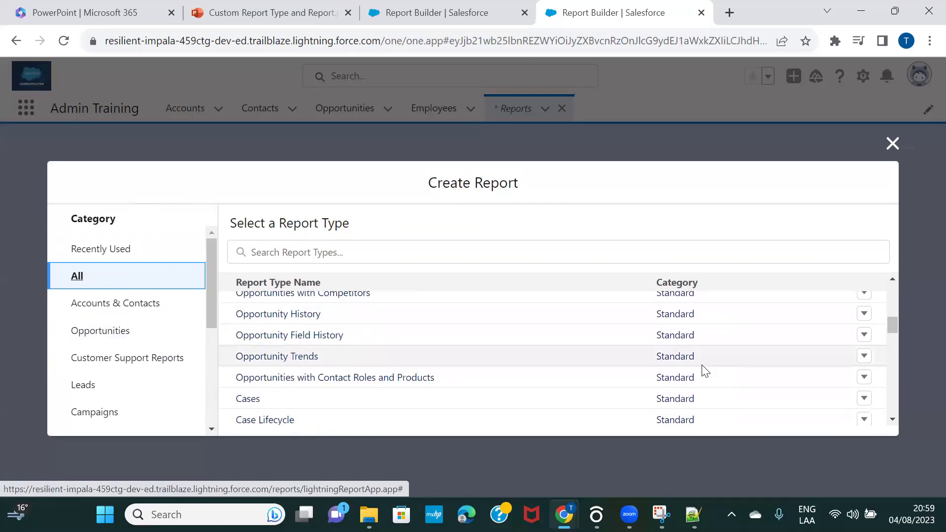
scroll(703, 372, down, 15)
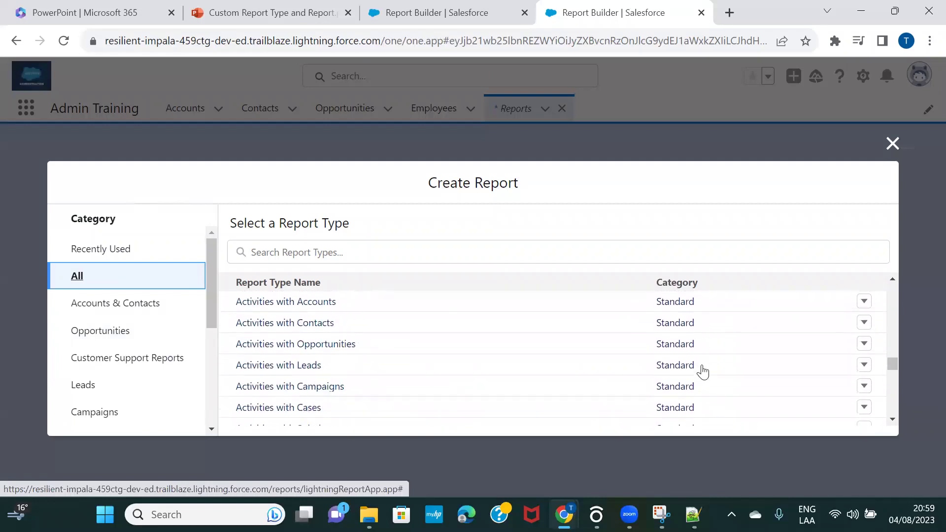
scroll(705, 370, down, 6)
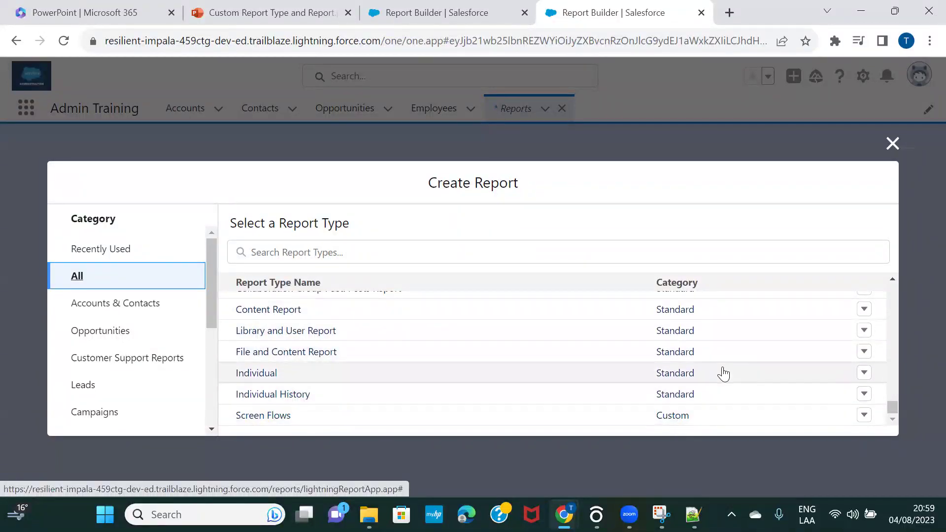
scroll(724, 373, up, 1)
scroll(724, 373, up, 7)
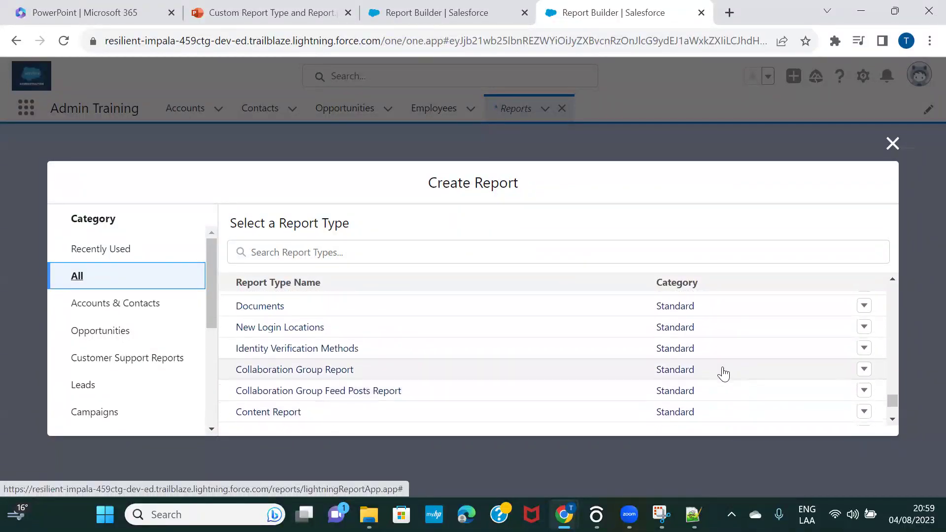
scroll(725, 373, up, 10)
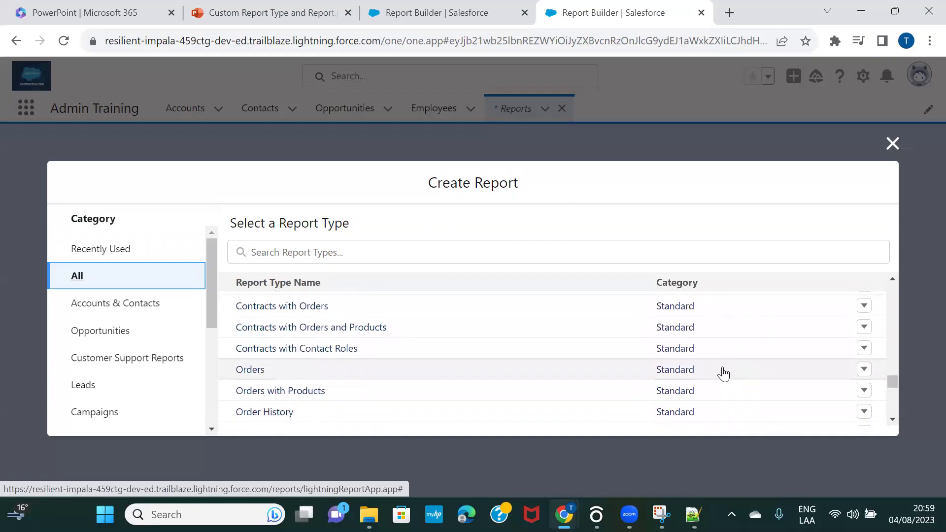
scroll(726, 373, up, 10)
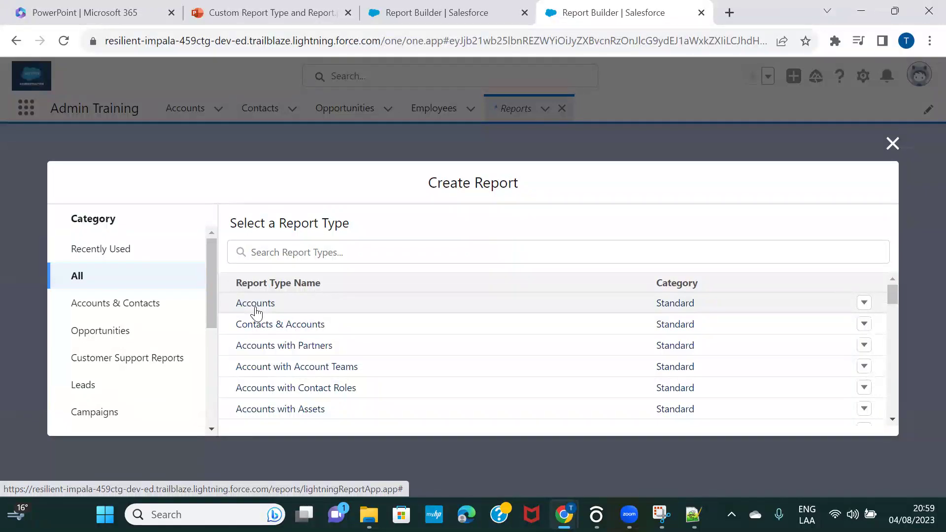
Step: Start a report from the standard Accounts report type and examine the fields offered as additional columns
click(255, 311)
click(726, 309)
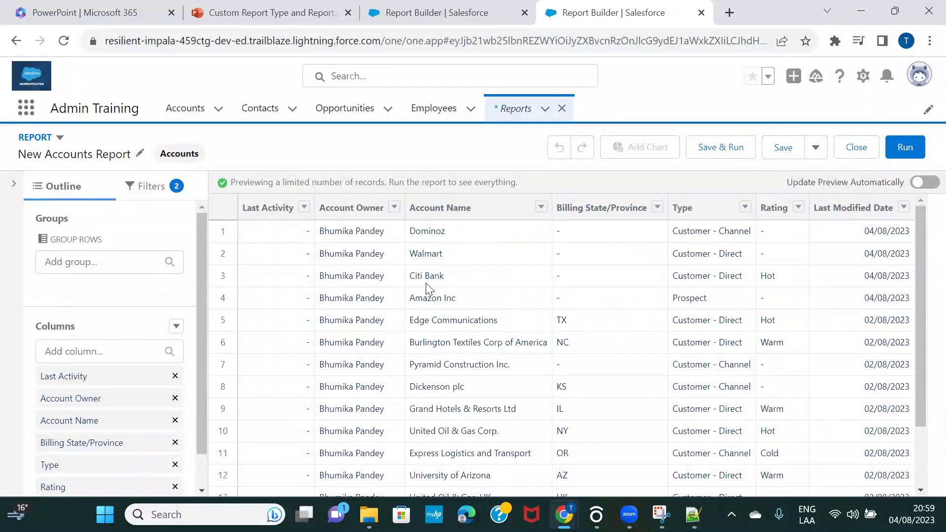
click(103, 353)
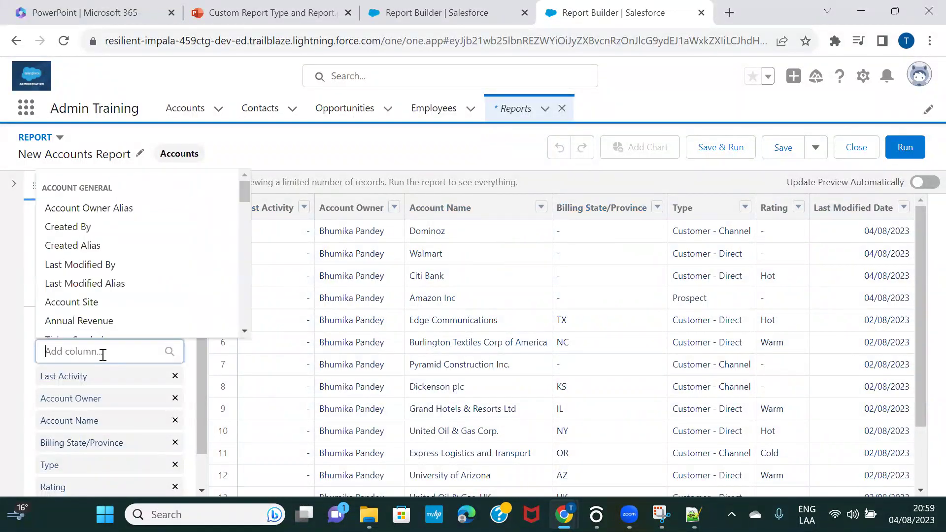
scroll(124, 280, down, 3)
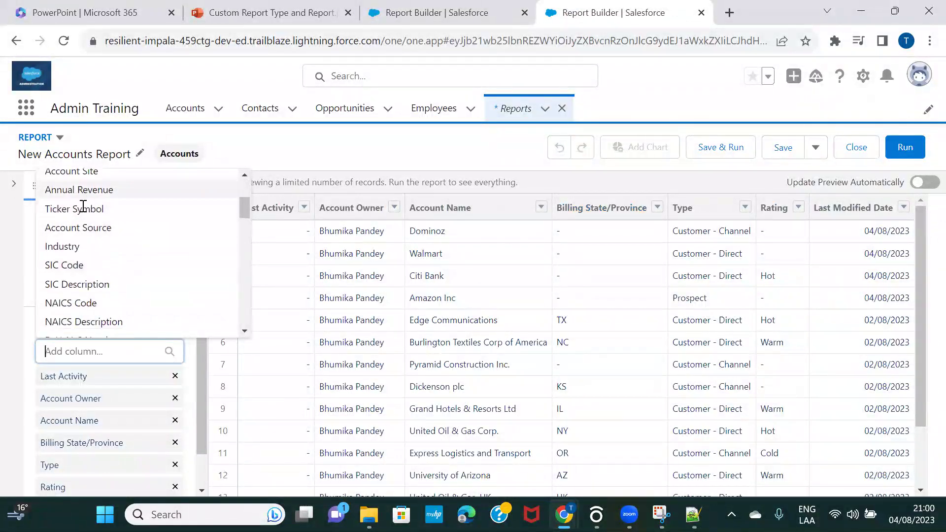
scroll(133, 245, up, 3)
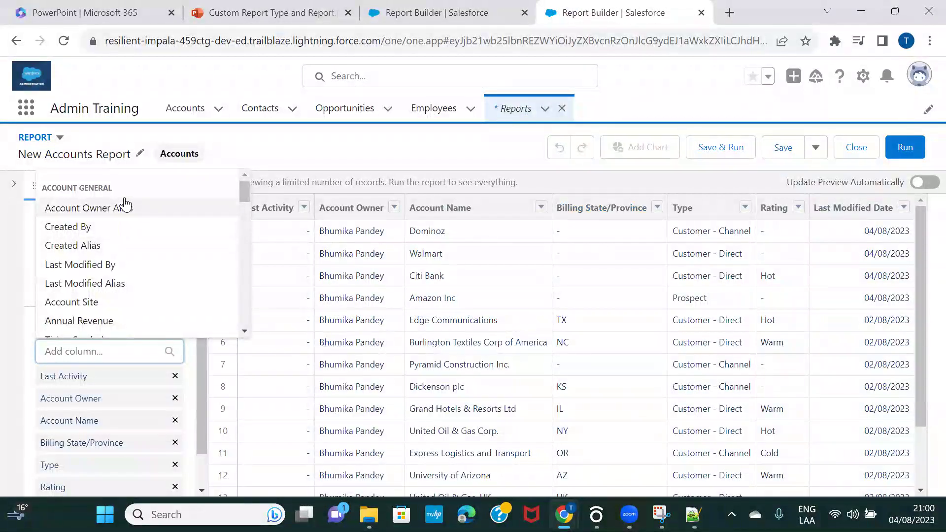
click(300, 144)
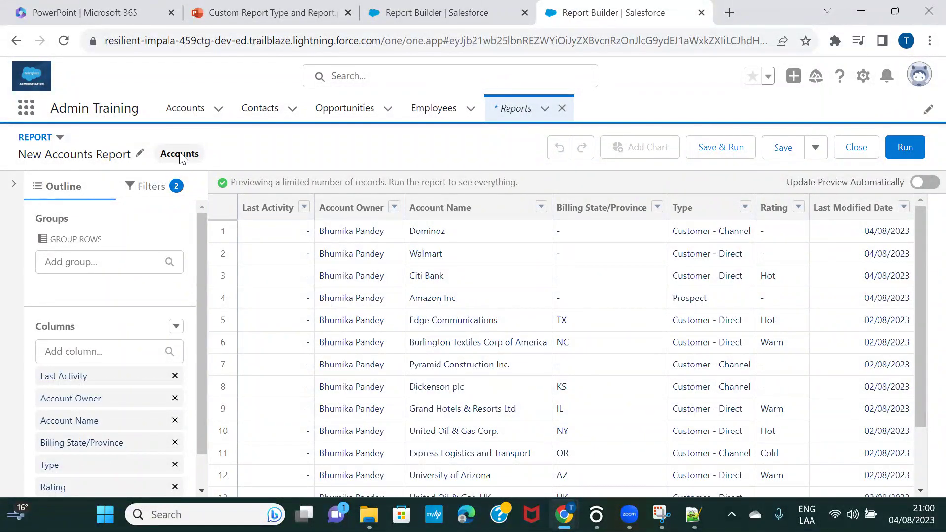
Step: Begin another new report from the Reports home and search all report types for "opp"
click(508, 111)
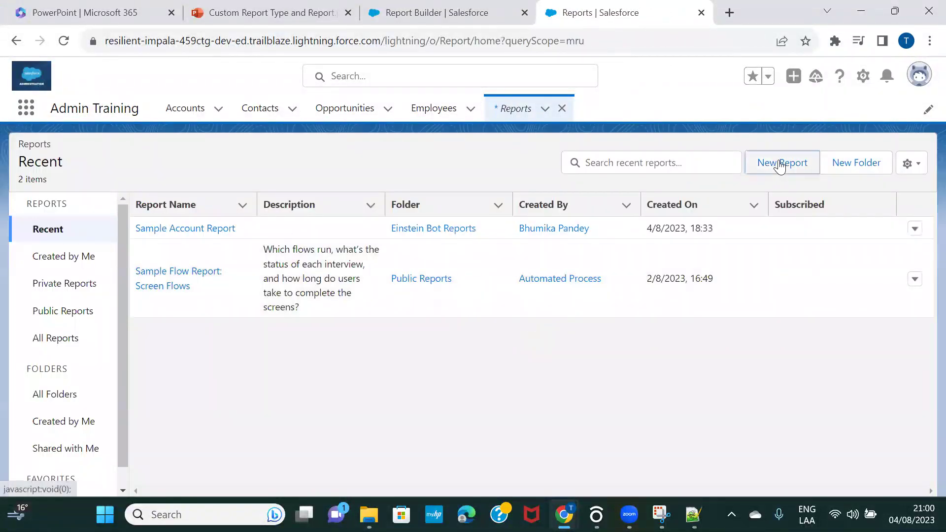
click(780, 164)
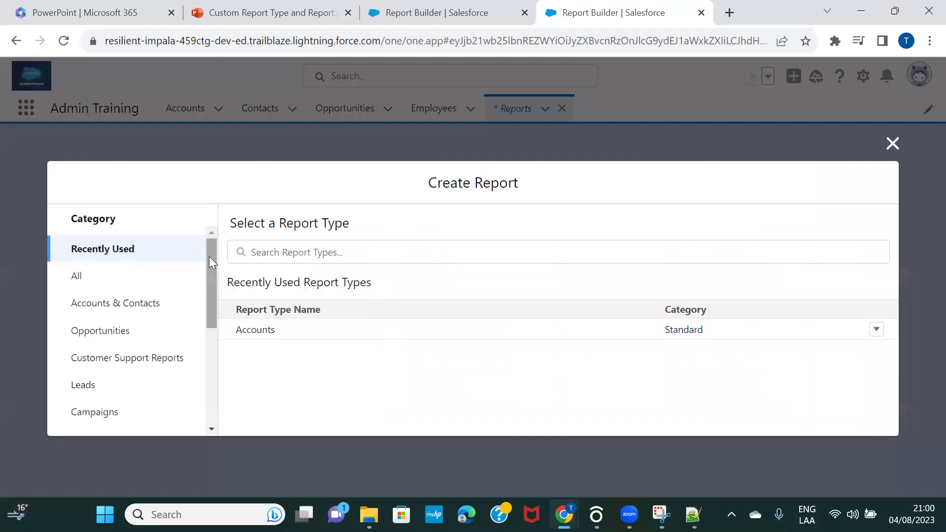
click(92, 279)
click(344, 252)
text(opp)
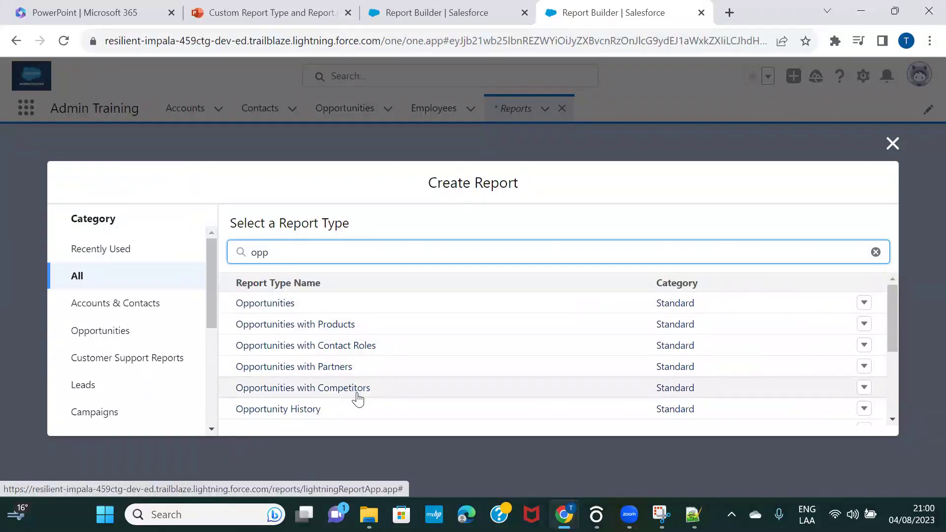
scroll(363, 374, down, 3)
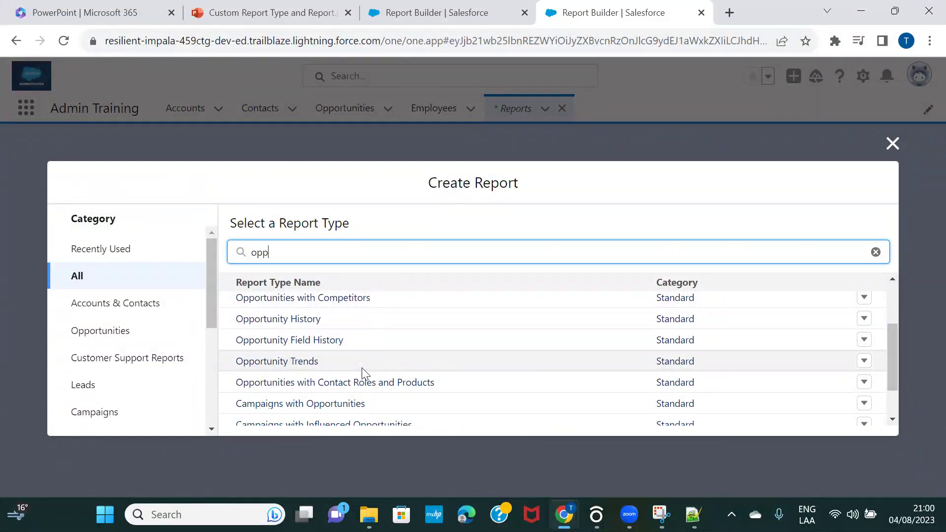
scroll(362, 370, down, 2)
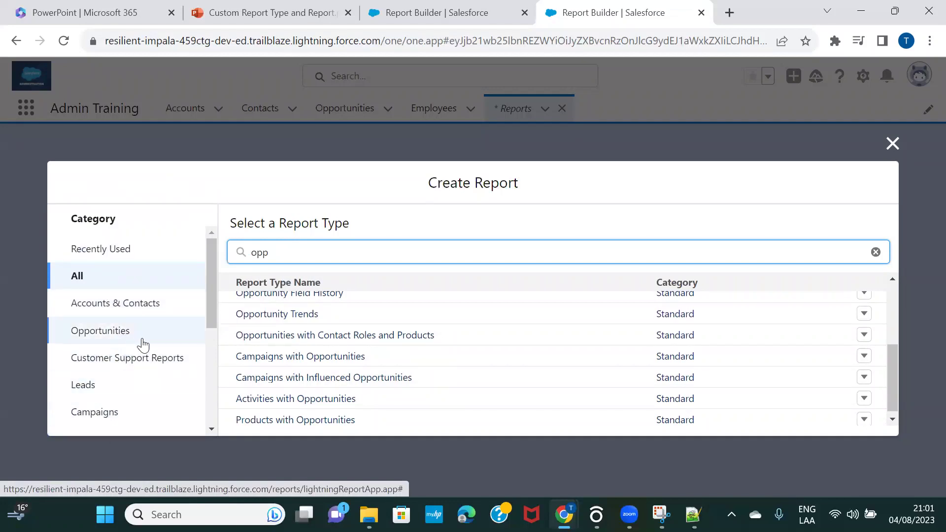
Step: Examine the "opp" matches within the Opportunities, Leads, Campaigns and Customer Support Reports categories
click(95, 339)
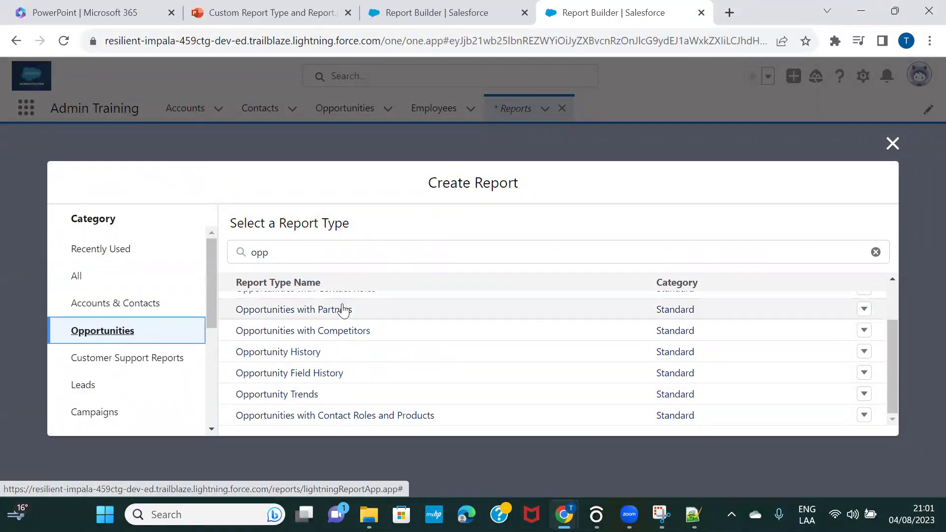
scroll(401, 353, up, 2)
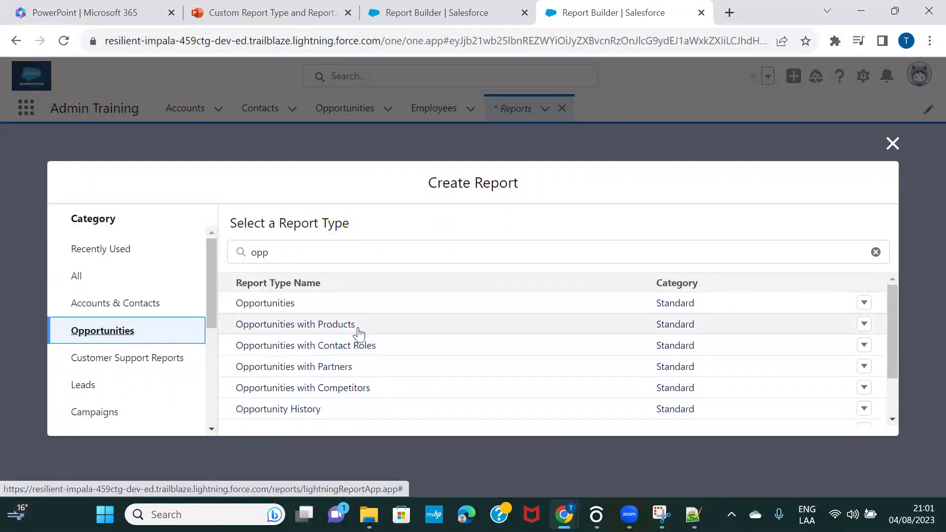
scroll(394, 353, down, 3)
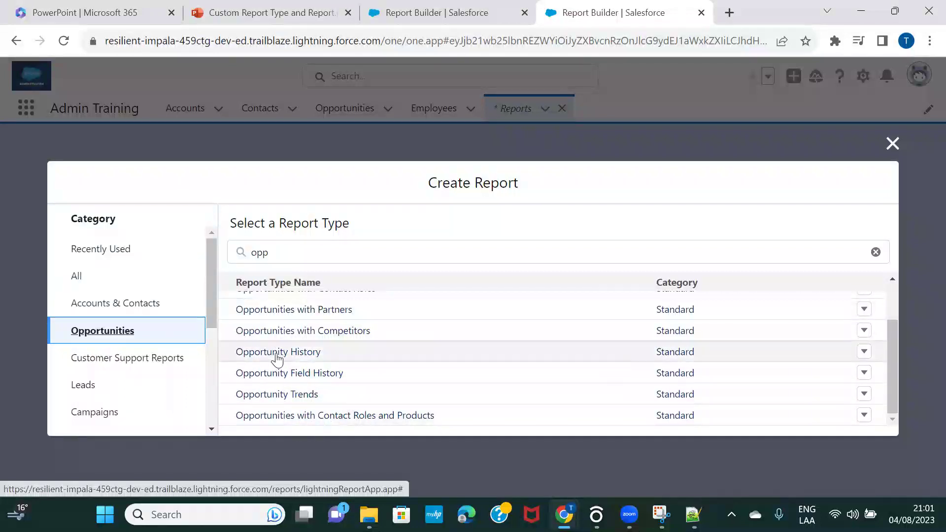
click(126, 396)
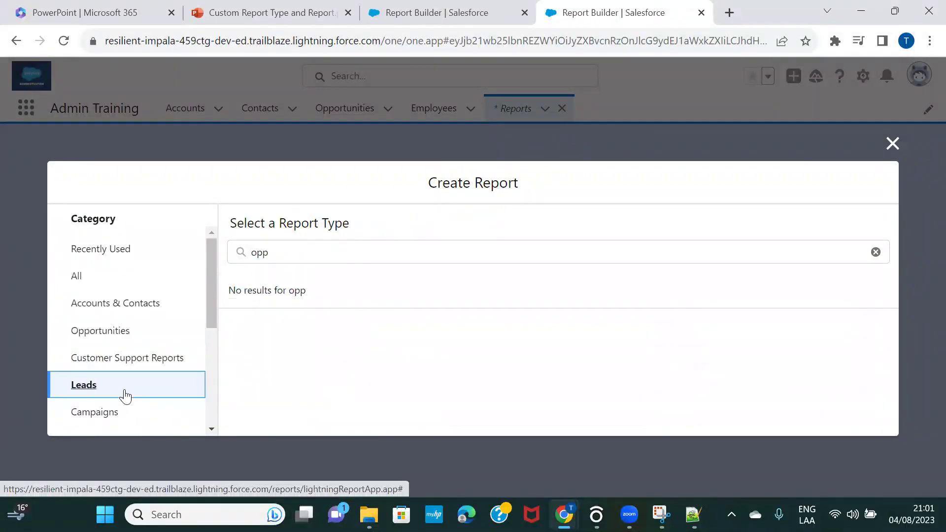
click(138, 412)
click(148, 356)
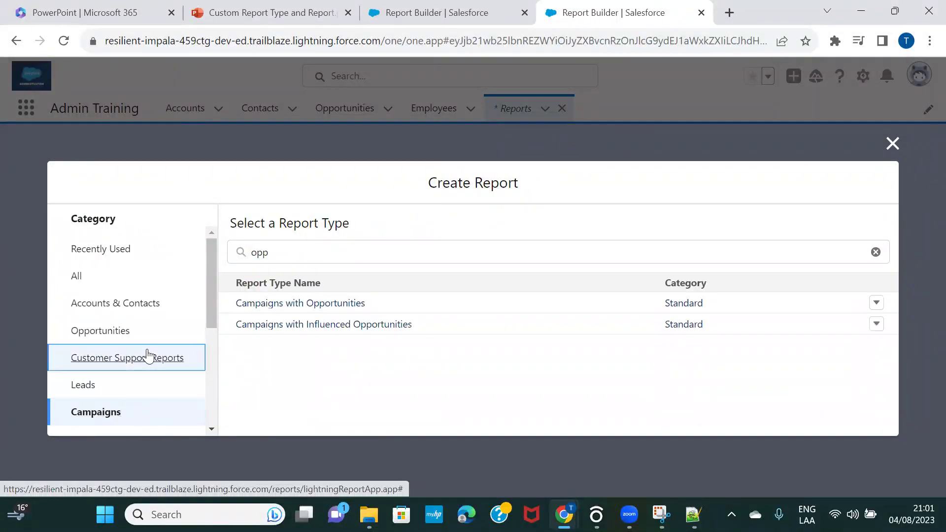
scroll(148, 355, down, 2)
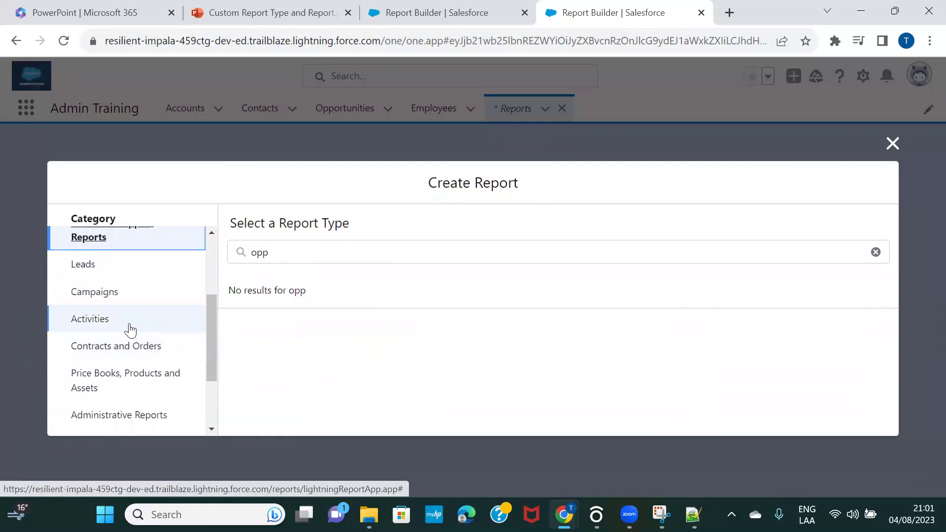
scroll(151, 329, up, 4)
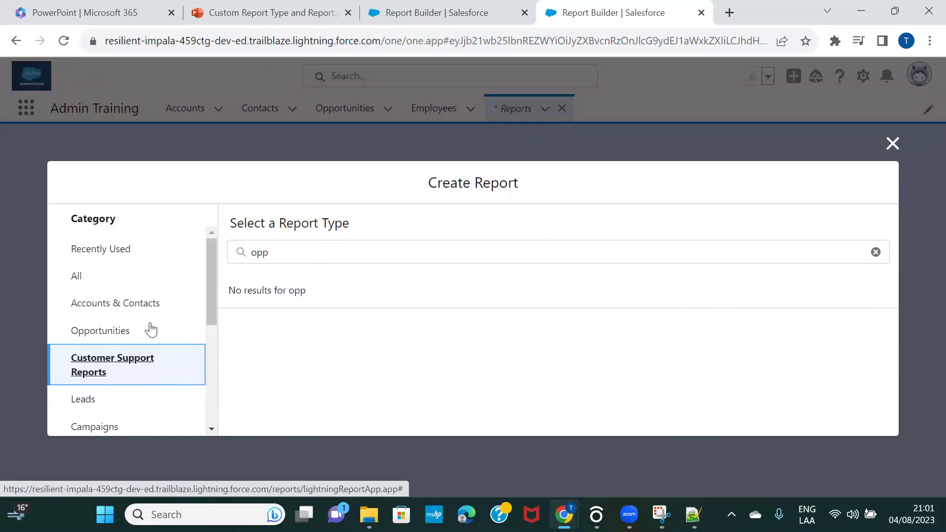
Step: Return to the report types of all categories and start a report from the standard Opportunities type
click(100, 276)
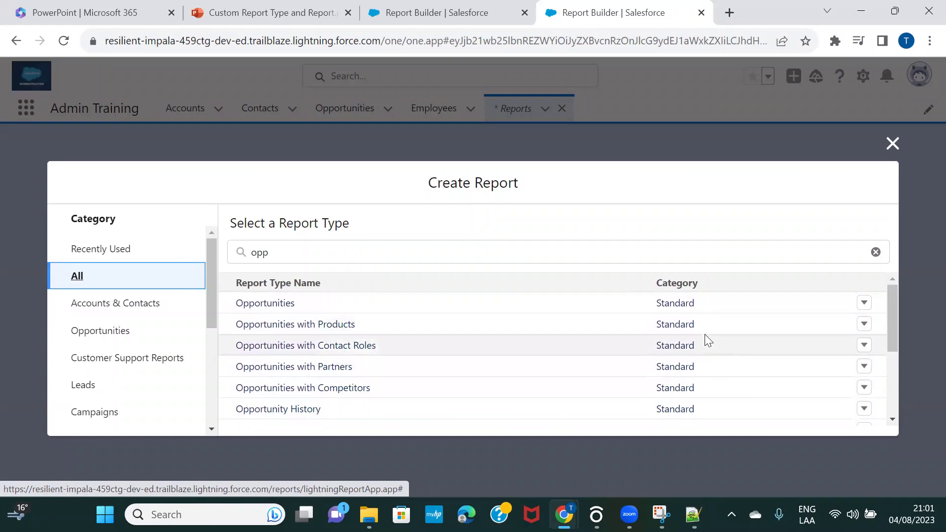
scroll(708, 368, down, 2)
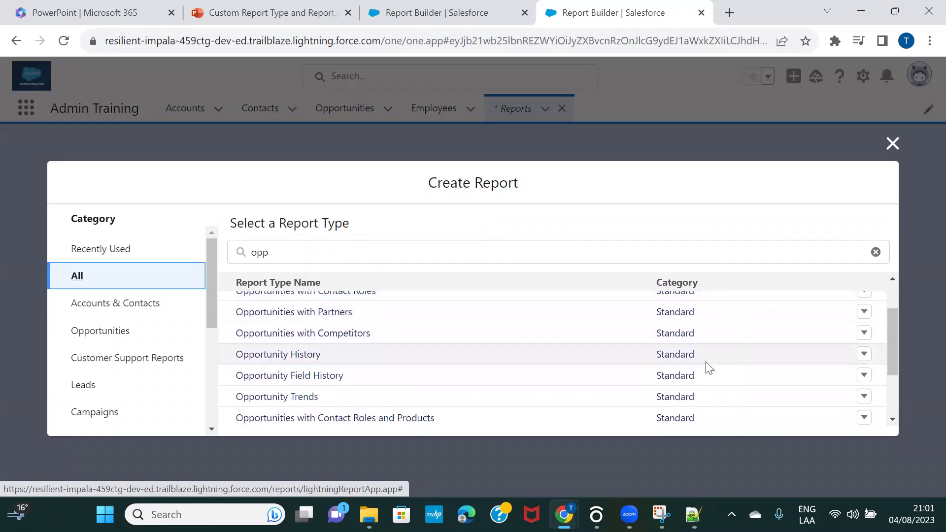
scroll(708, 368, down, 3)
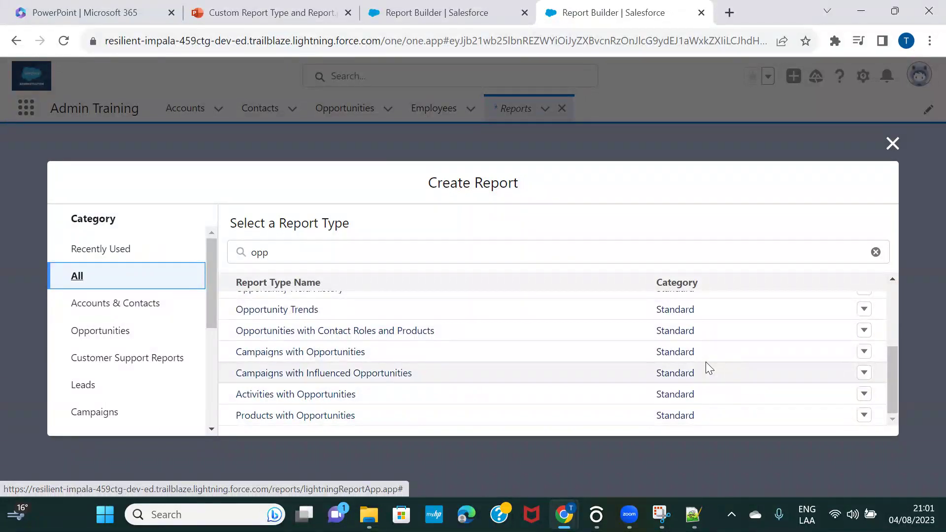
scroll(705, 362, up, 5)
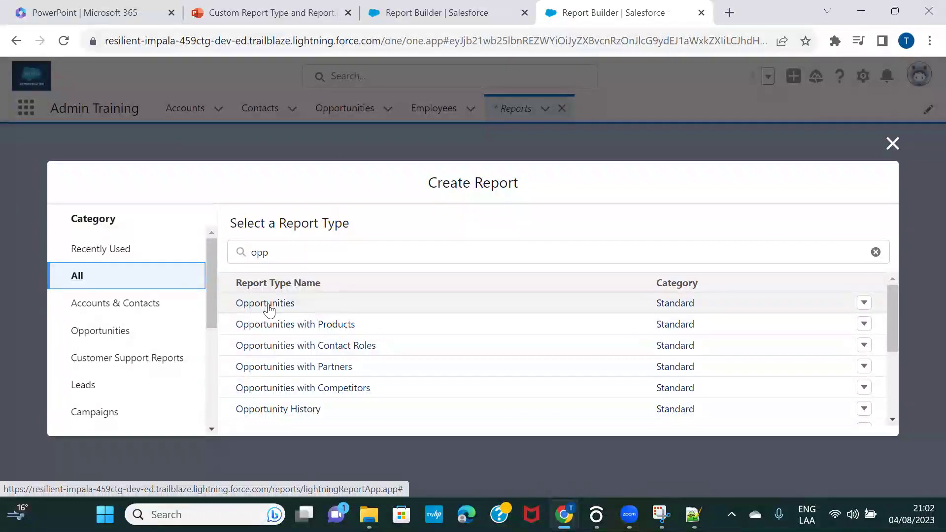
click(308, 308)
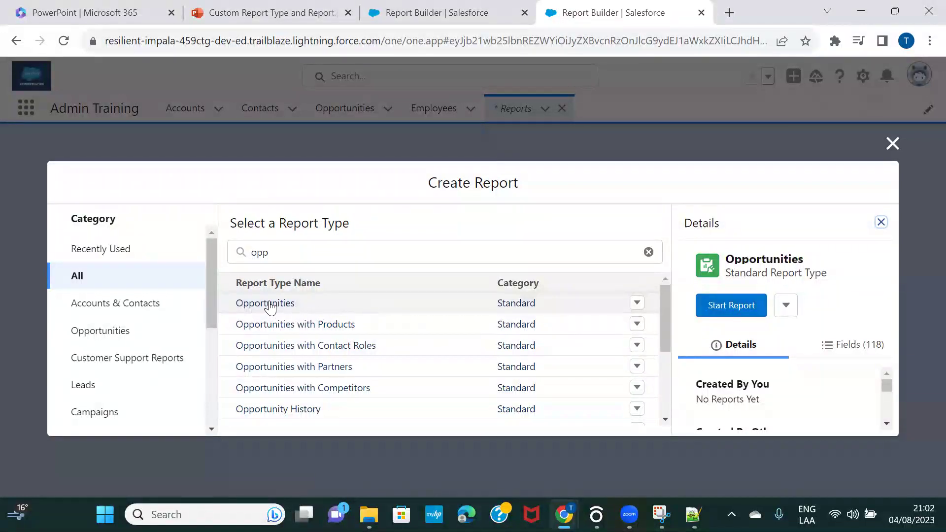
click(705, 301)
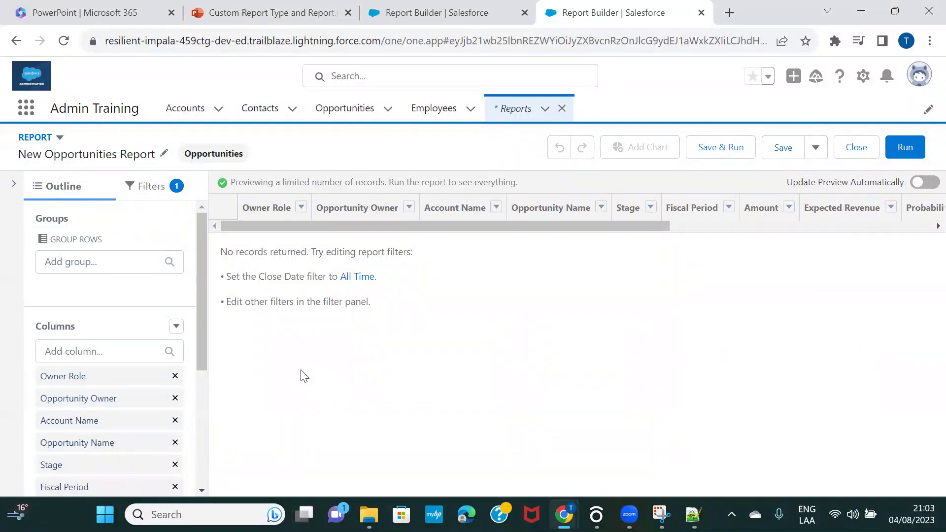
Step: Examine the opportunity, opportunity owner and account fields offered as additional columns for the Opportunities report
click(99, 352)
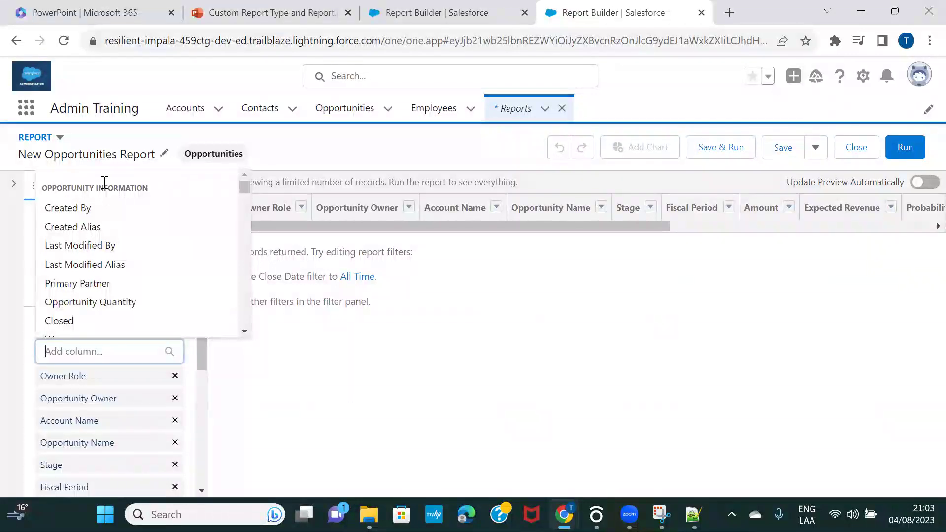
scroll(118, 276, down, 2)
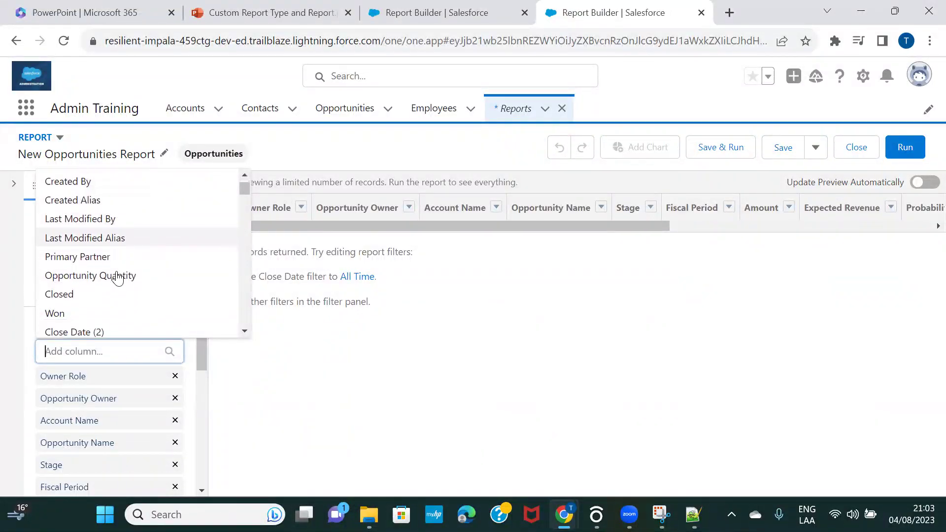
scroll(119, 277, down, 5)
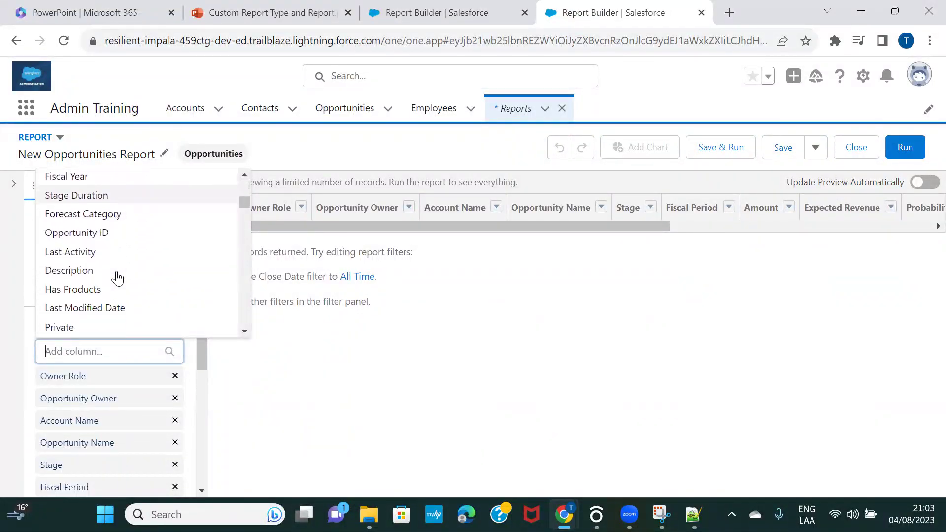
scroll(118, 277, down, 4)
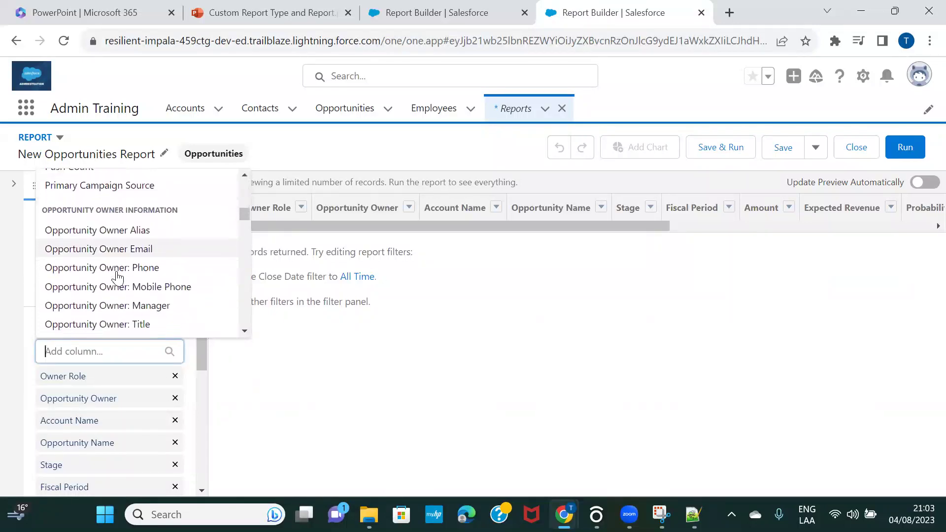
scroll(117, 276, down, 4)
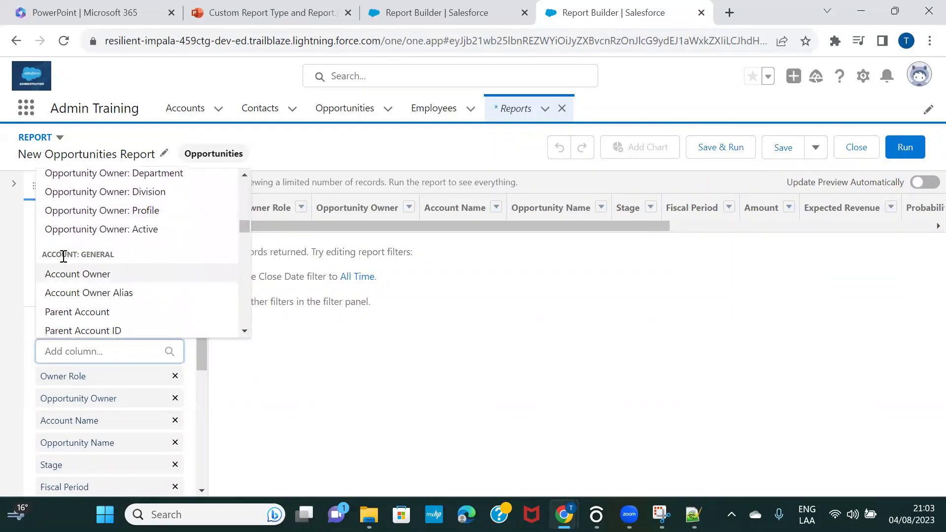
scroll(140, 280, down, 1)
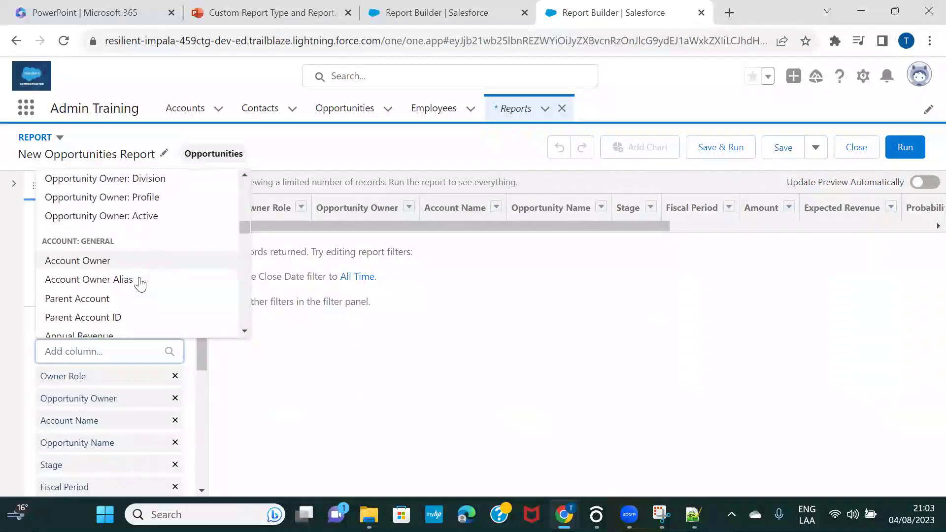
scroll(142, 306, down, 4)
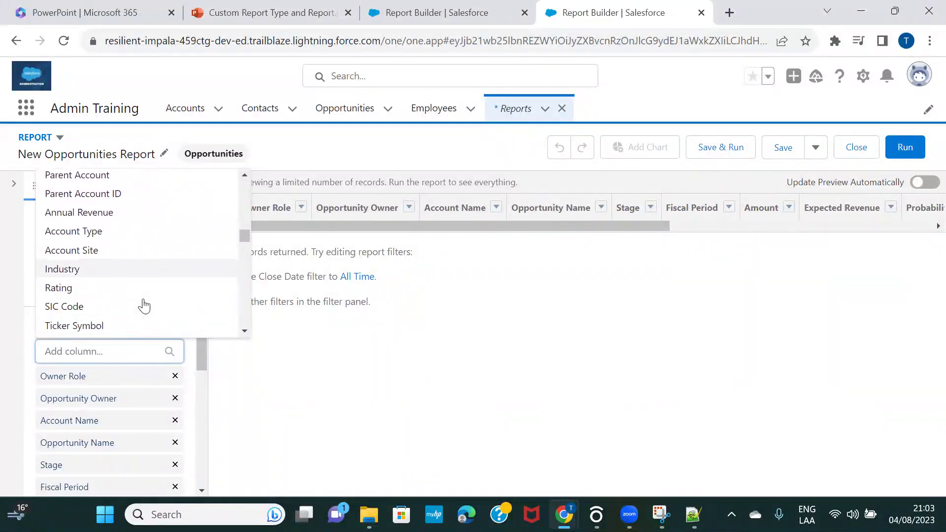
scroll(144, 306, down, 5)
Step: Review the Account: General fields and the owner fields before them among the available columns, then close the field list
scroll(143, 306, up, 3)
scroll(144, 306, up, 5)
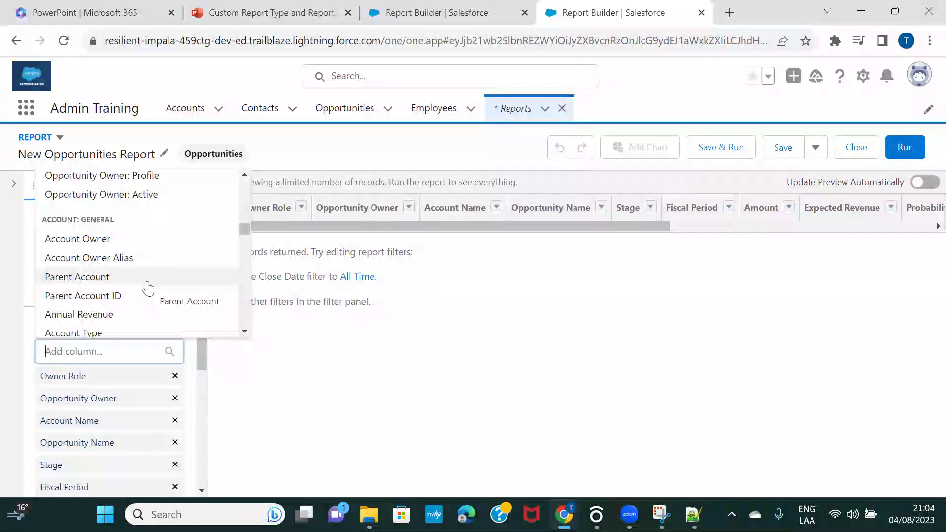
scroll(148, 288, up, 3)
scroll(148, 289, down, 3)
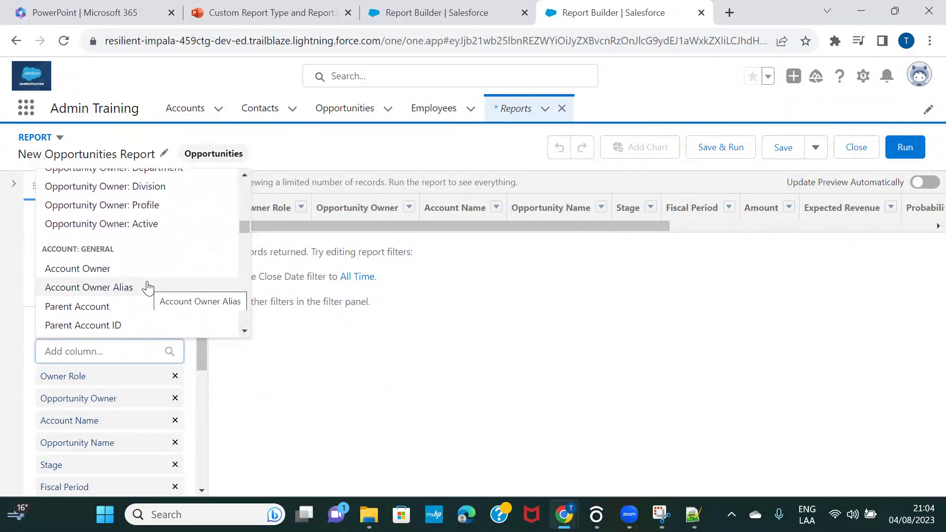
scroll(140, 299, down, 2)
scroll(141, 298, down, 2)
scroll(140, 298, up, 6)
scroll(142, 297, down, 2)
scroll(142, 298, down, 5)
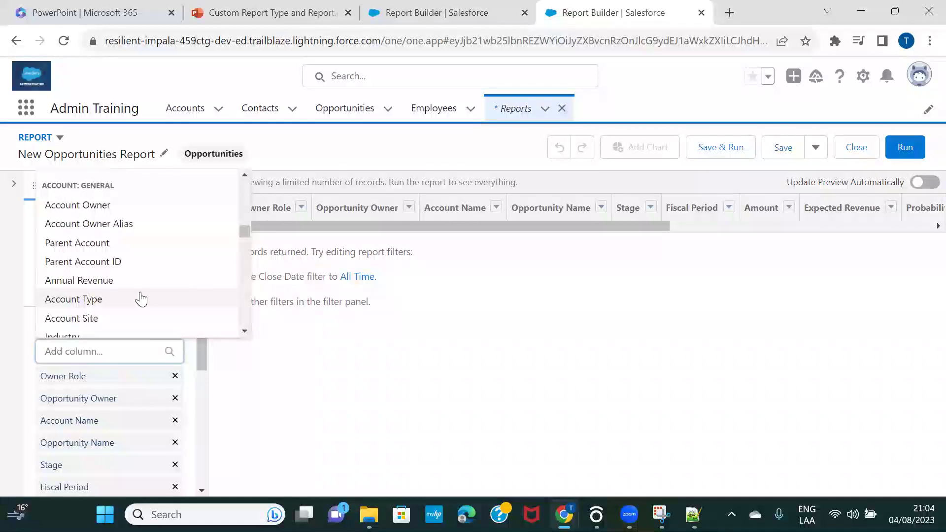
click(402, 343)
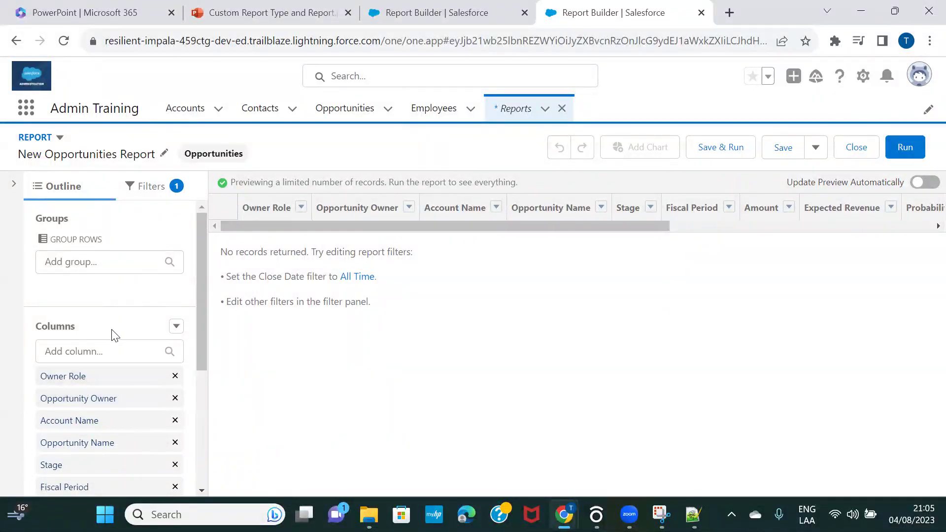
Step: Go through the available columns again from Opportunity Information to Account: General and close the list
click(106, 346)
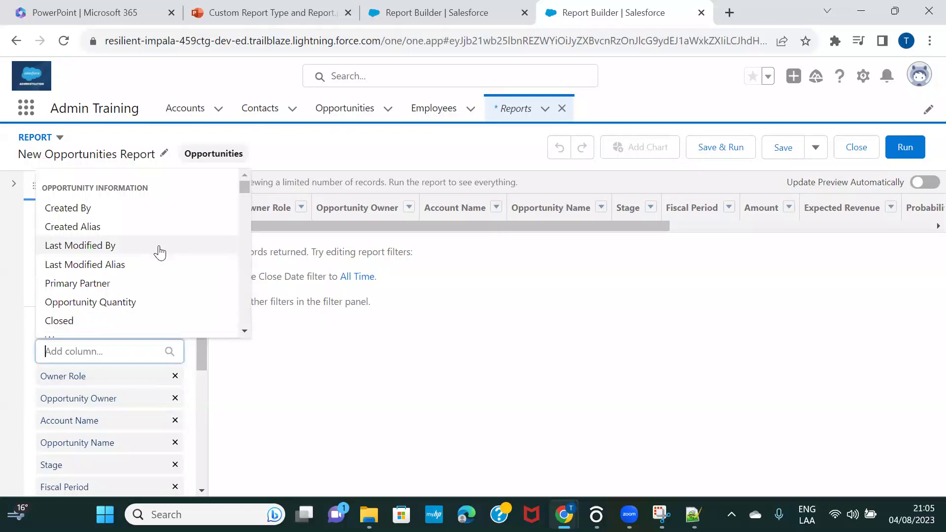
scroll(159, 251, down, 2)
scroll(160, 253, down, 3)
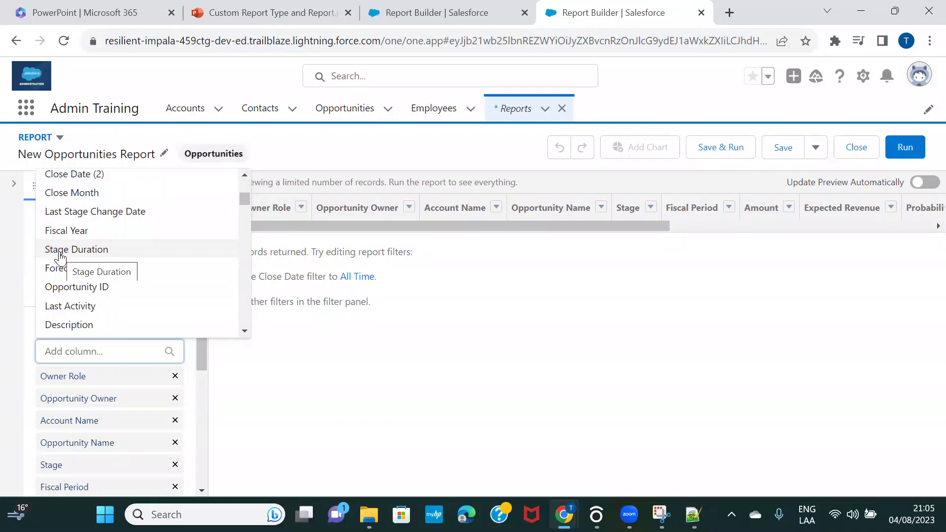
click(320, 345)
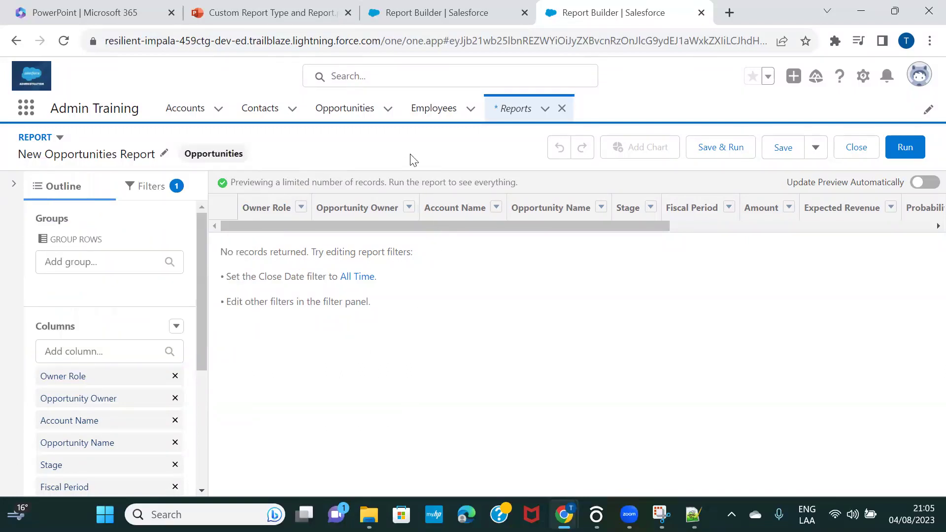
click(109, 357)
scroll(141, 266, down, 2)
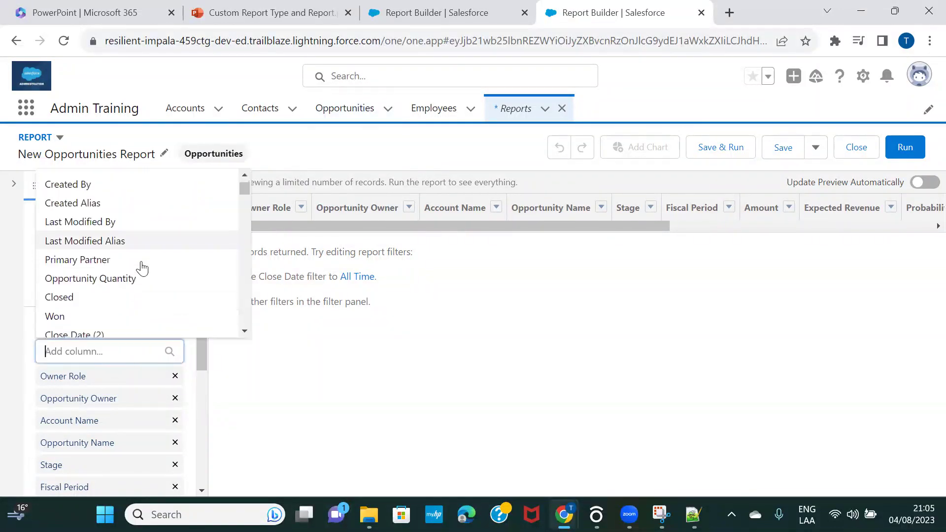
scroll(141, 266, down, 3)
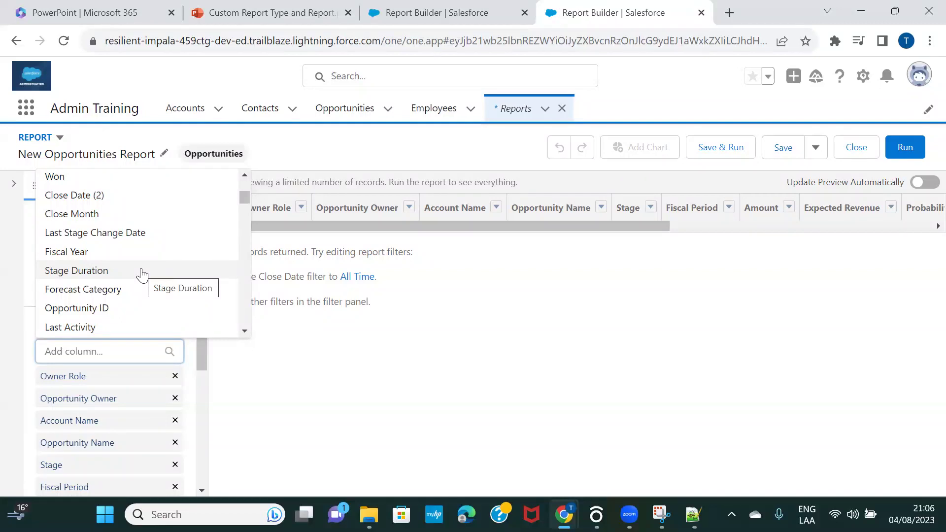
scroll(142, 274, down, 10)
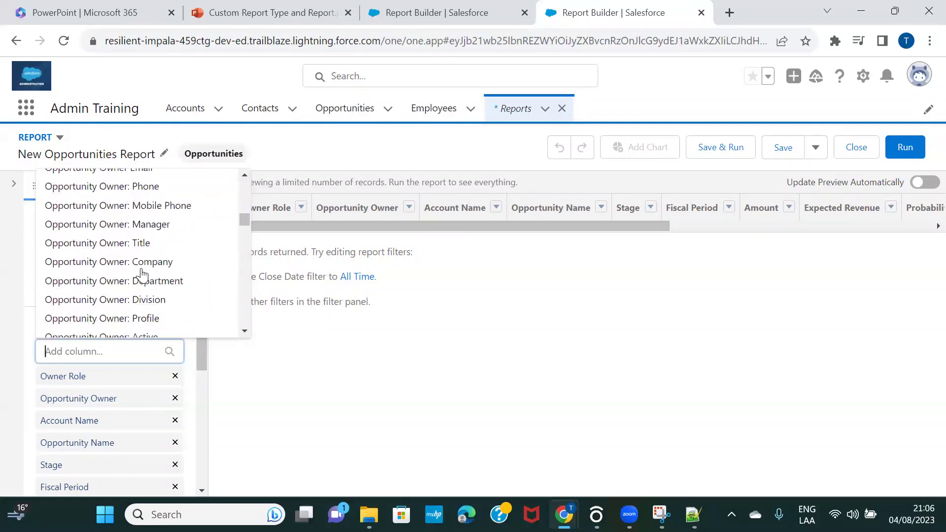
scroll(142, 274, down, 3)
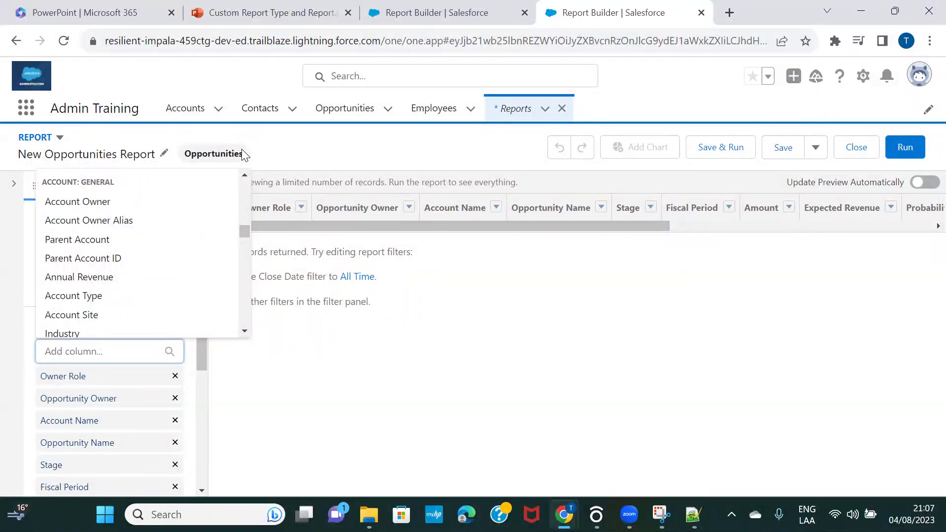
click(331, 147)
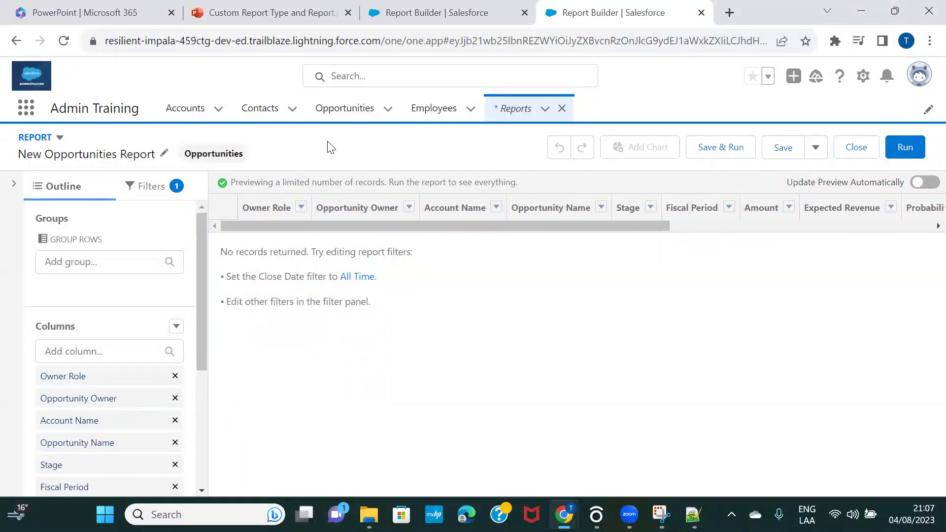
Step: Go to the Report Types page in Setup by searching for "report", and dismiss the walkthrough tips
click(861, 81)
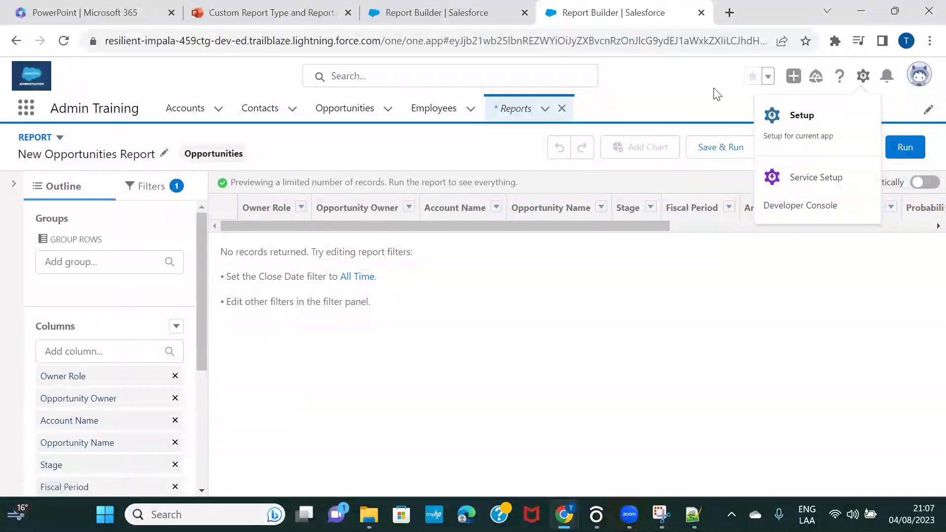
click(801, 117)
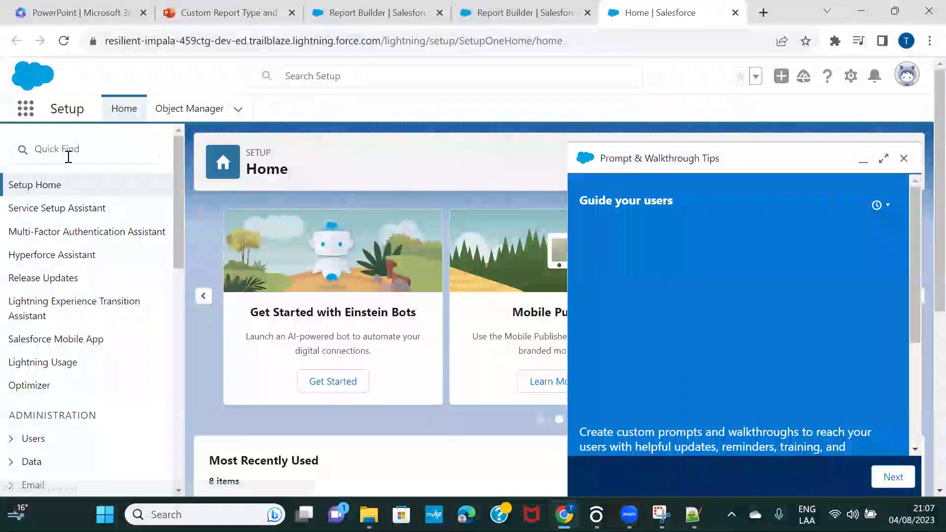
click(69, 156)
text(report)
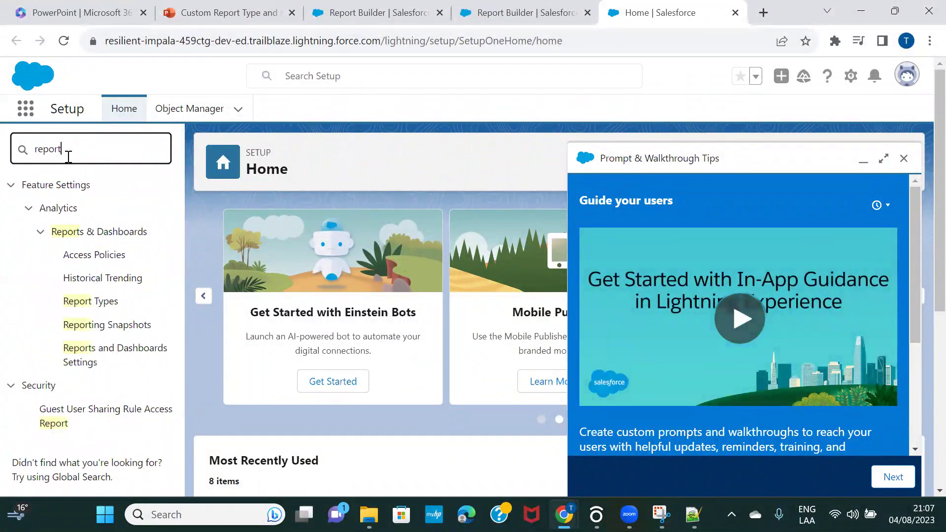
click(104, 302)
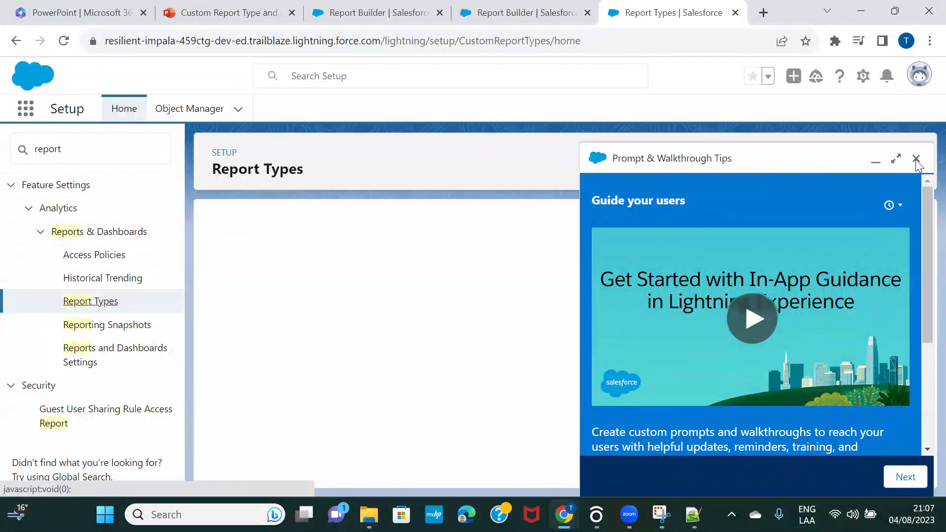
click(913, 158)
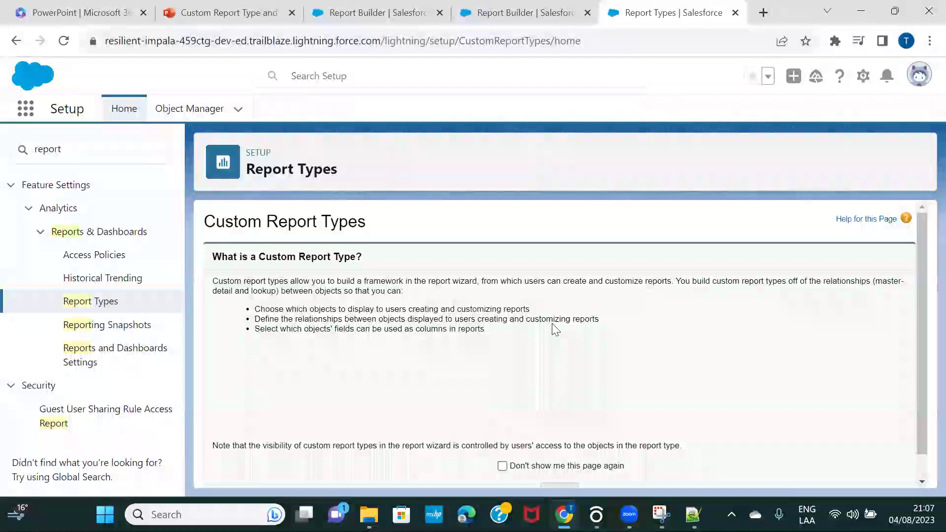
Step: Read the introduction to custom report types, continue past it and start a new custom report type
scroll(552, 324, down, 1)
scroll(384, 268, up, 1)
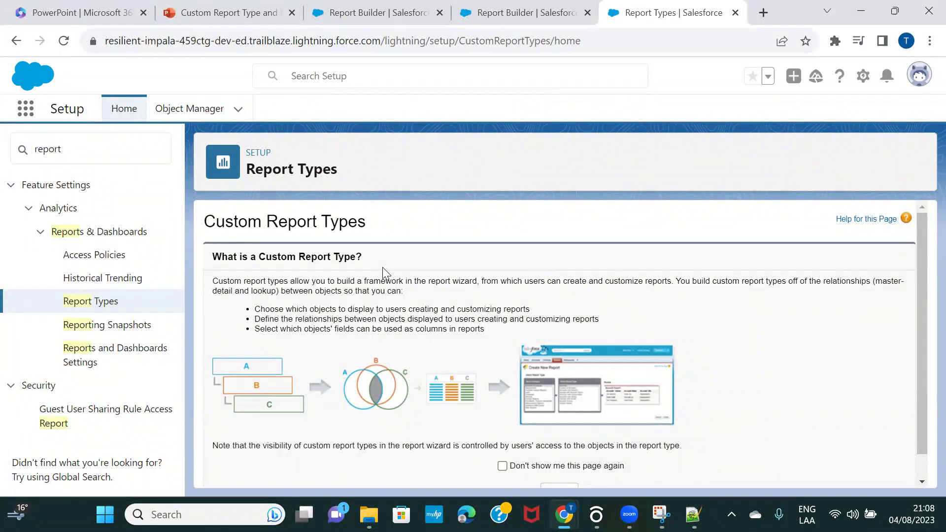
scroll(382, 269, down, 1)
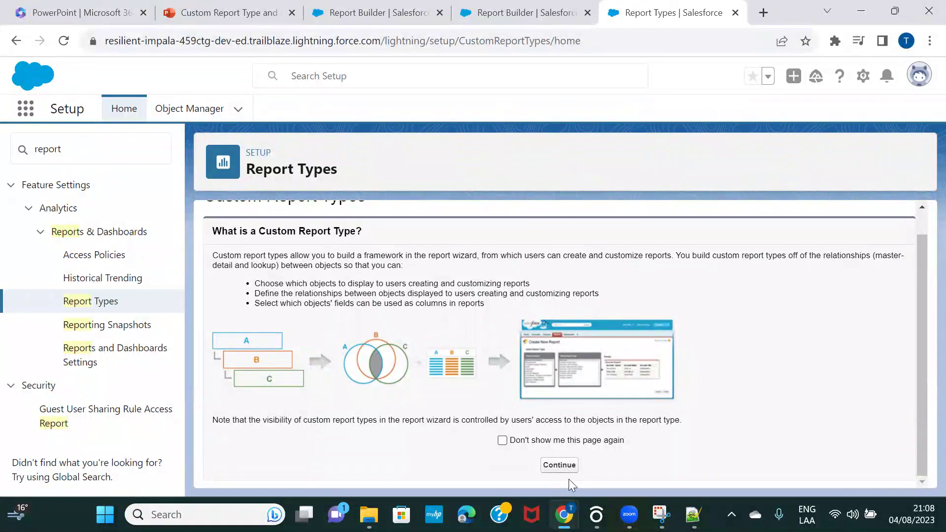
click(554, 465)
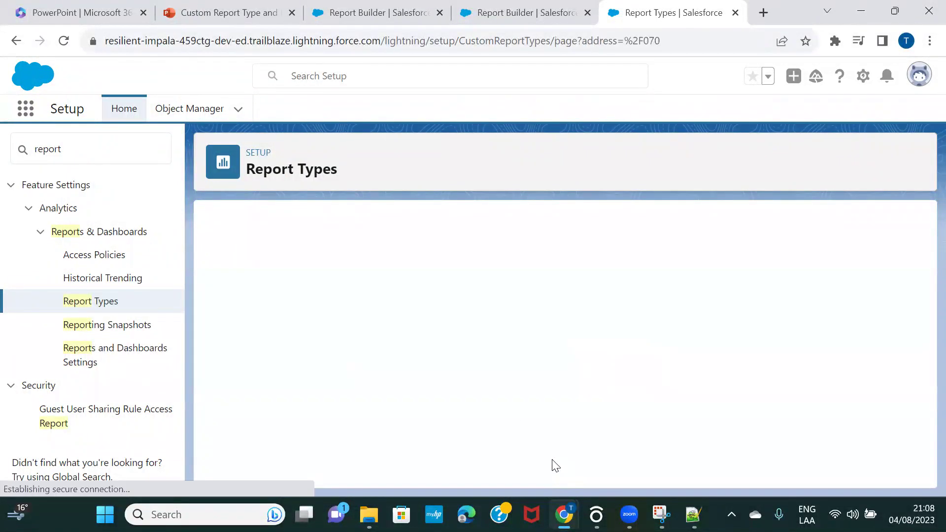
click(456, 315)
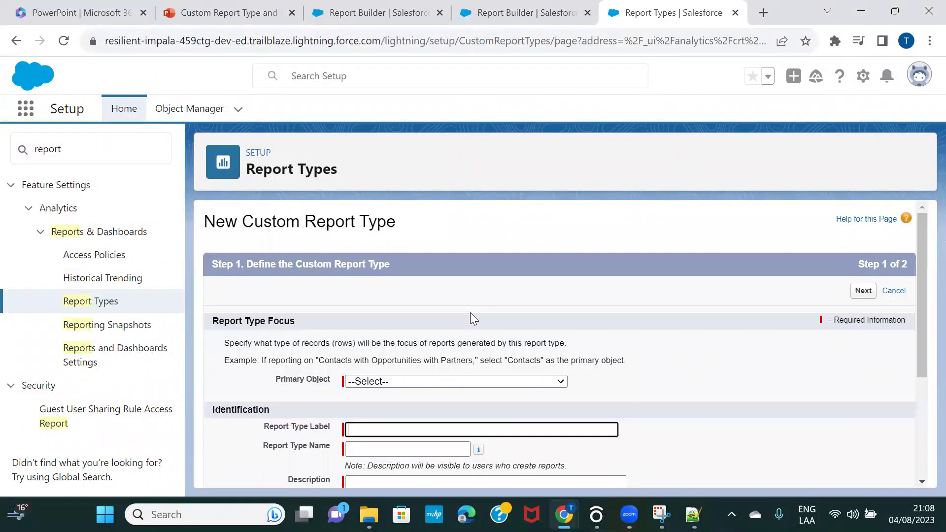
Step: Set the primary object to Accounts and label the report type "Account with Opportunities"
click(412, 382)
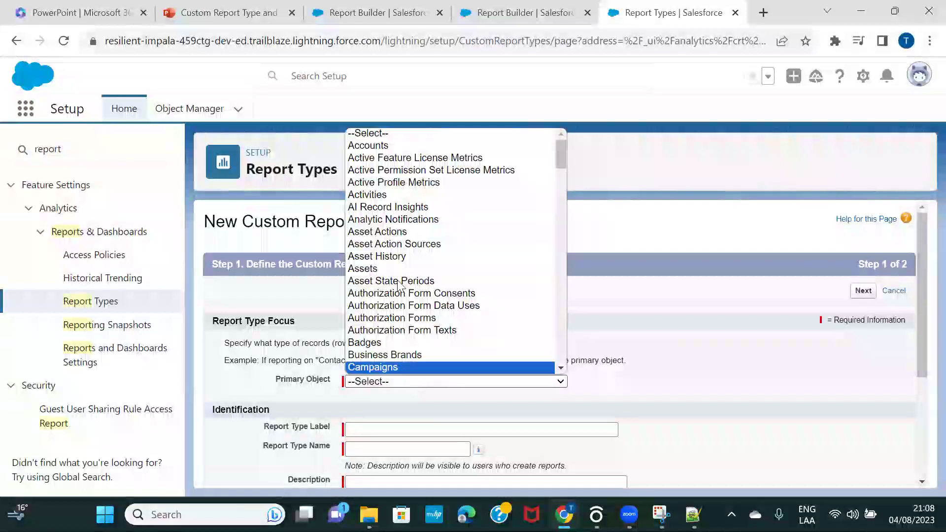
click(375, 145)
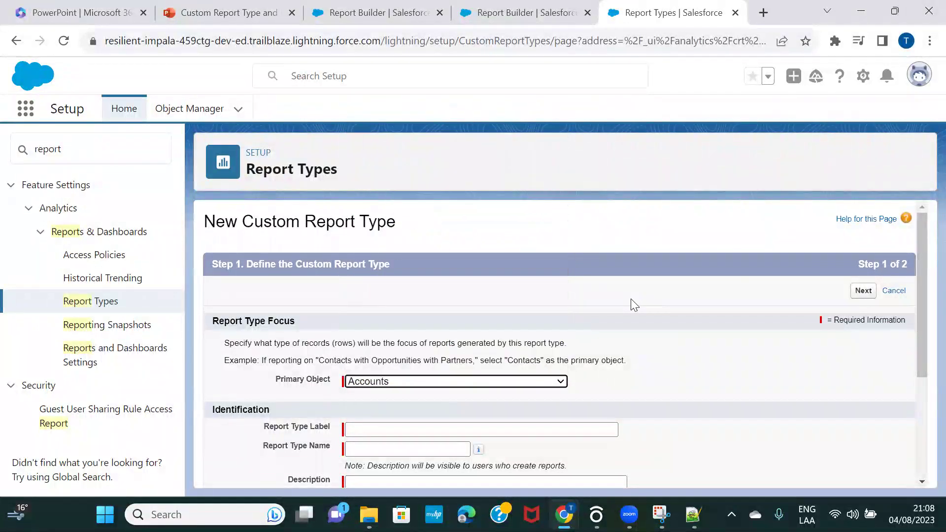
scroll(631, 299, down, 2)
click(499, 309)
text(Account with Opportunities)
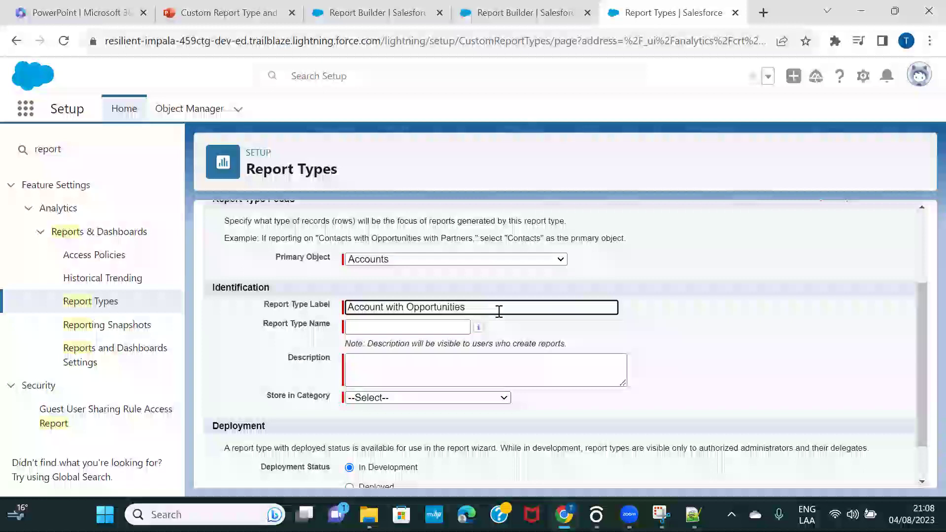
click(651, 327)
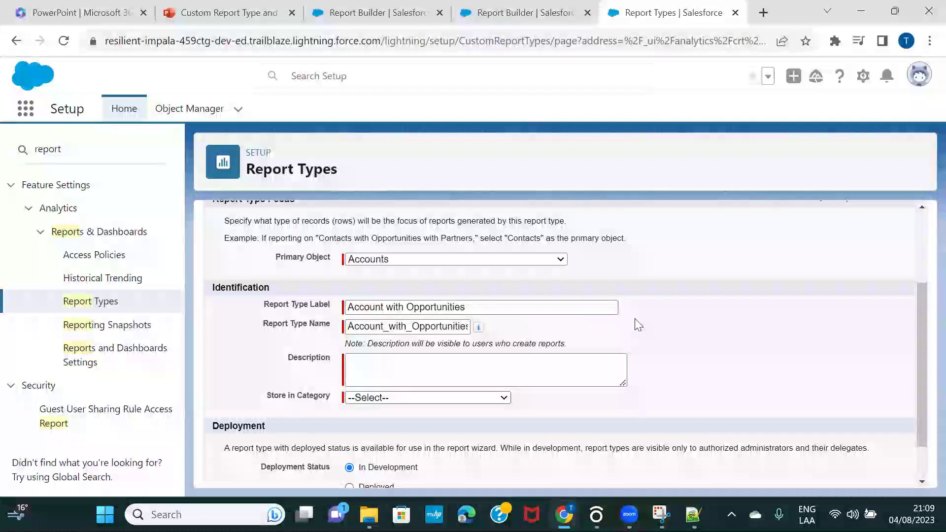
Step: Enter "Account with Opportunities" as the report type's description
scroll(636, 323, down, 2)
click(420, 314)
text(Account)
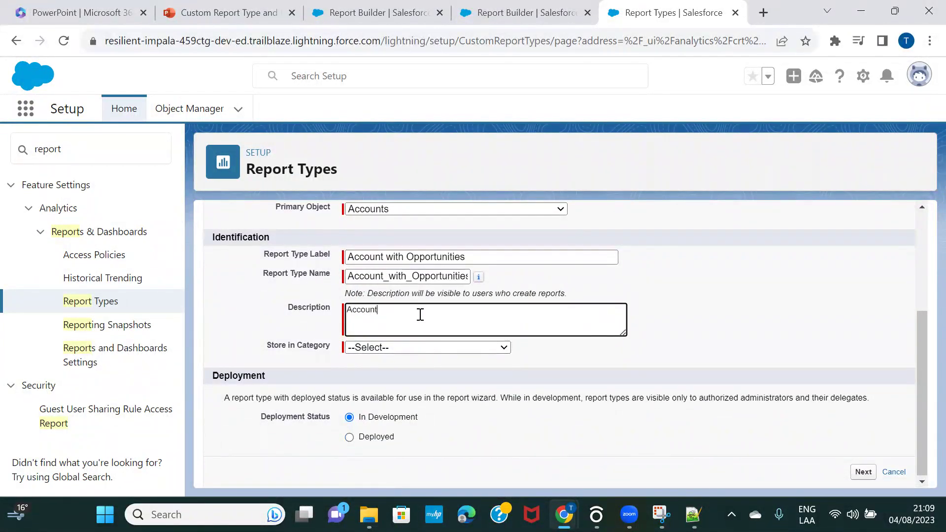
text( with Opportunities)
click(537, 382)
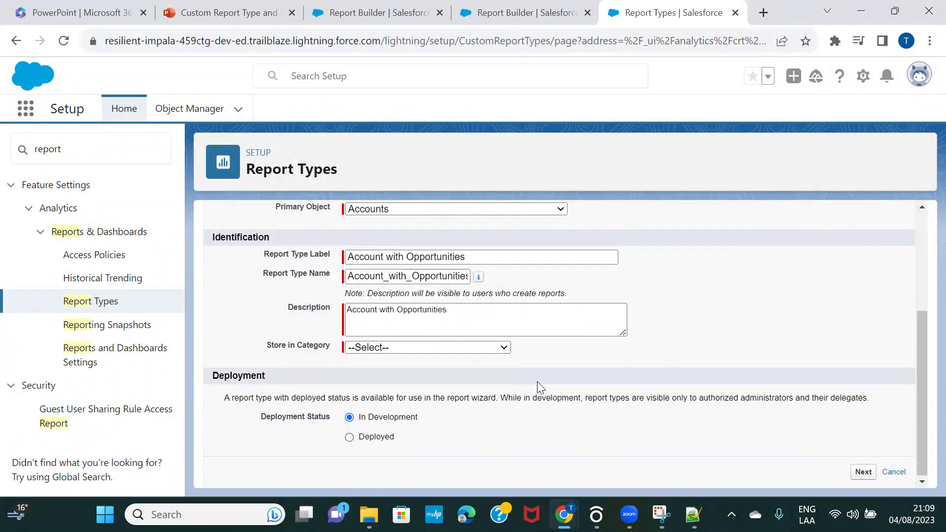
Step: Discard the unsaved opportunities report and start a new report to view the report types in the Opportunities category
click(458, 349)
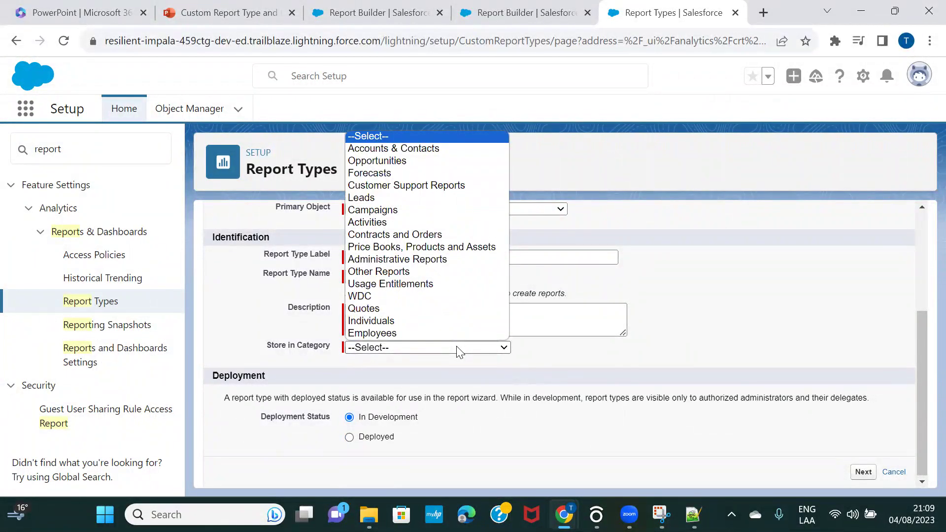
click(322, 22)
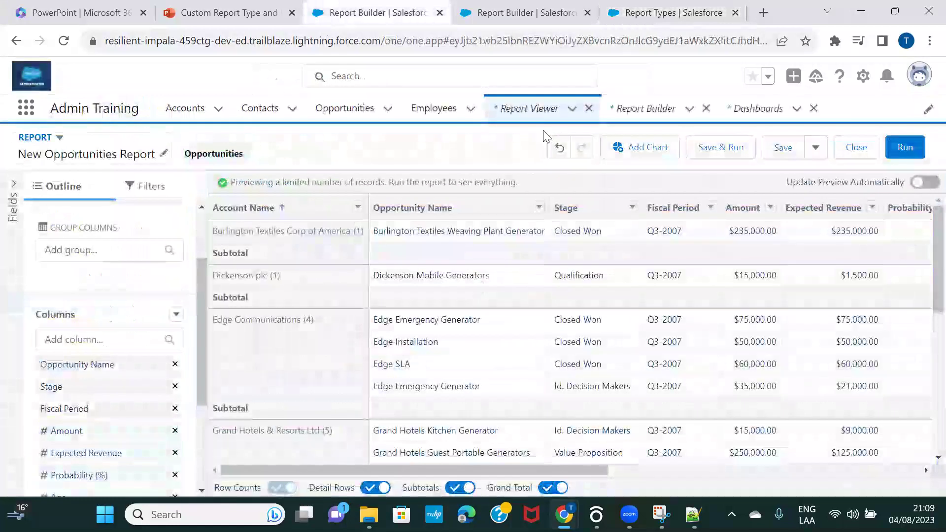
click(589, 109)
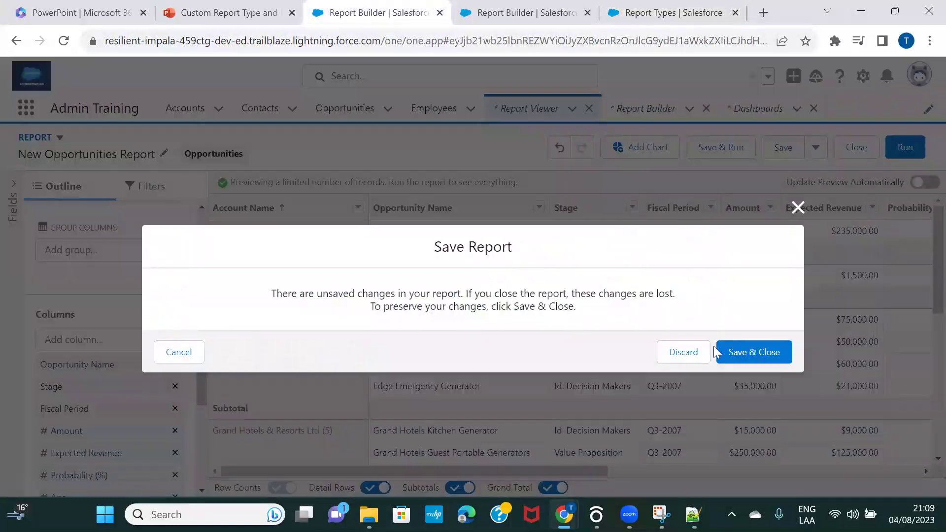
click(680, 353)
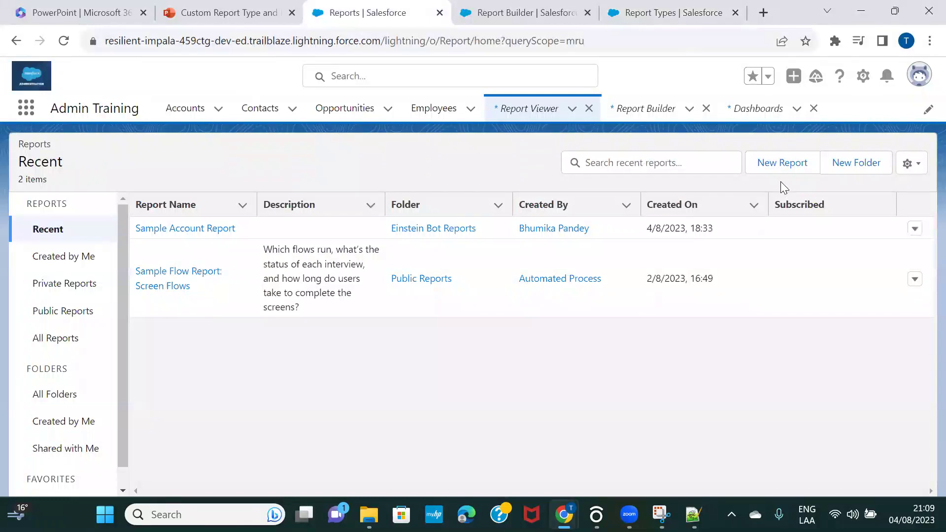
click(759, 162)
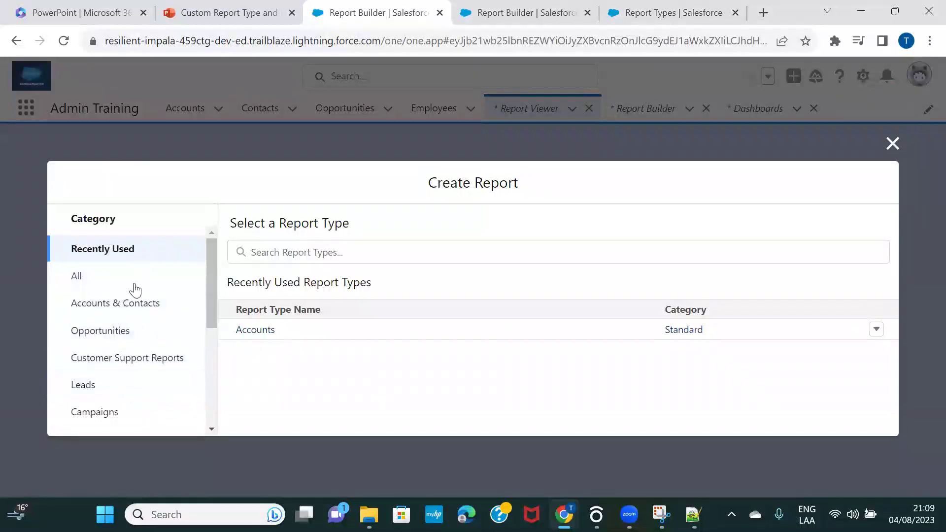
click(113, 334)
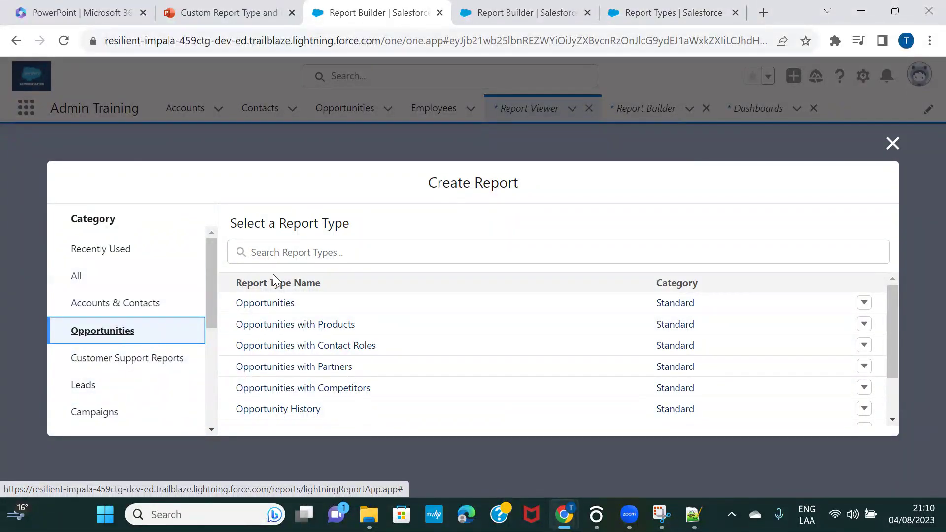
Step: Store the custom report type in the Accounts & Contacts category, set its deployment status to Deployed and continue to the record set definition
click(663, 21)
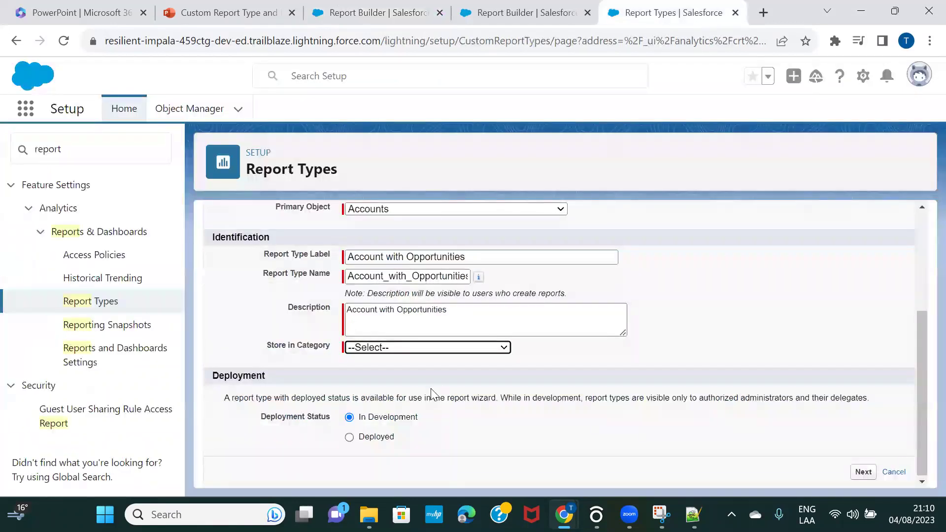
click(408, 349)
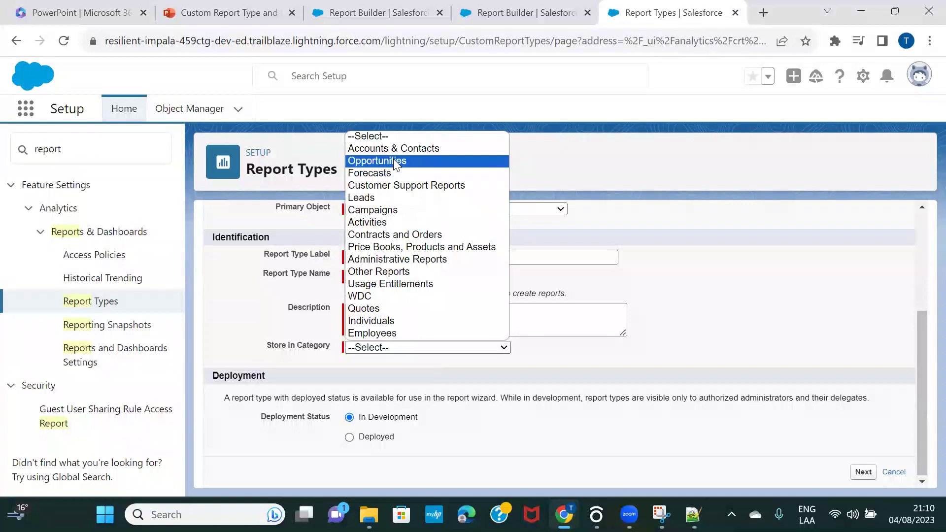
click(382, 146)
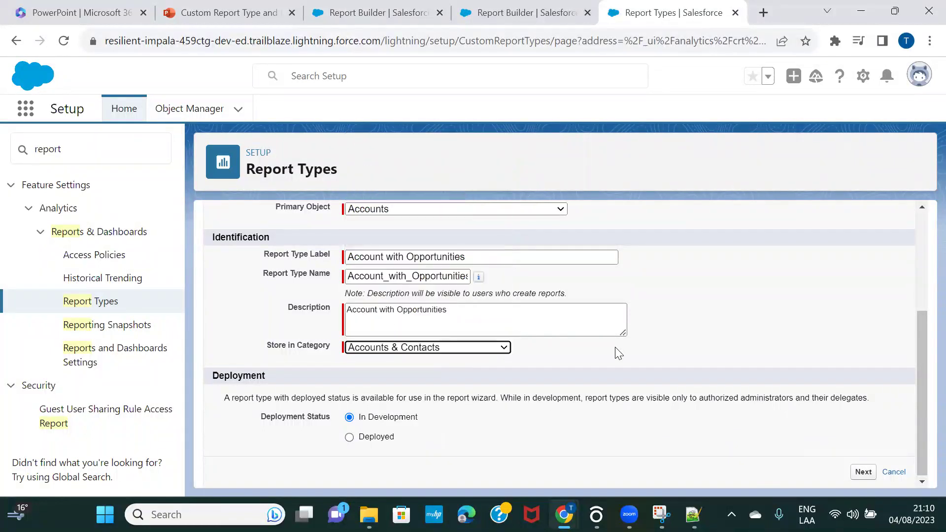
click(380, 437)
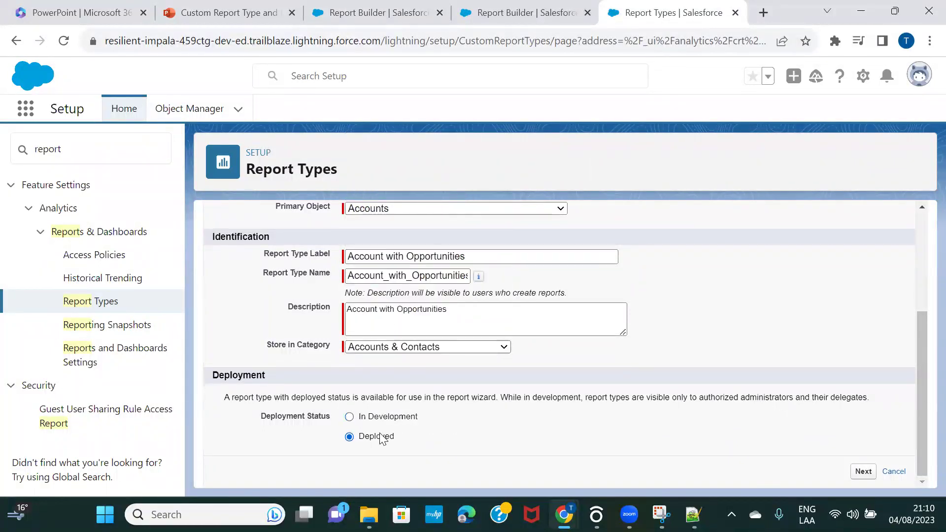
click(857, 472)
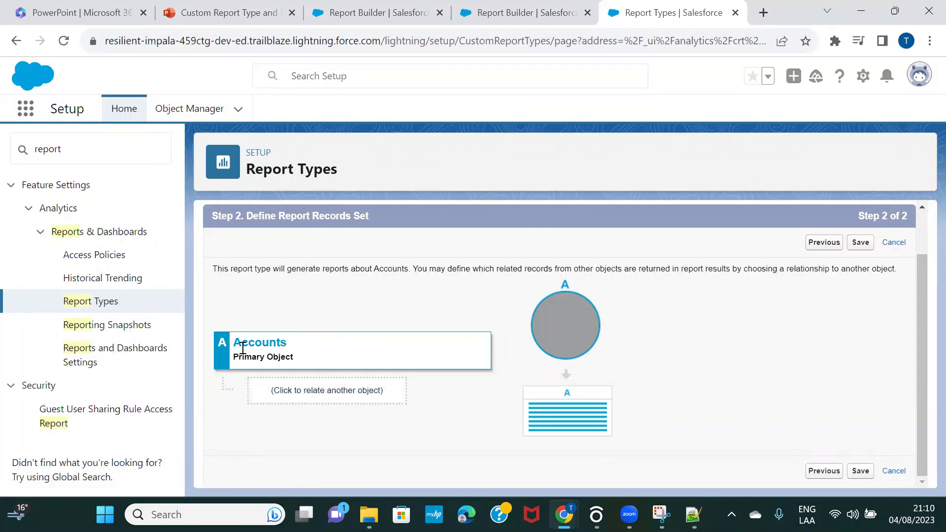
Step: Relate Opportunities to Accounts so that "A" records may or may not have related "B" records
click(362, 392)
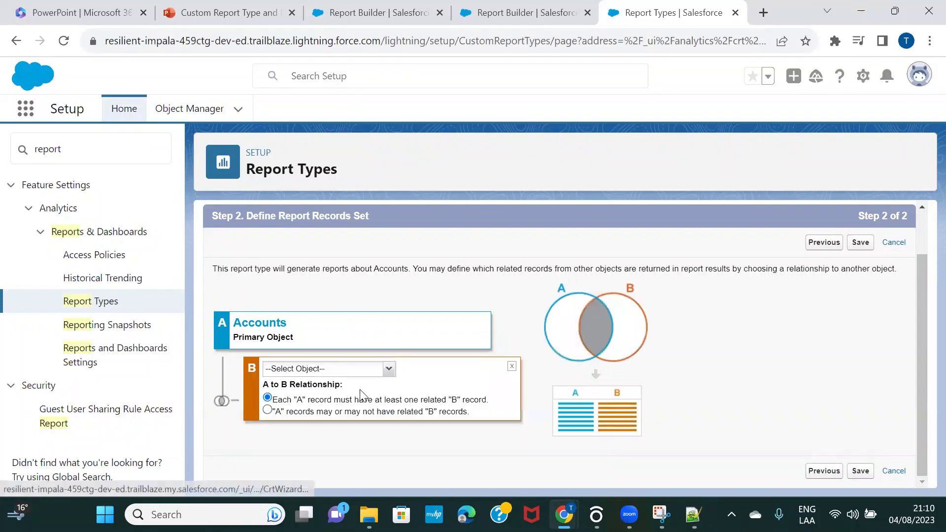
click(333, 370)
click(333, 371)
text(ppo)
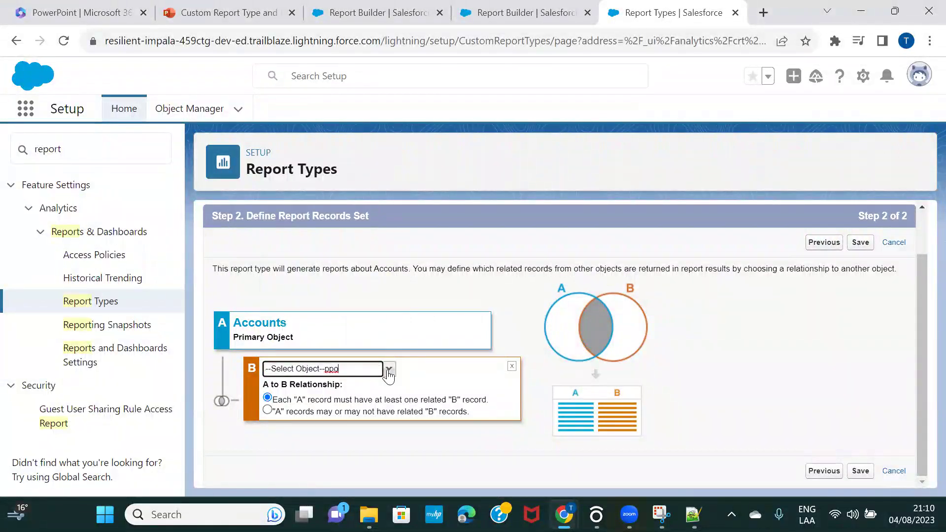
click(389, 369)
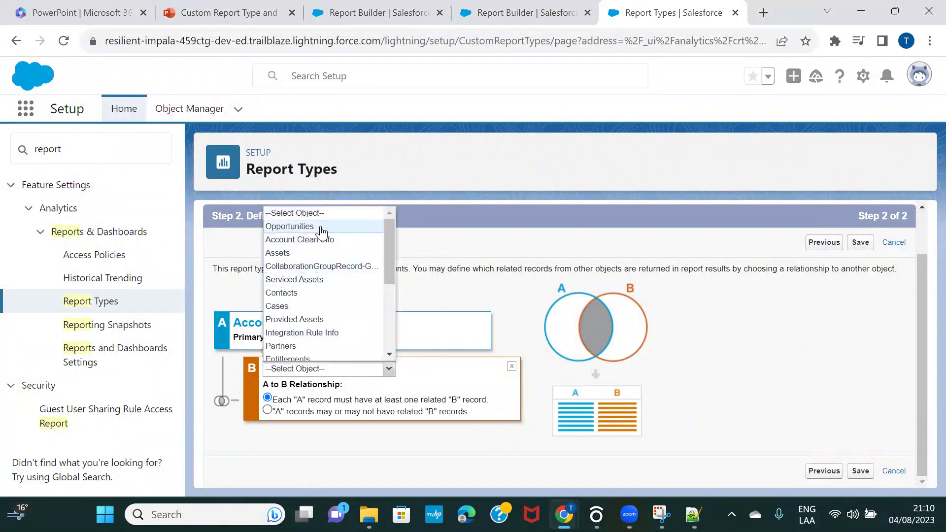
click(321, 228)
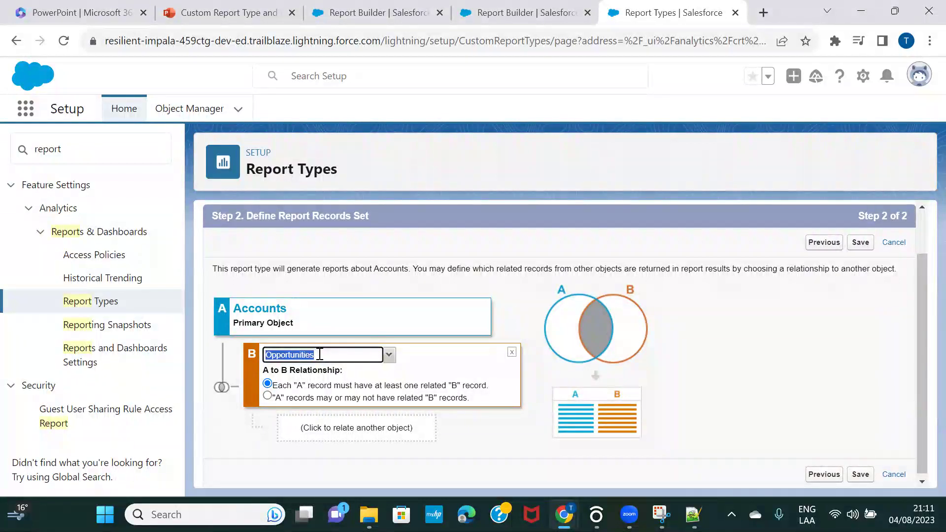
click(290, 398)
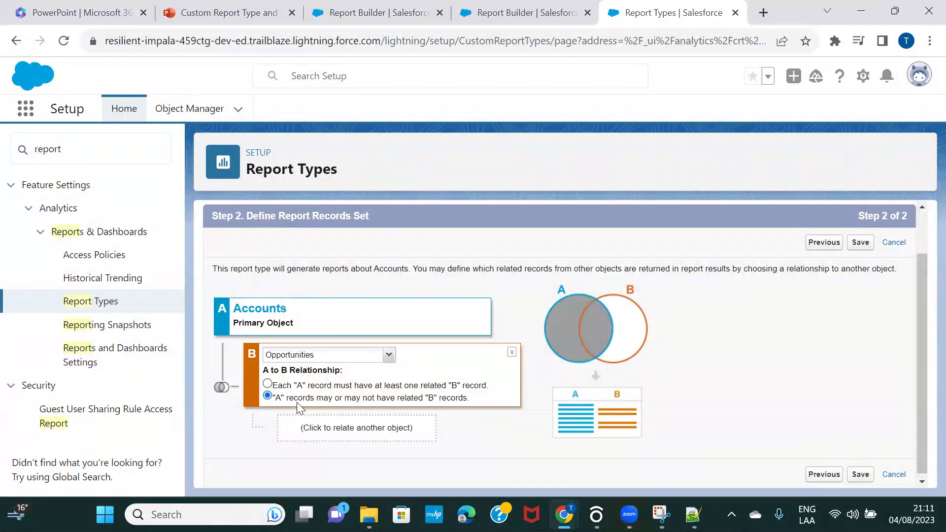
scroll(500, 413, down, 1)
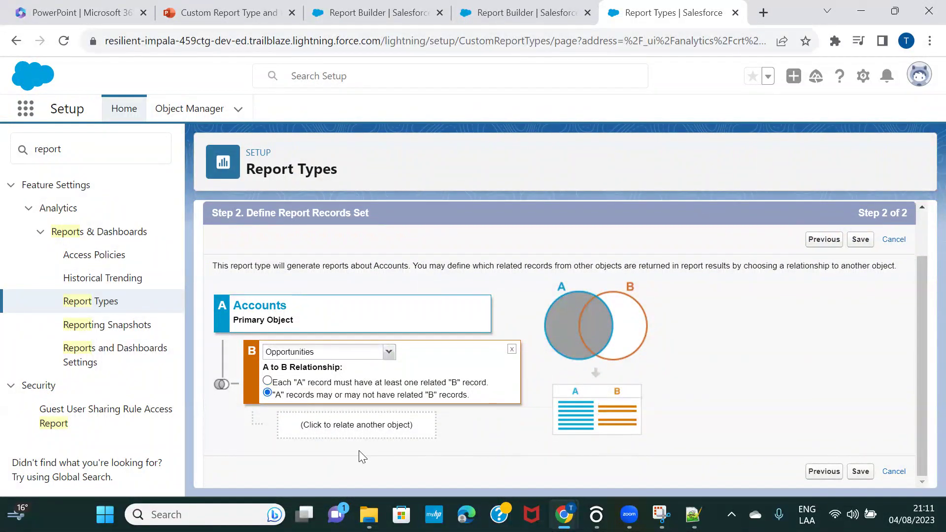
Step: Add a third related object level under Opportunities, review the objects it offers and remove the level again
click(345, 431)
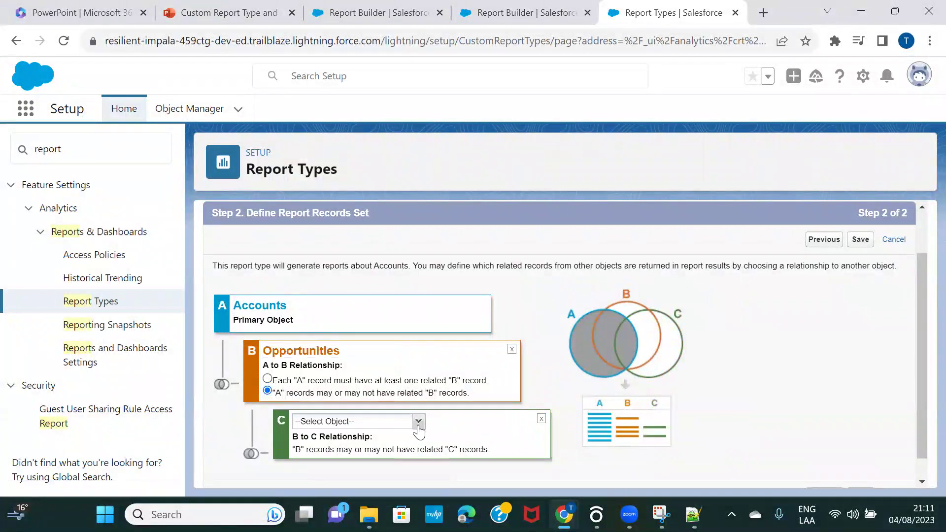
click(418, 423)
key(o)
key(r)
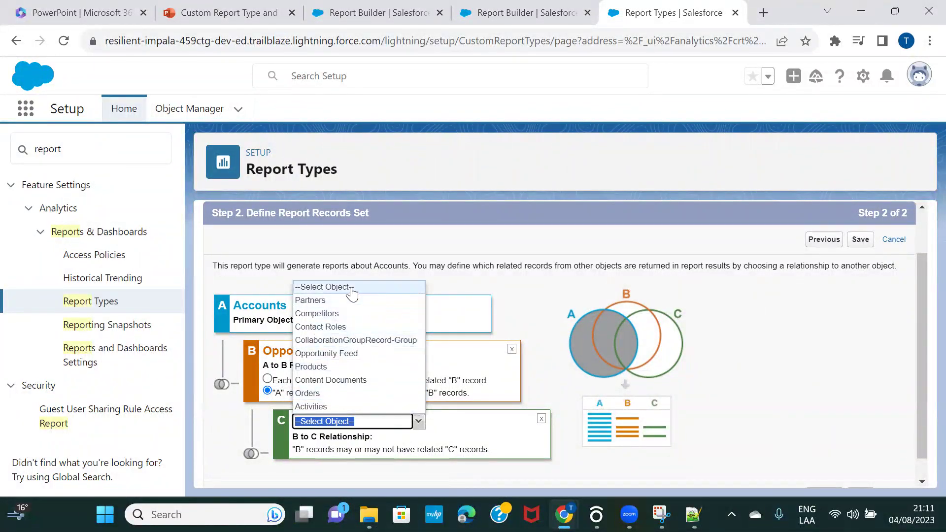
click(542, 420)
click(542, 420)
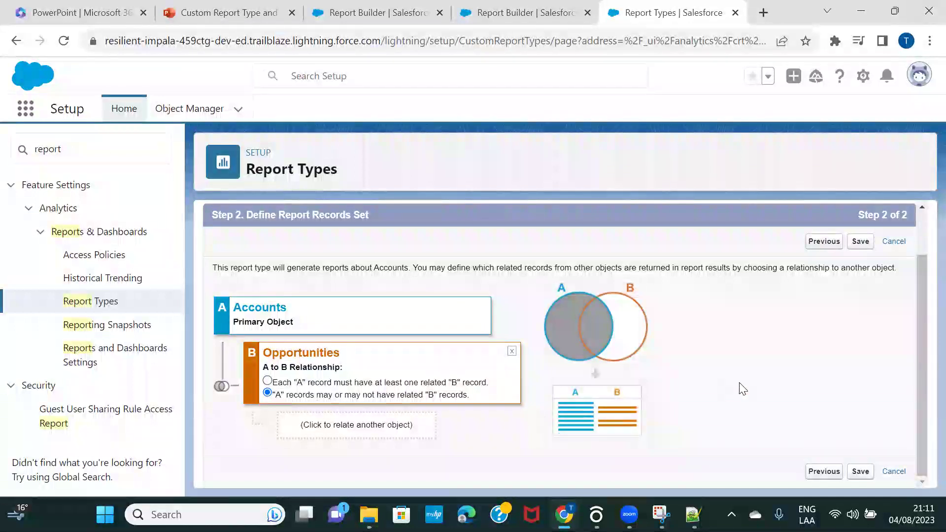
Step: Save the custom report type and open the layout of its fields available for reports for editing
click(862, 472)
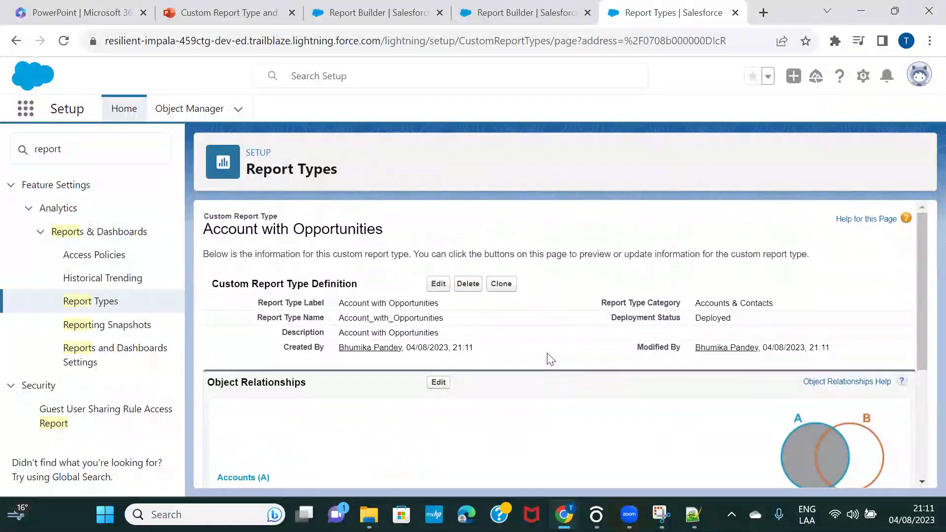
scroll(551, 359, down, 4)
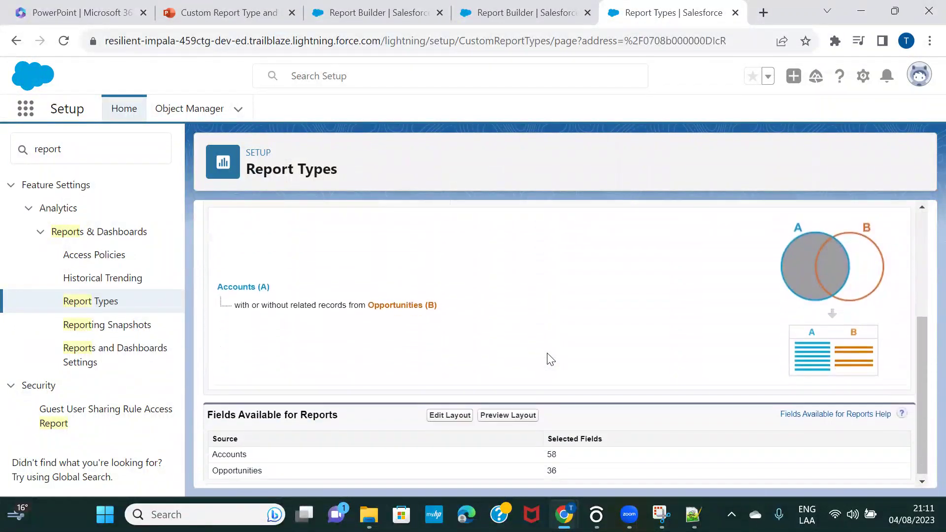
click(446, 413)
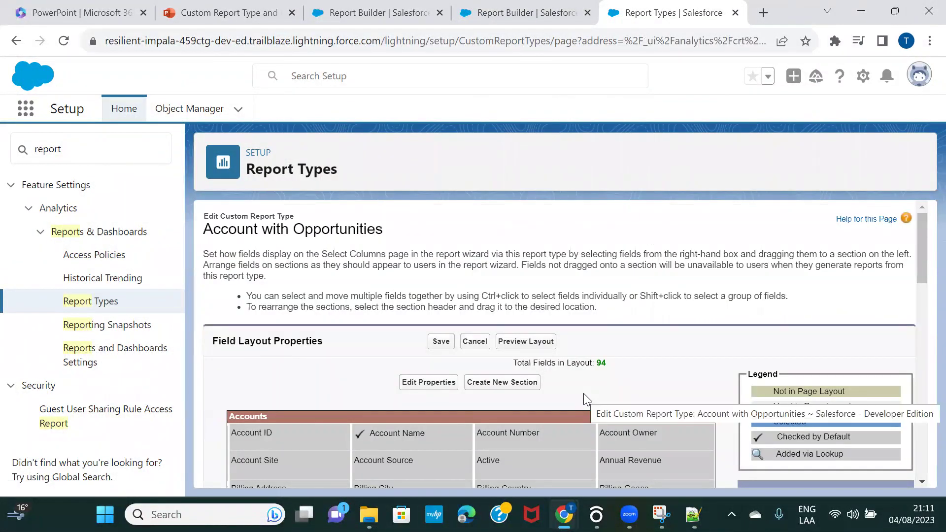
Step: Look through the Accounts fields in the layout and search the page for "clos" to examine the Opportunities fields
scroll(647, 399, down, 2)
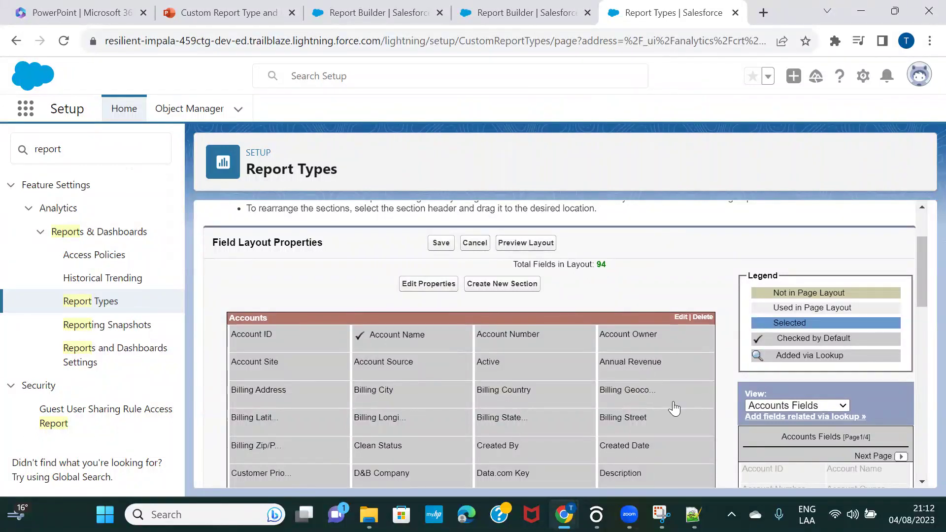
scroll(675, 408, down, 2)
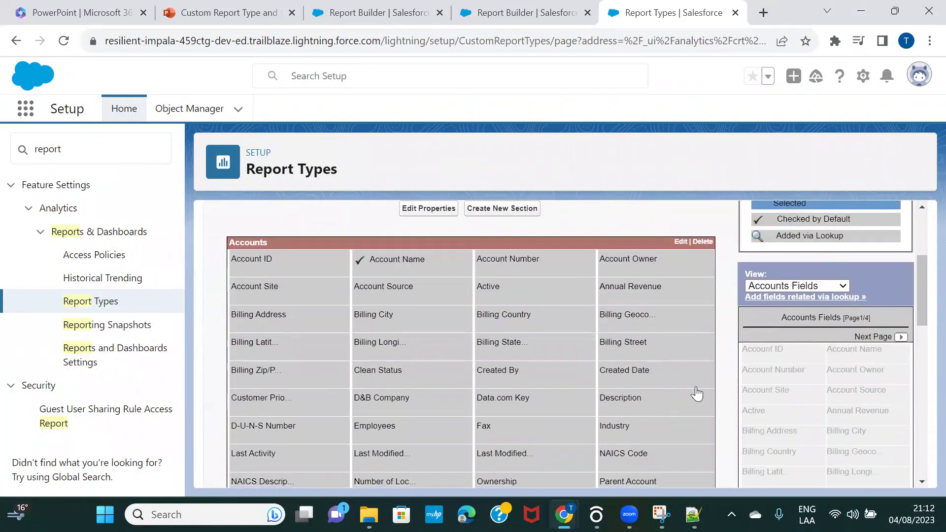
scroll(726, 402, down, 1)
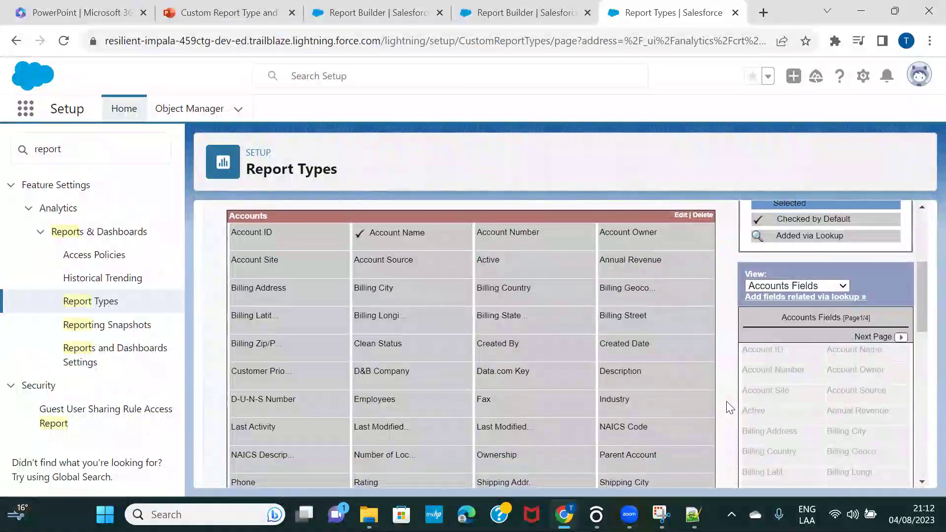
key(ctrl+f)
text(closing)
key(BackSpace)
key(BackSpace)
key(BackSpace)
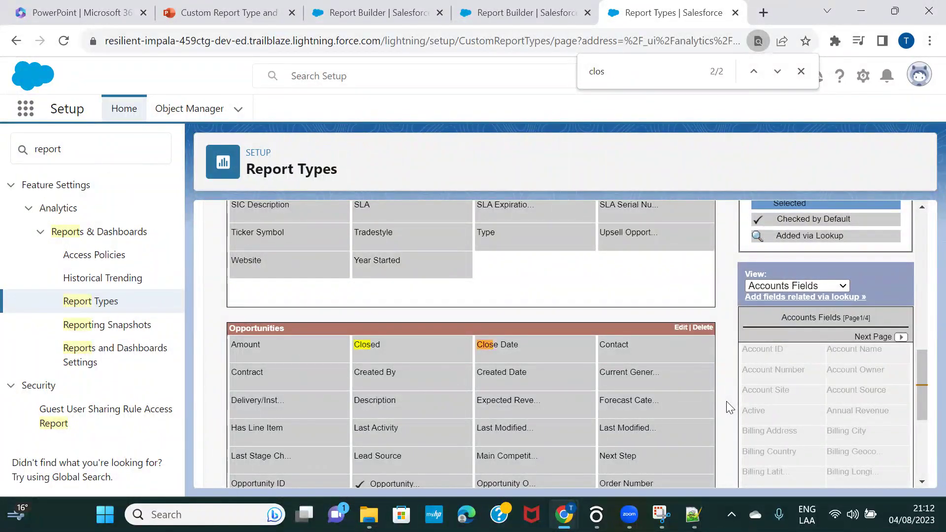
scroll(726, 392, down, 2)
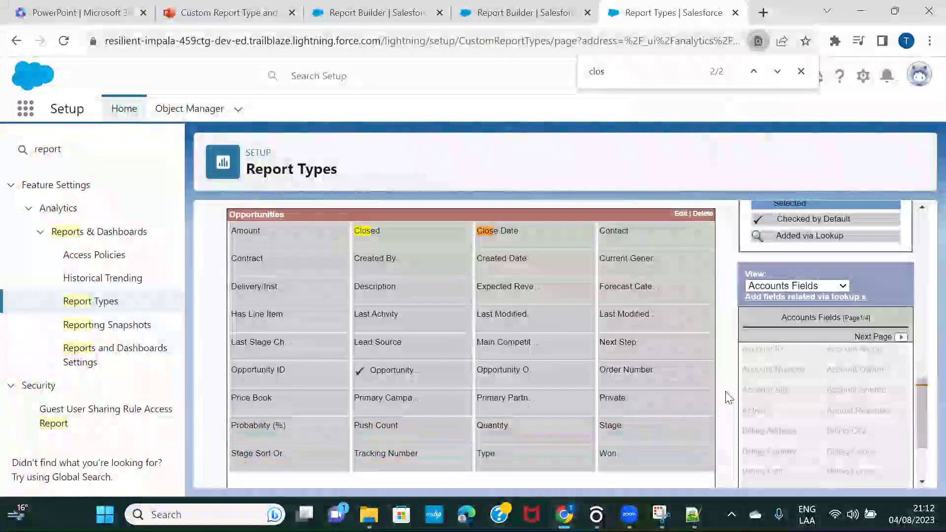
mouse_move(378, 355)
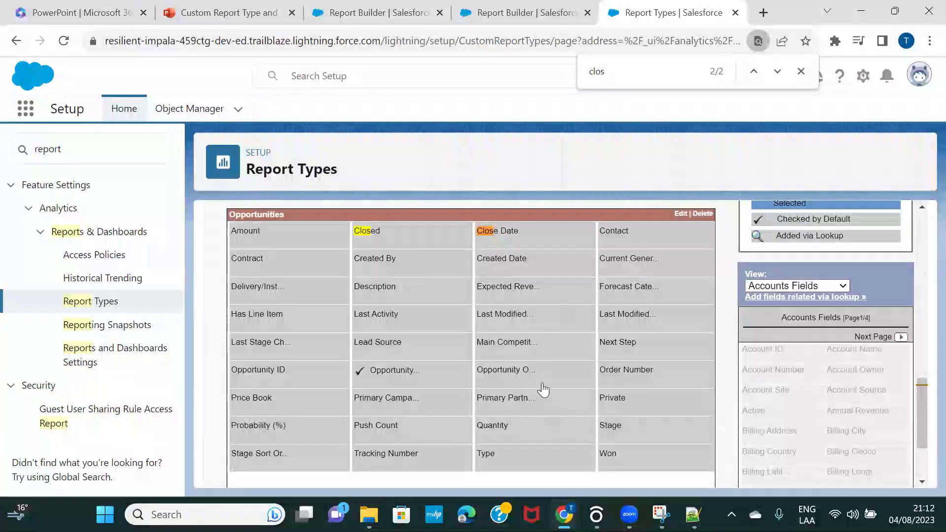
Step: Switch the source field list to Opportunities Fields and look over the Accounts and Opportunities sections of the layout
click(809, 286)
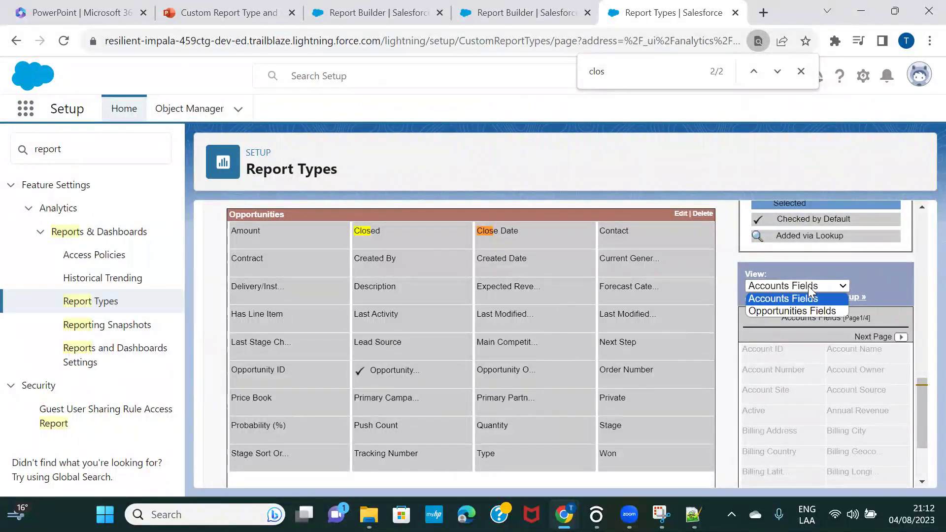
click(793, 312)
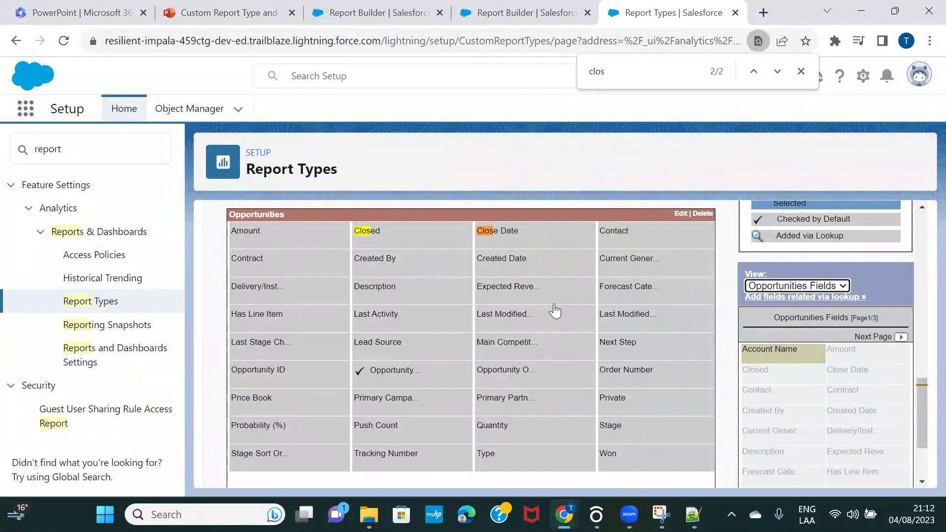
scroll(435, 343, up, 5)
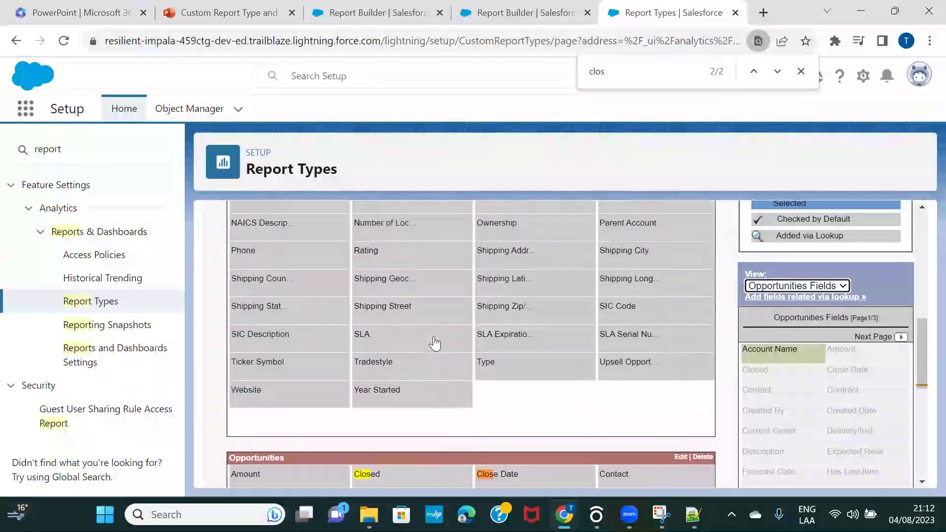
scroll(435, 344, up, 5)
scroll(439, 382, down, 7)
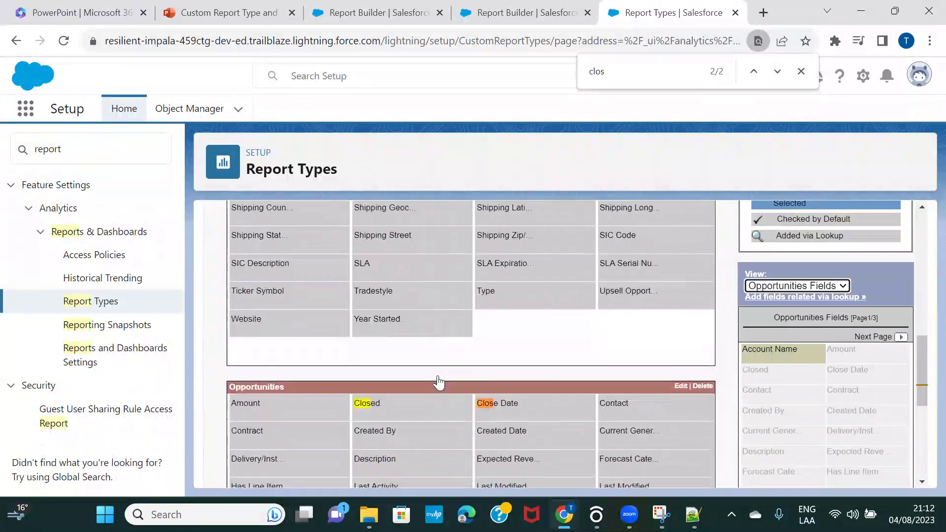
Step: Take the Lead Source field out of the Opportunities section and place it back between the two Last Modified fields
scroll(431, 350, down, 5)
scroll(423, 317, up, 2)
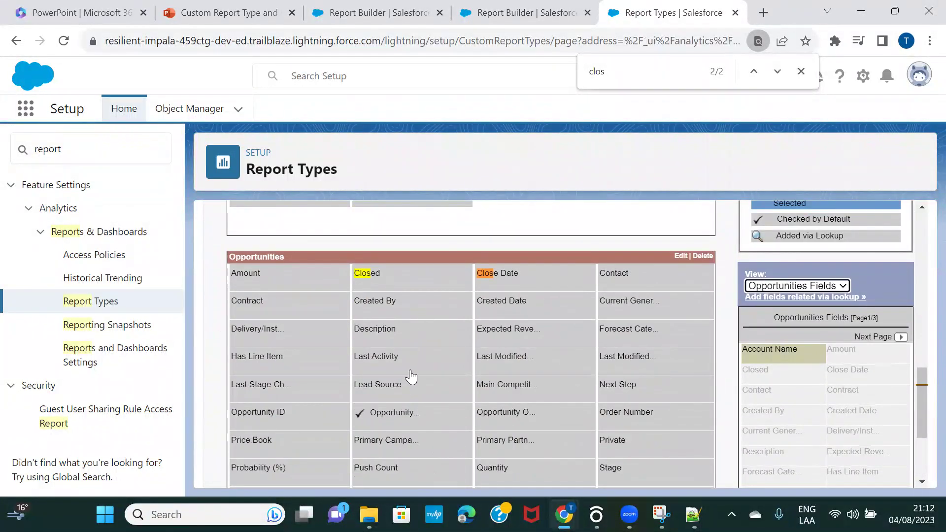
drag(389, 386, 791, 389)
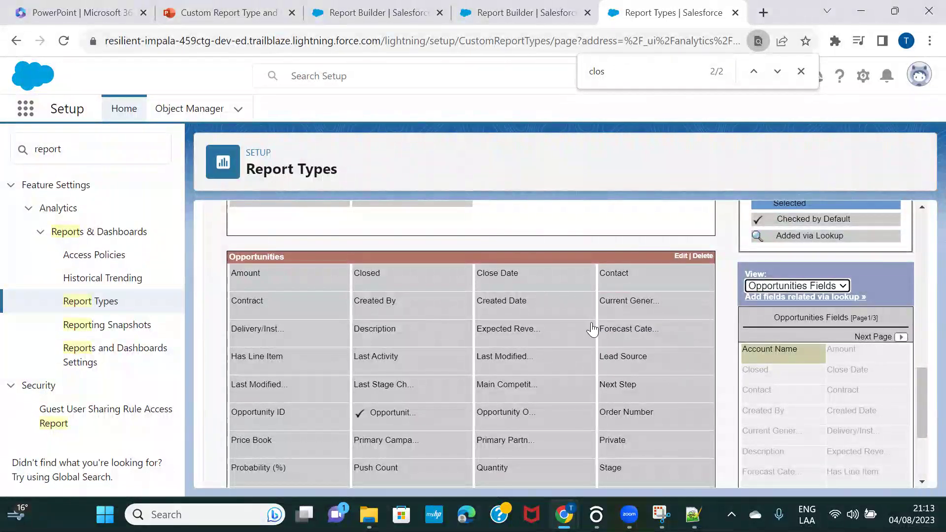
Step: Look over the Opportunities and Accounts sections of the layout and the legend explaining the field markings
scroll(627, 376, down, 1)
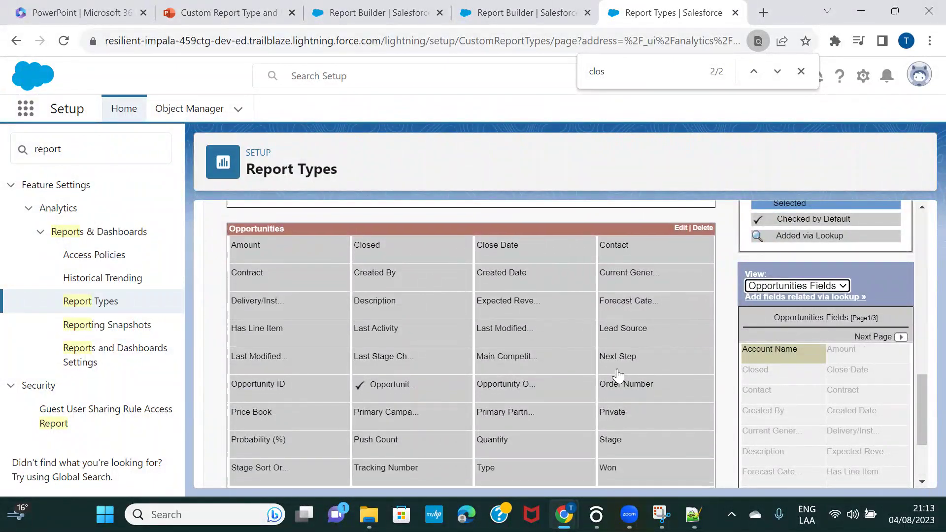
scroll(773, 364, up, 4)
scroll(775, 362, up, 10)
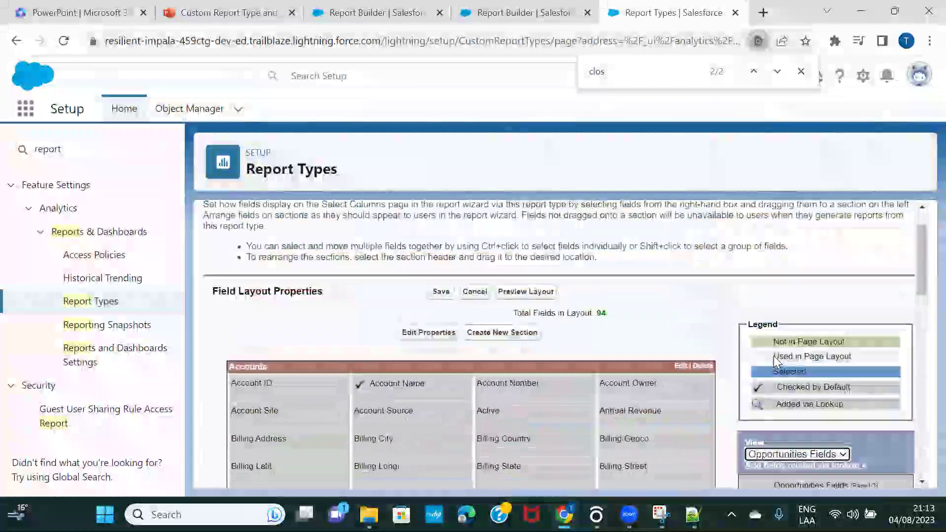
scroll(774, 356, down, 2)
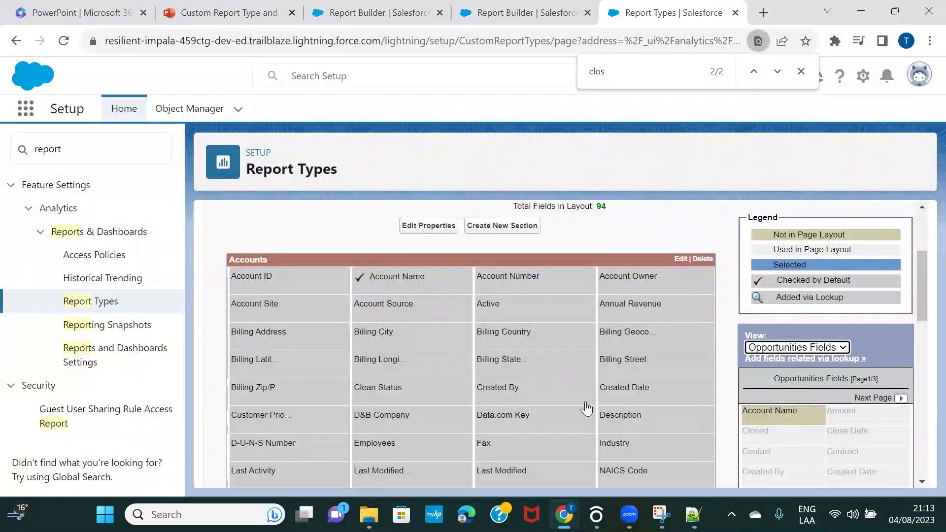
scroll(682, 395, down, 1)
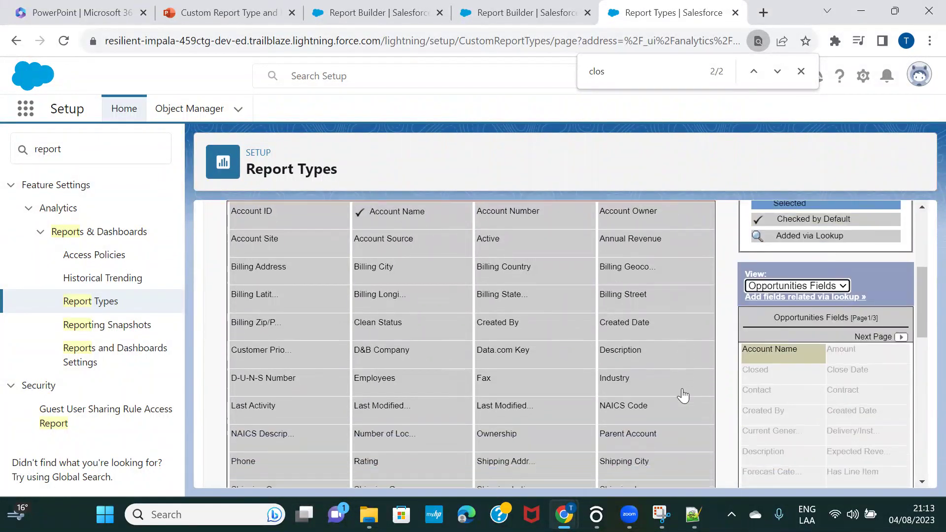
scroll(683, 395, down, 1)
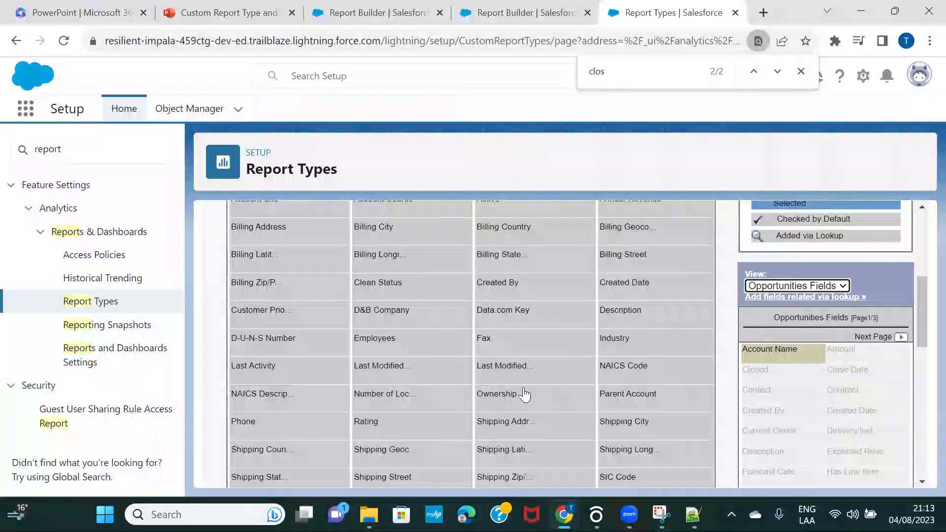
scroll(559, 332, up, 5)
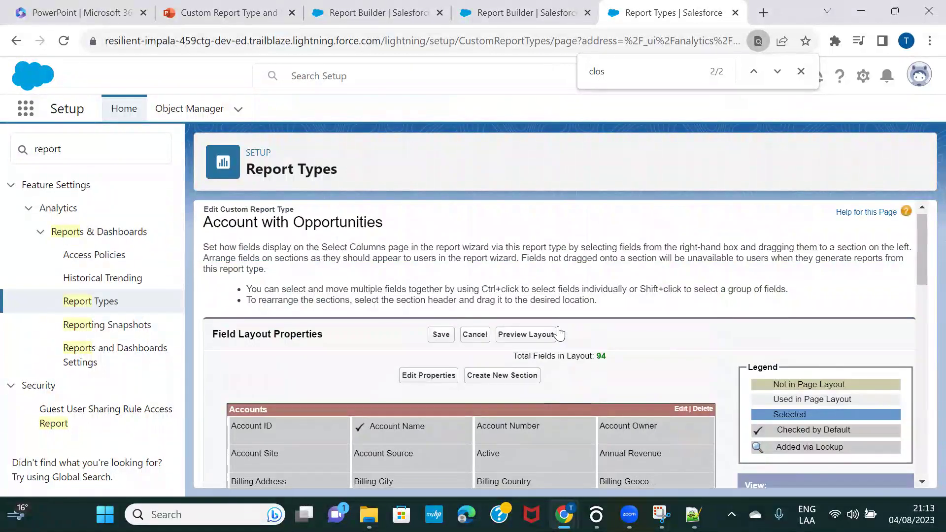
scroll(560, 334, down, 3)
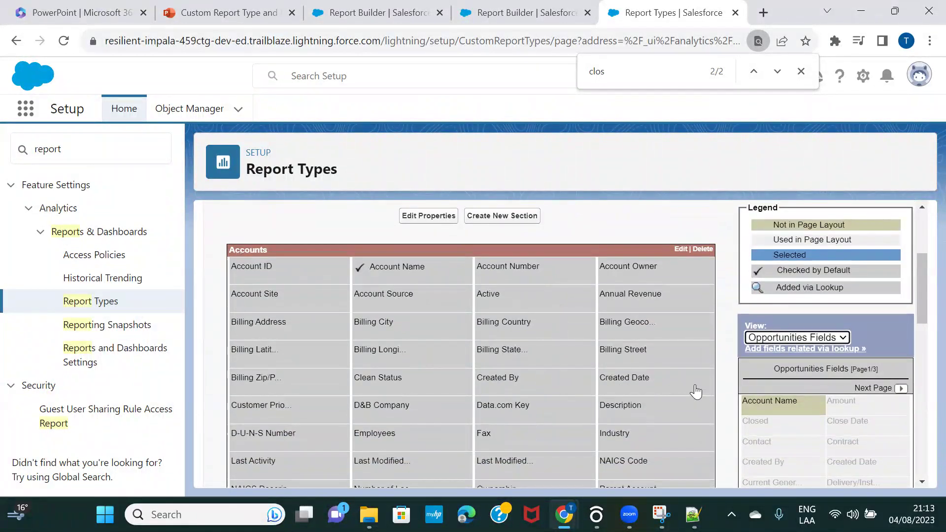
scroll(696, 392, down, 1)
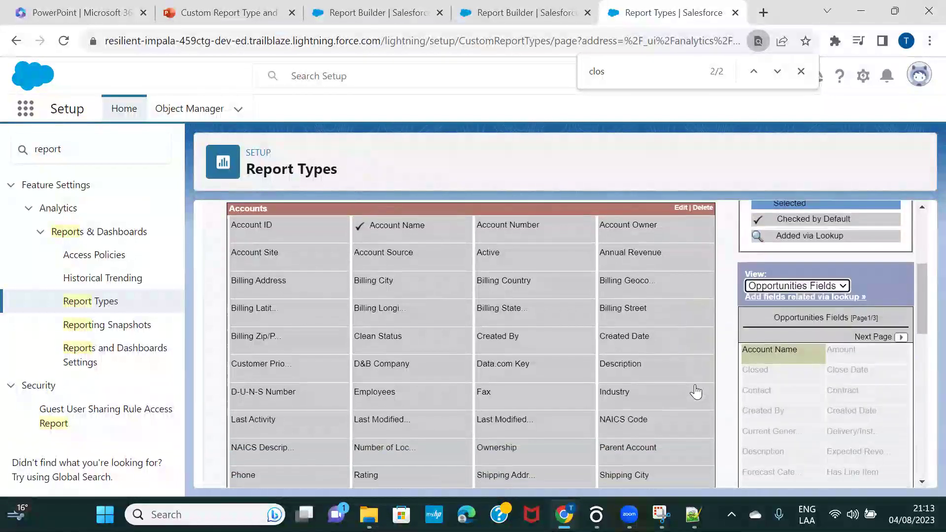
scroll(830, 376, down, 2)
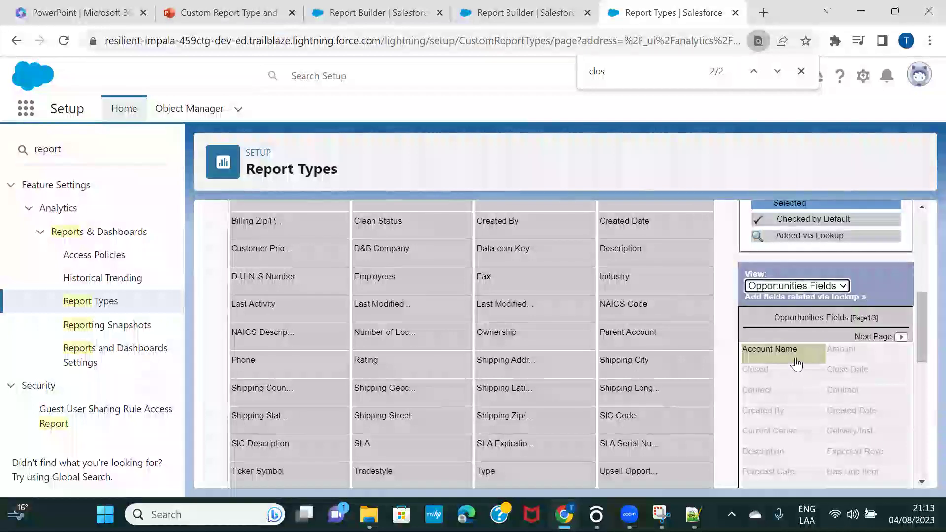
Step: Page through the Opportunities source fields and add the unused Account Name field to the Opportunities section after Description
click(901, 337)
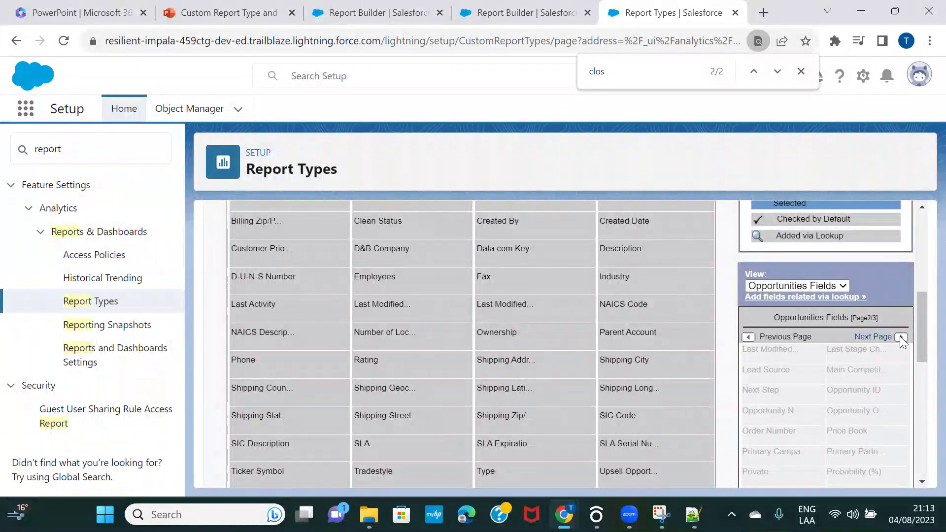
click(900, 336)
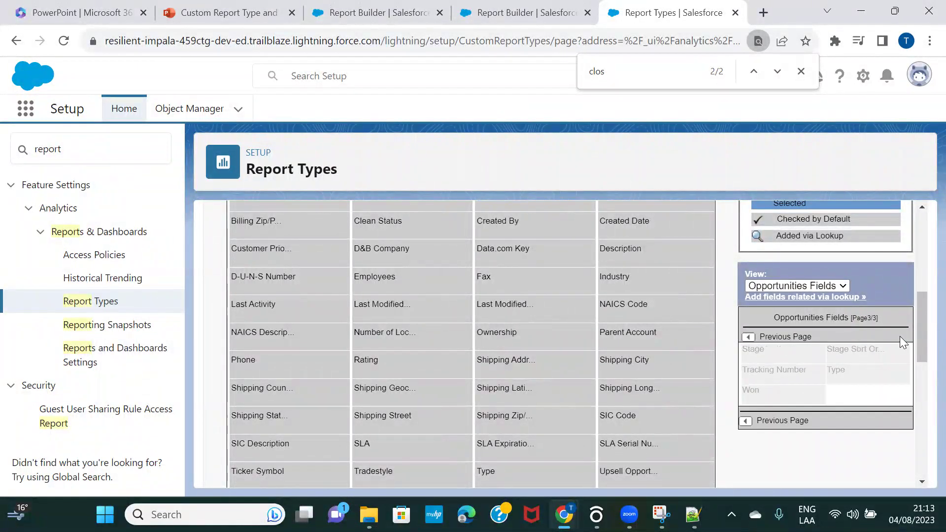
click(751, 337)
click(751, 337)
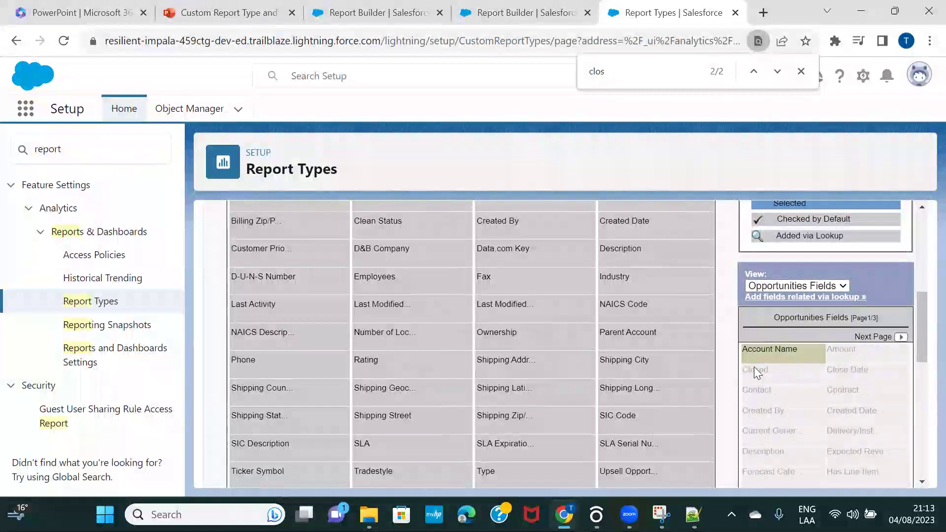
scroll(502, 362, down, 5)
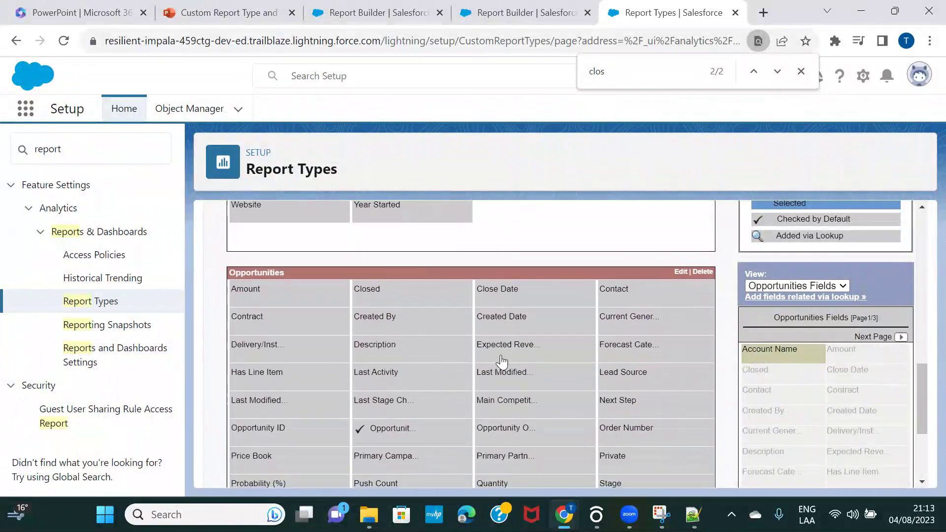
drag(761, 351, 503, 328)
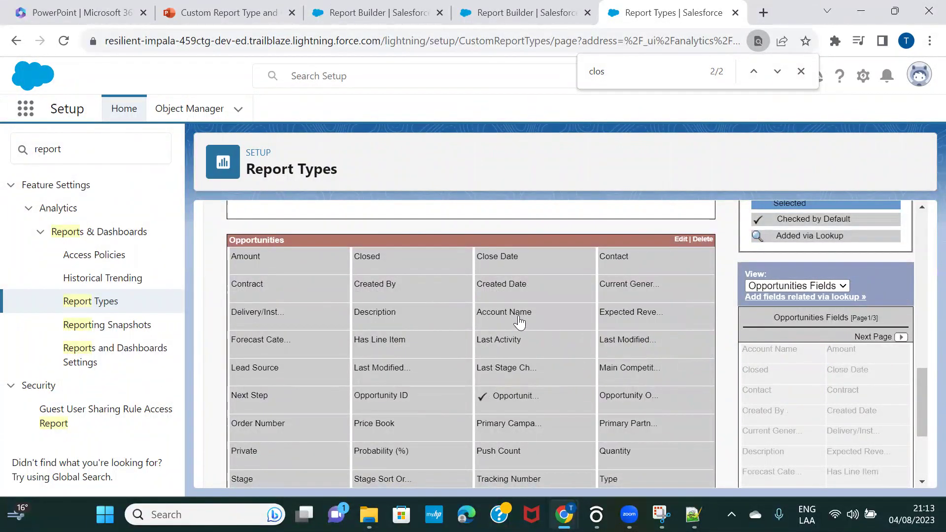
mouse_move(520, 323)
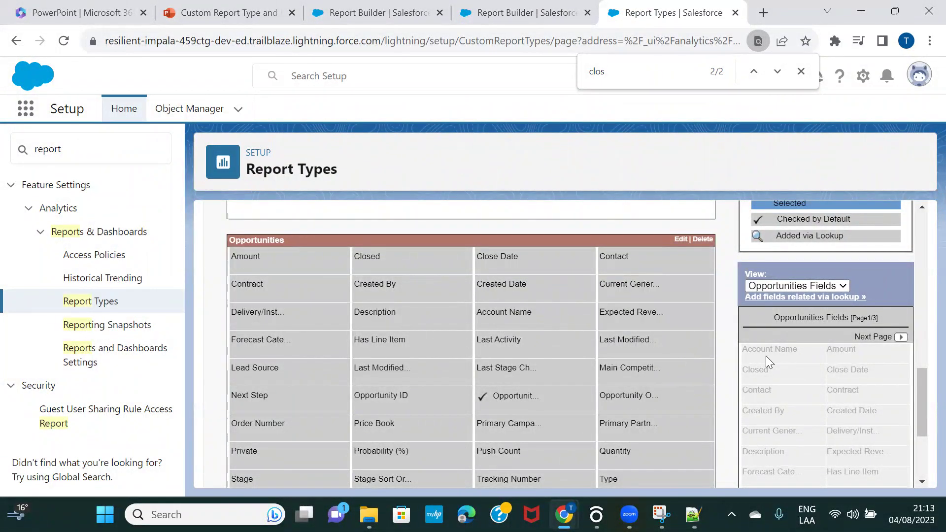
Step: Switch the source list to Accounts Fields and page through to its last page, comparing it with the Accounts section
click(789, 286)
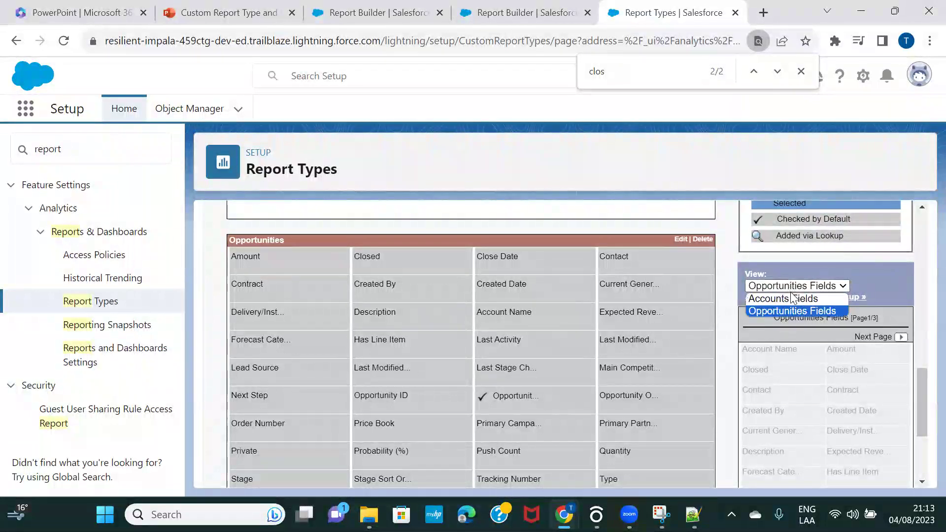
click(790, 298)
scroll(549, 351, up, 10)
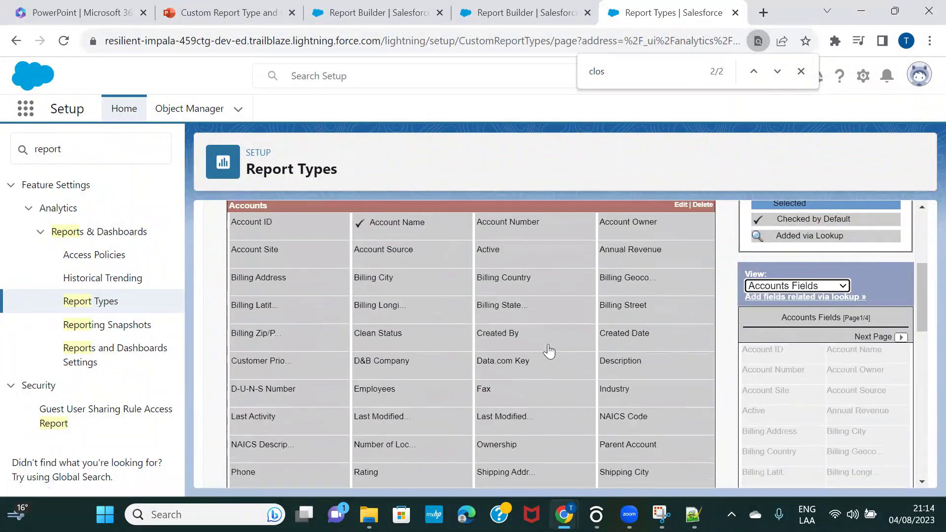
scroll(549, 351, down, 3)
scroll(768, 360, down, 3)
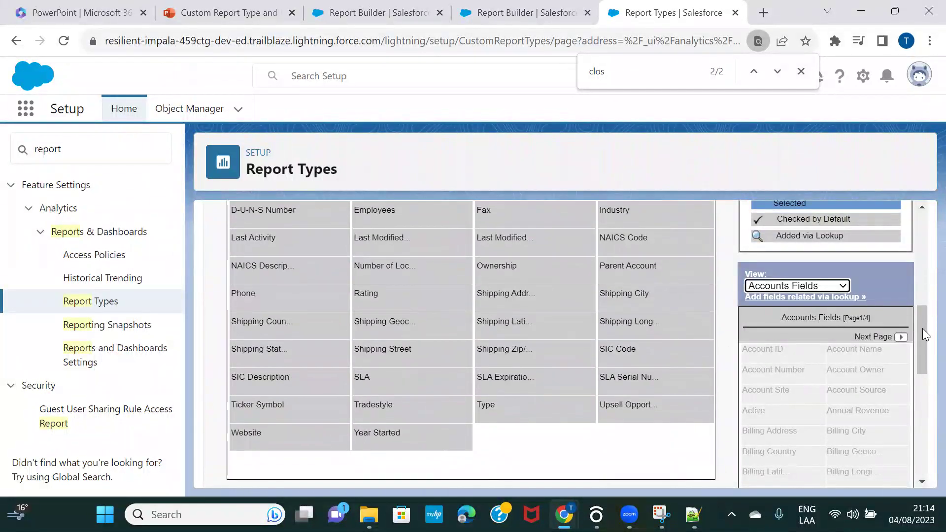
click(902, 337)
click(902, 337)
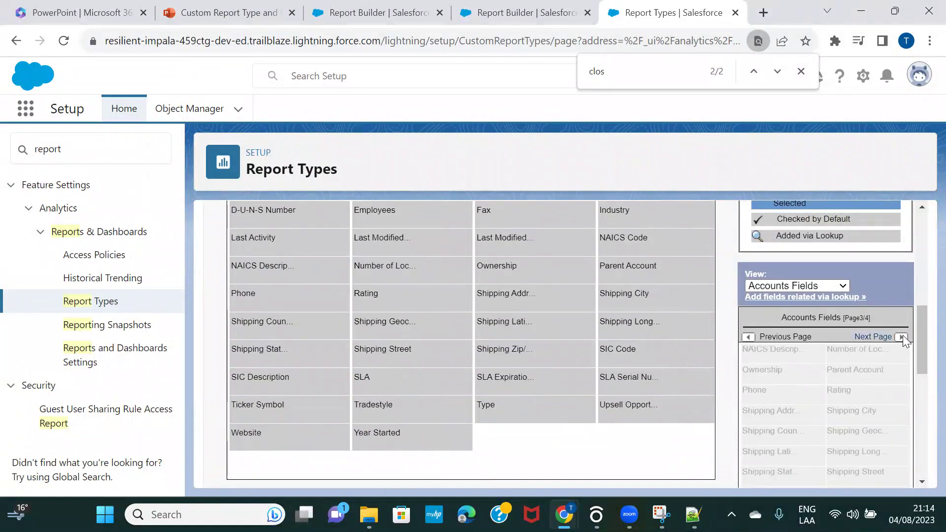
click(902, 337)
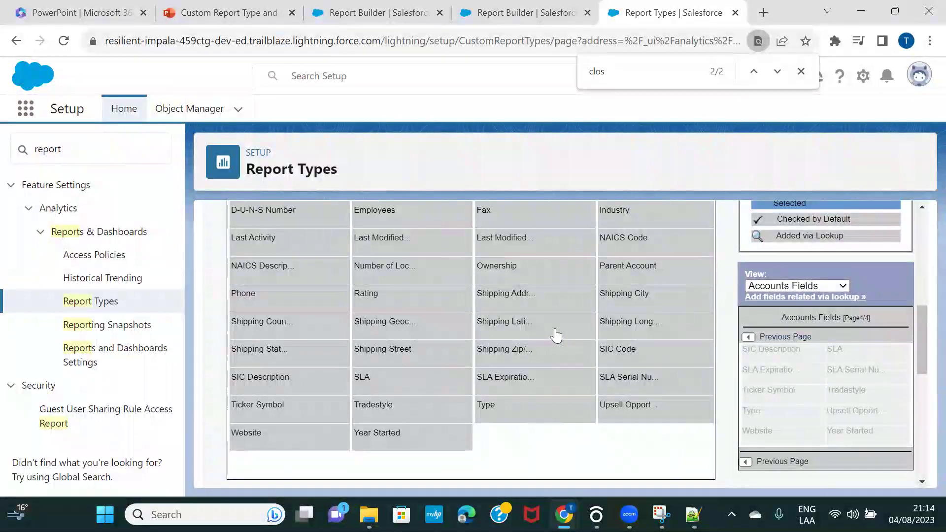
scroll(556, 335, up, 1)
drag(489, 267, 793, 365)
Step: Save the field layout and review the report type's object relationships and fields available for reports
scroll(546, 321, up, 5)
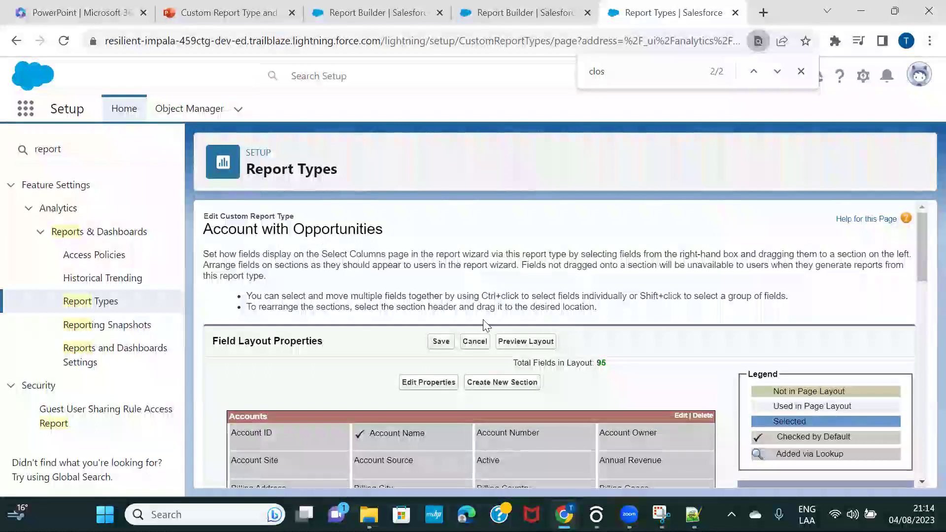
click(440, 343)
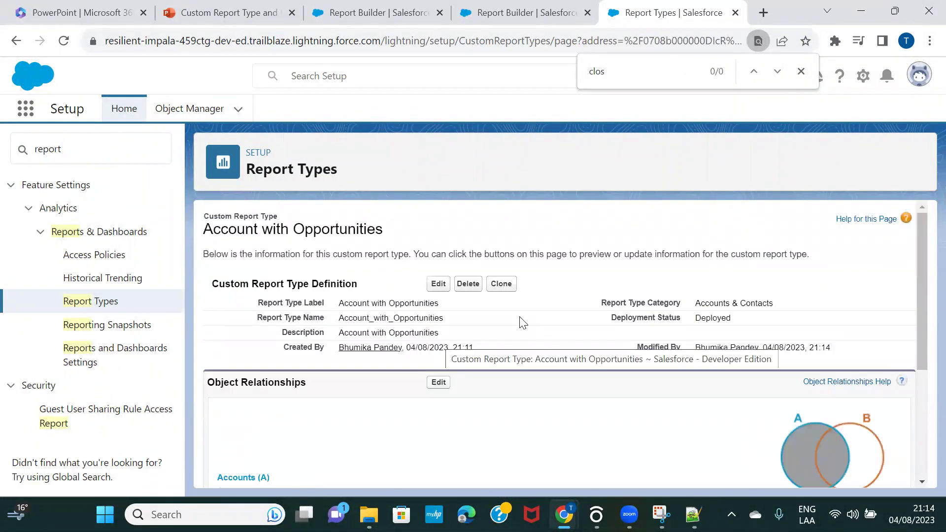
scroll(630, 330, down, 2)
scroll(629, 330, down, 1)
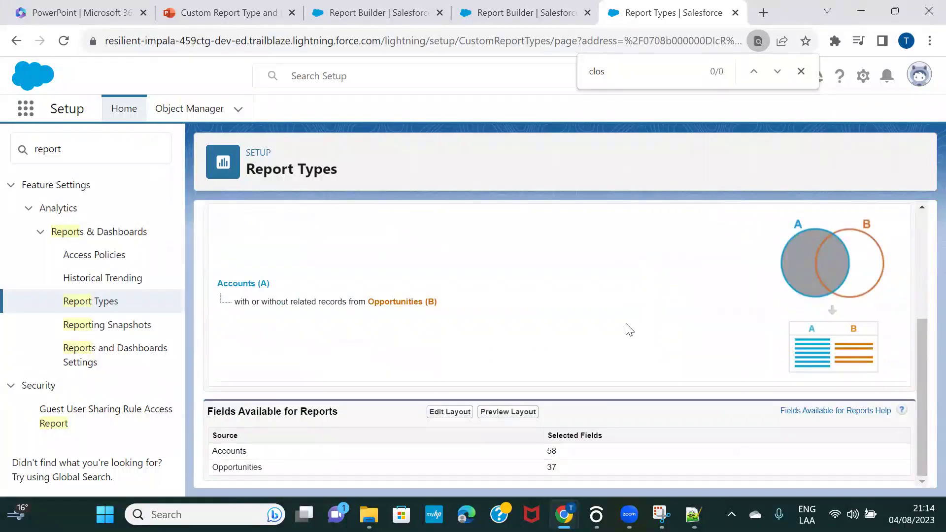
Step: Reopen the field layout for editing and add Account Name and Account Site from the Accounts' Parent Account lookup
click(442, 418)
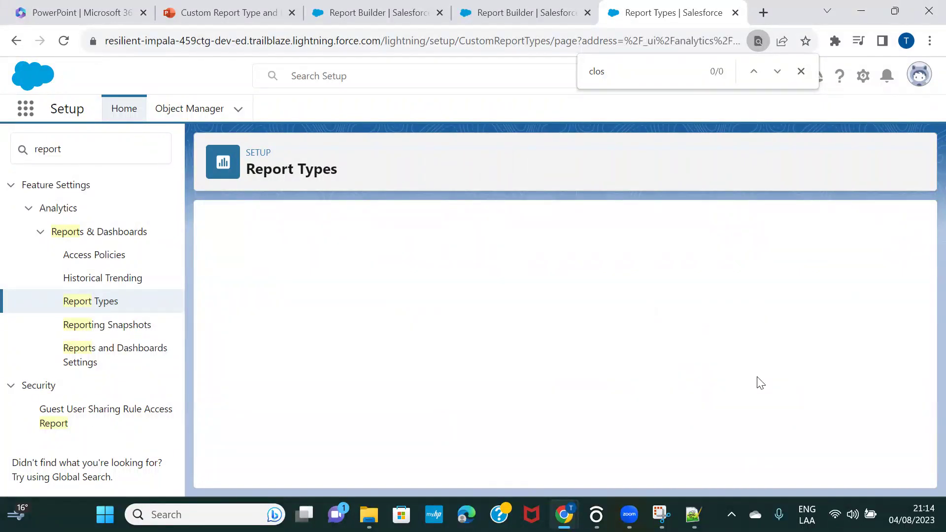
scroll(761, 383, down, 4)
scroll(757, 377, up, 2)
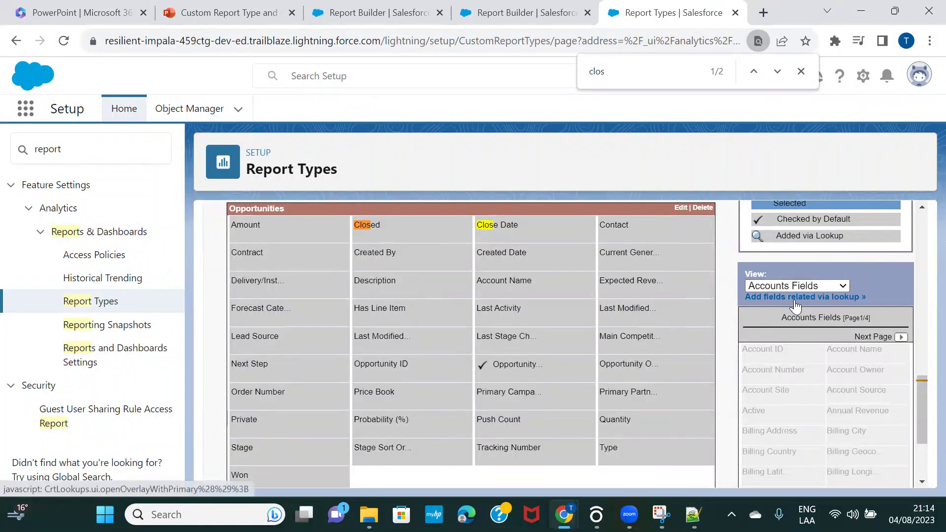
click(816, 298)
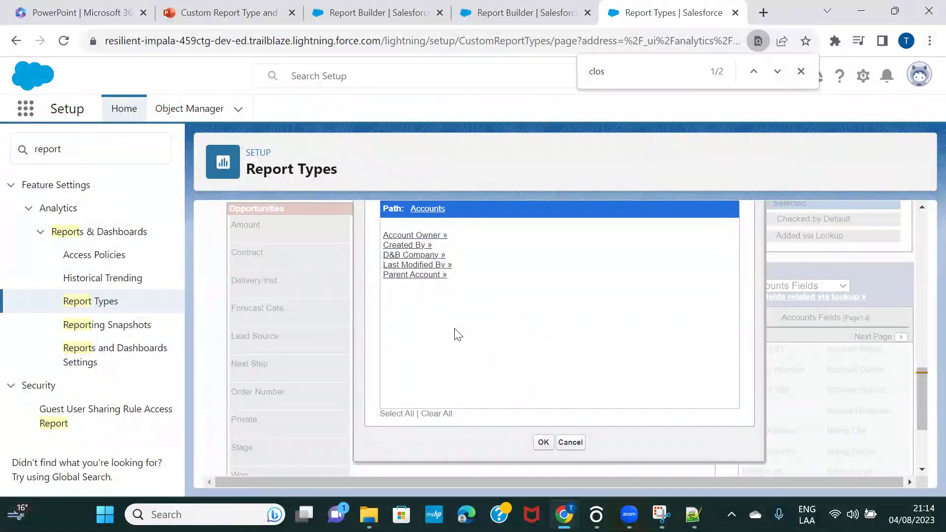
click(431, 276)
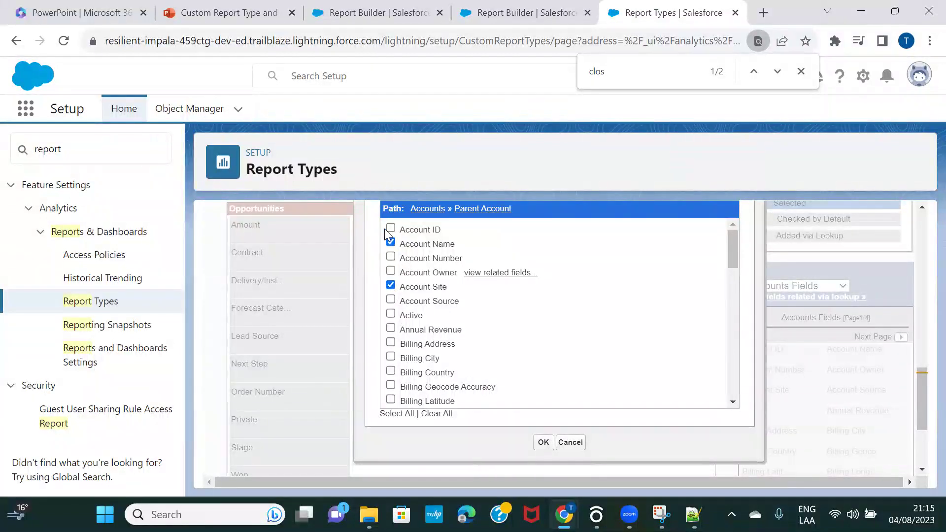
click(543, 443)
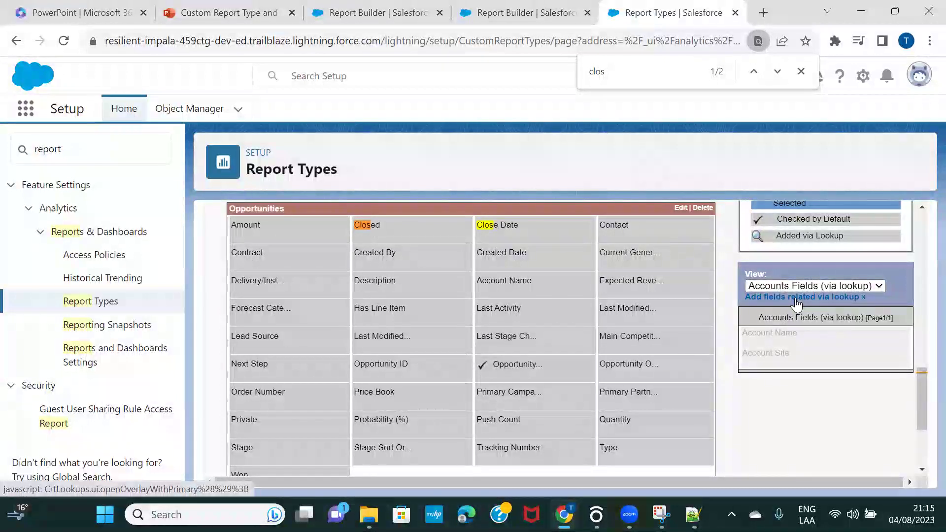
Step: Switch the source list to Opportunities Fields and add Active, Description and Price Book Name via the Price Book lookup
click(789, 286)
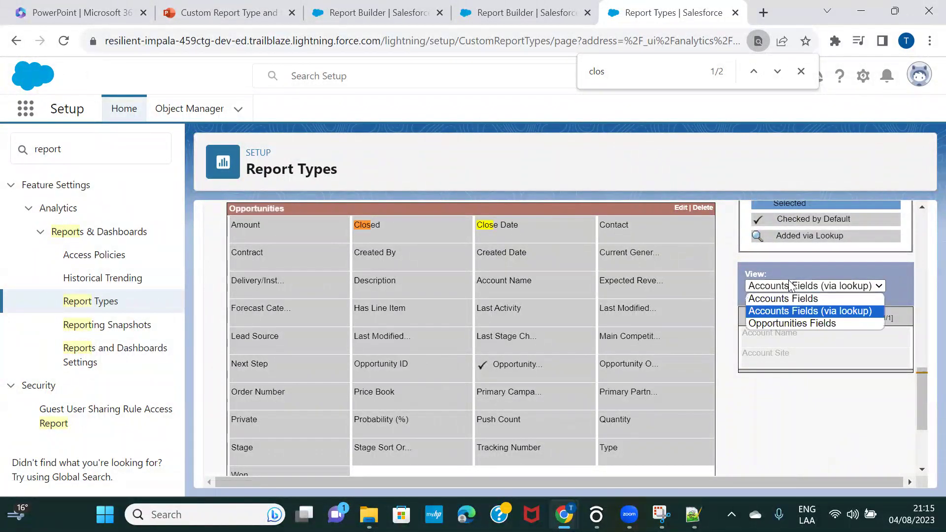
click(784, 324)
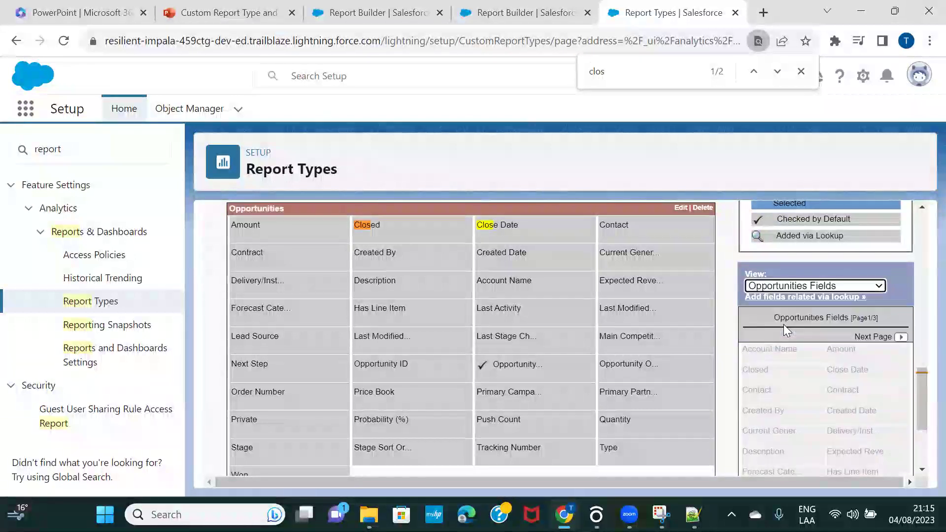
click(803, 297)
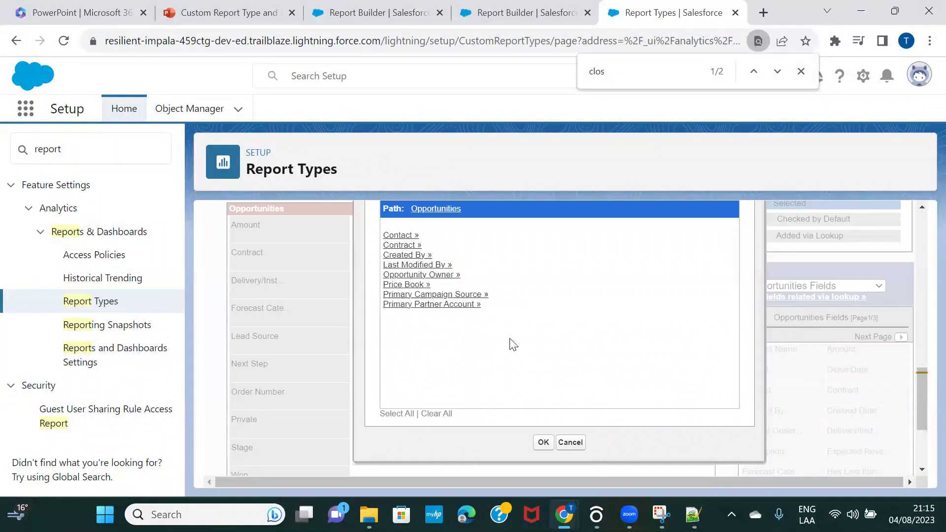
click(413, 285)
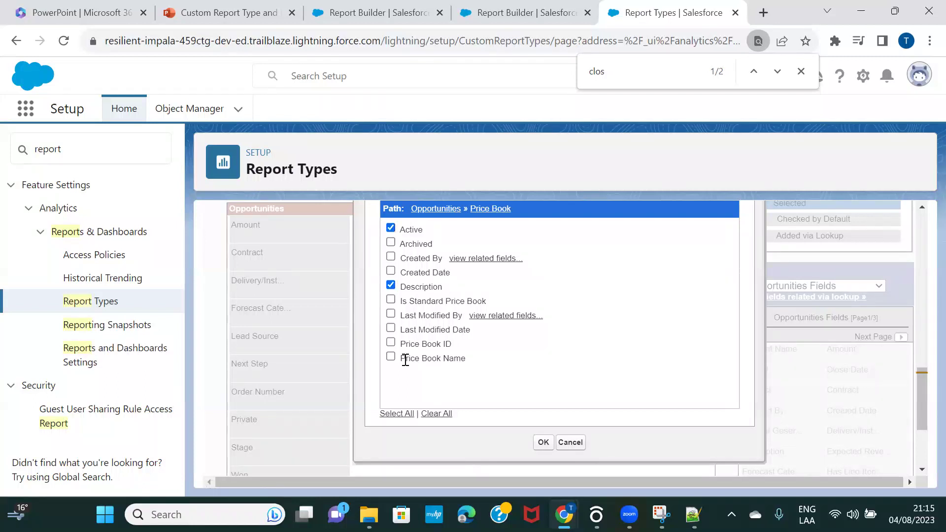
click(541, 444)
scroll(696, 312, up, 10)
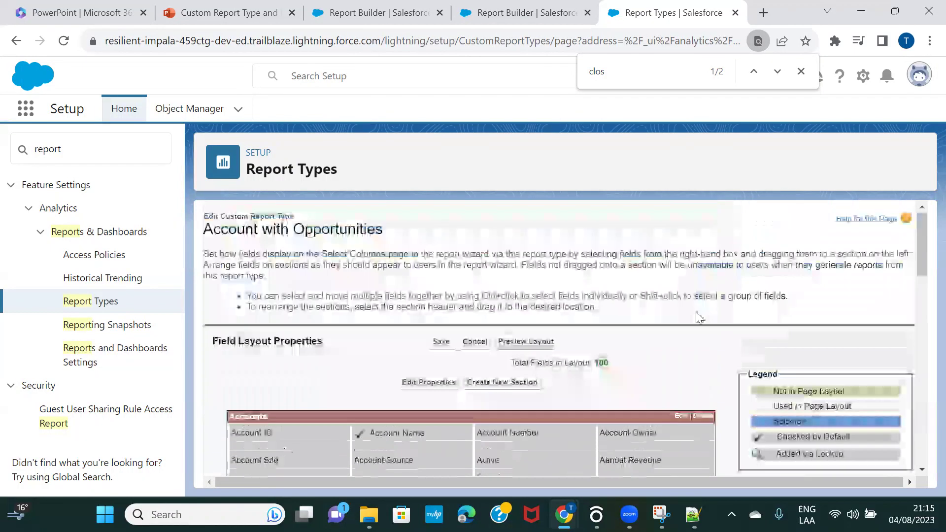
Step: Save the report type's field layout, then dismiss the open report creation dialog and reload the Reports page
click(440, 342)
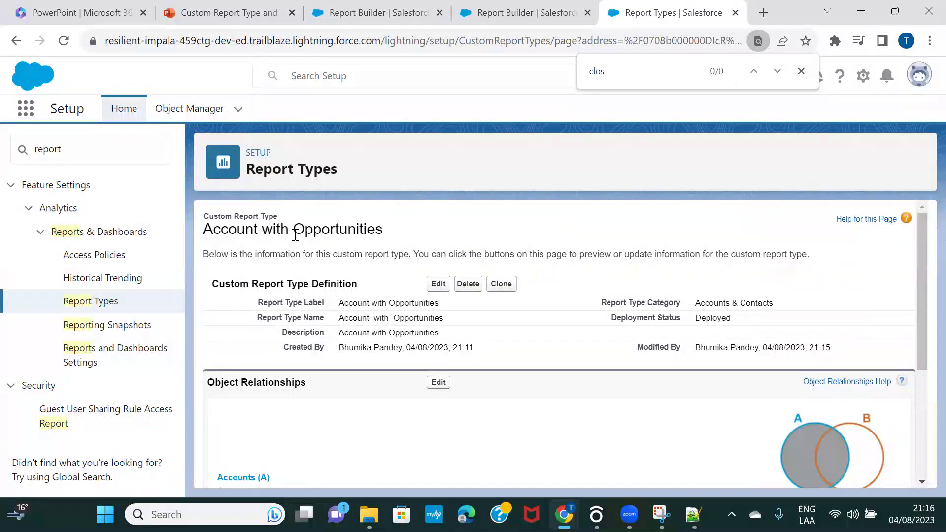
click(327, 22)
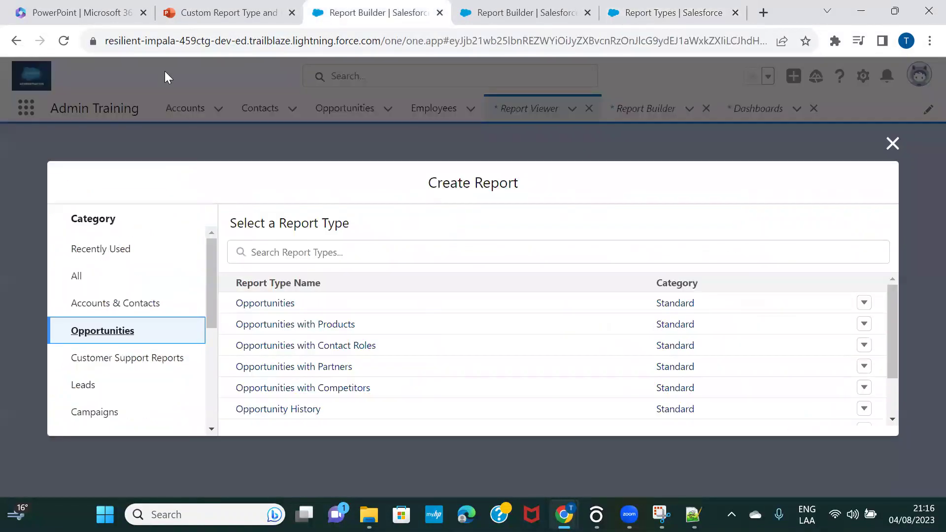
click(893, 144)
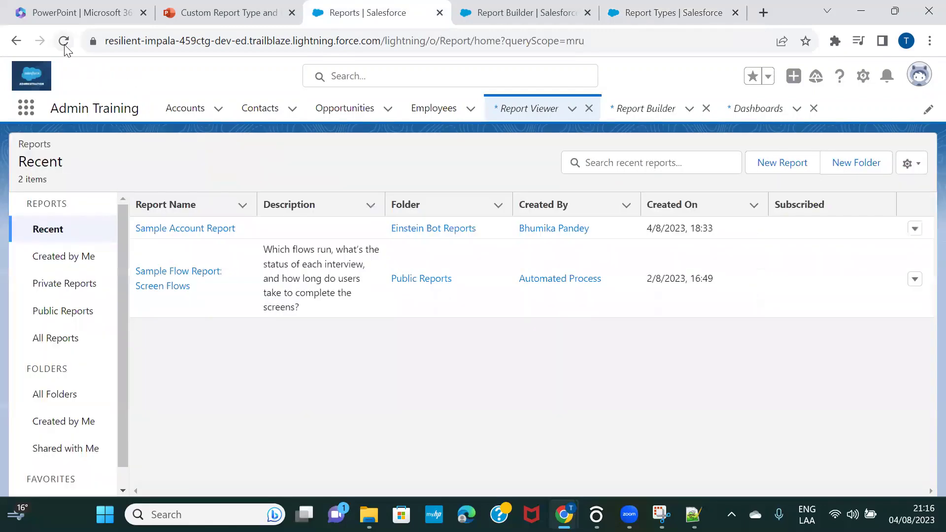
click(63, 41)
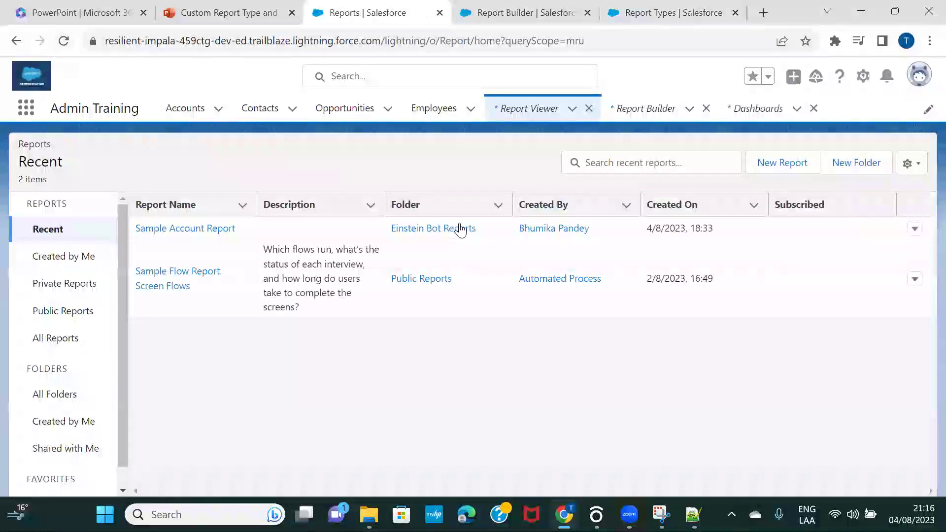
Step: Start a new report from the custom report type Account with Opportunities, searching the Accounts & Contacts category for "account wi"
click(777, 165)
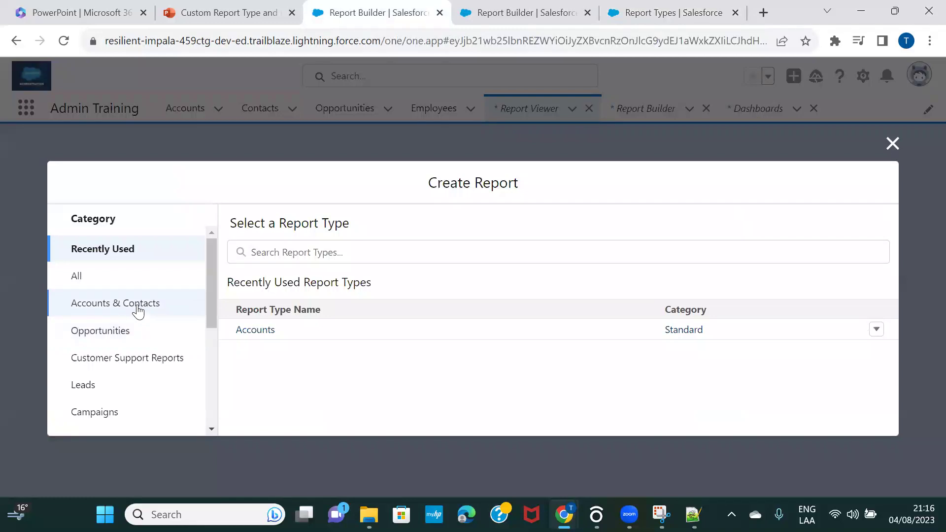
click(137, 308)
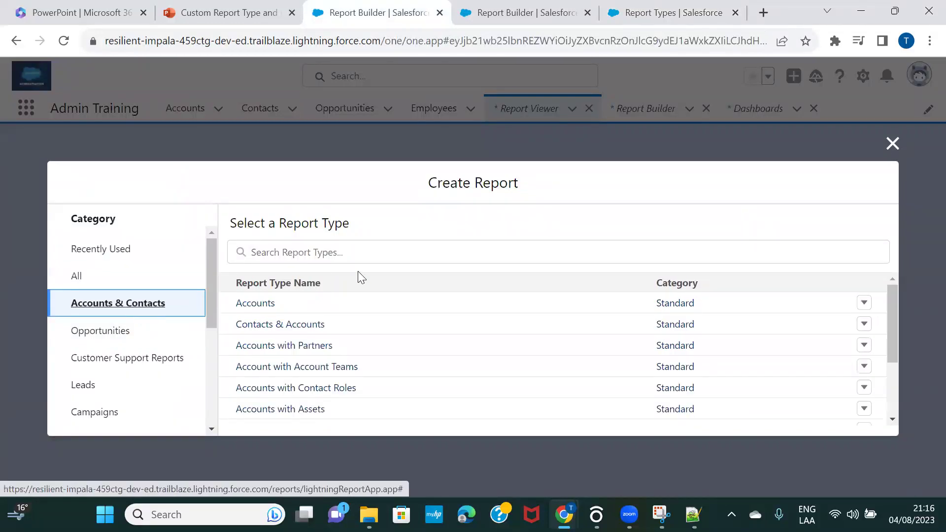
click(350, 252)
text(a)
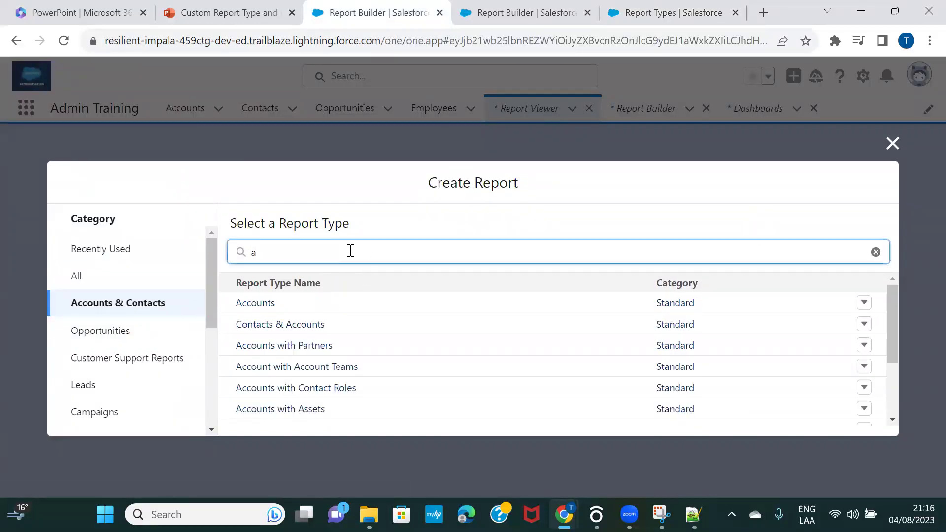
text(ccount wi)
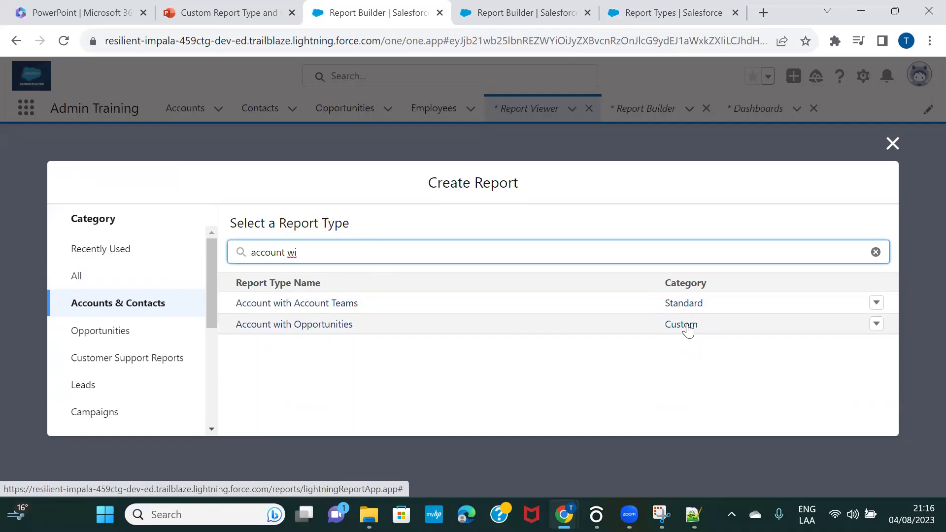
click(277, 326)
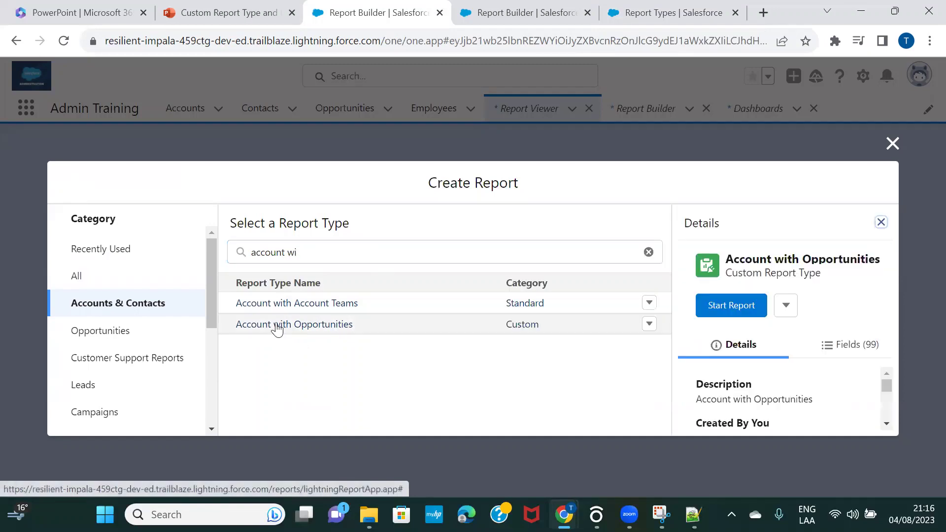
click(733, 307)
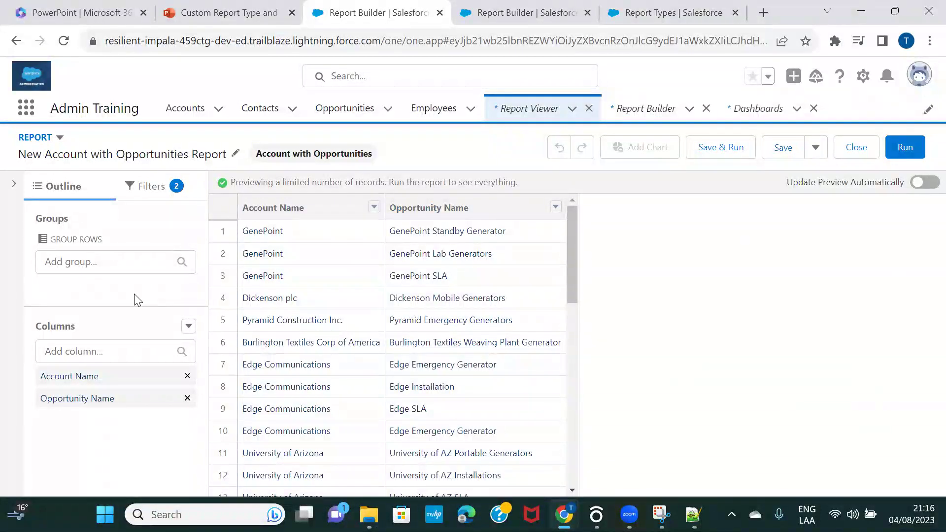
Step: Examine the columns available under Accounts and Opportunities in the new report, including the Parent Account fields
click(115, 351)
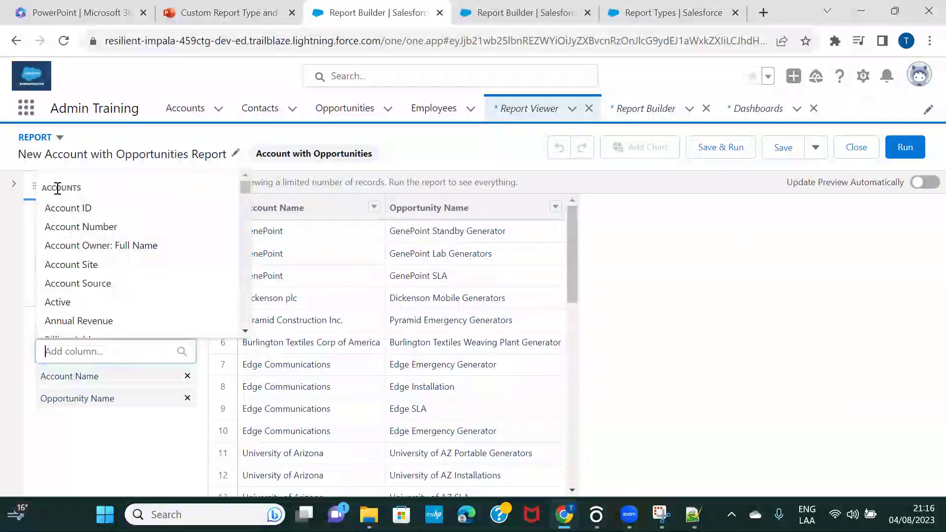
scroll(156, 291, down, 3)
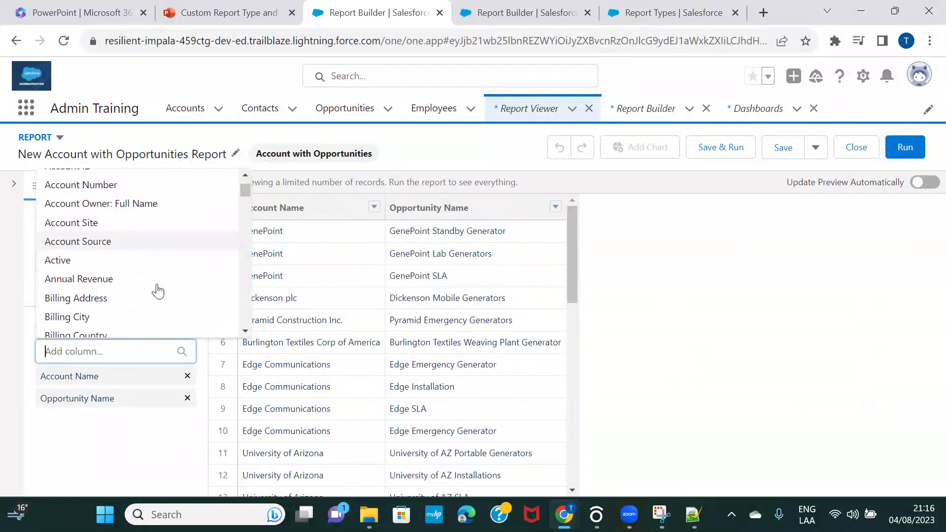
scroll(158, 291, down, 10)
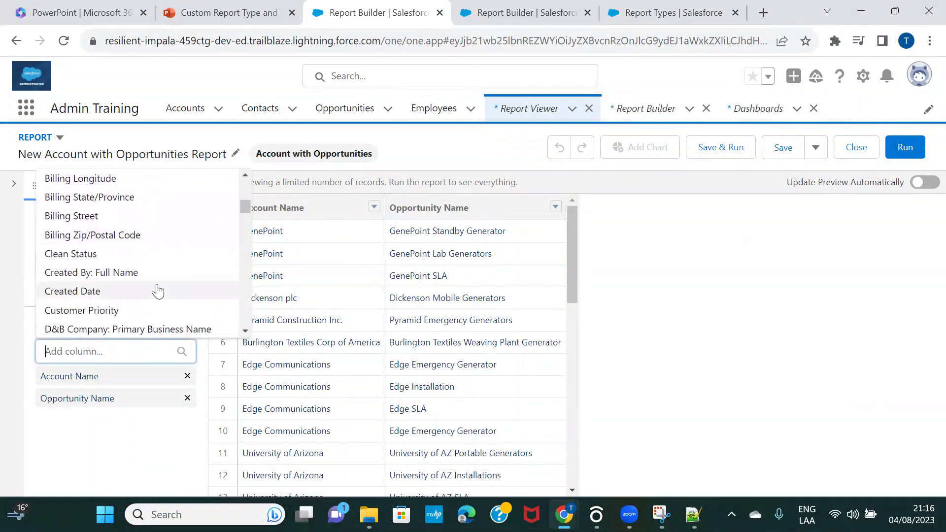
scroll(157, 291, down, 10)
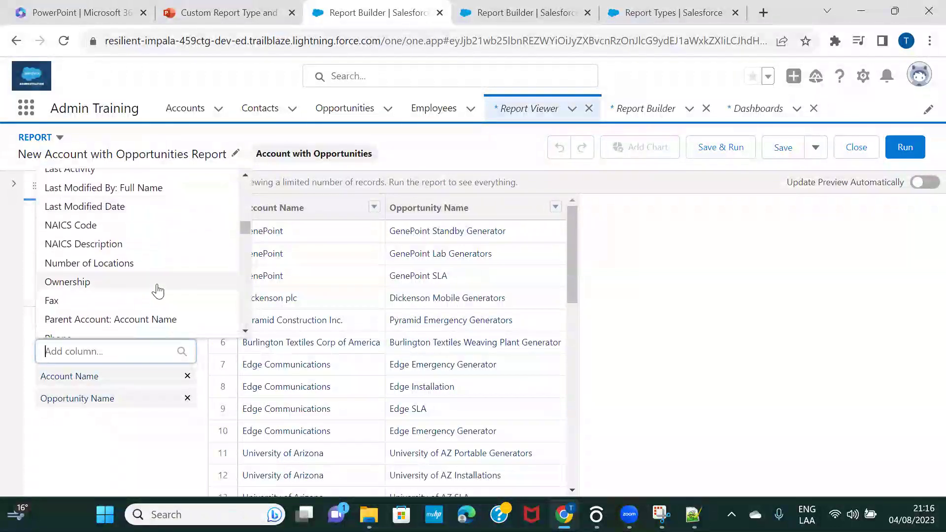
scroll(158, 291, down, 10)
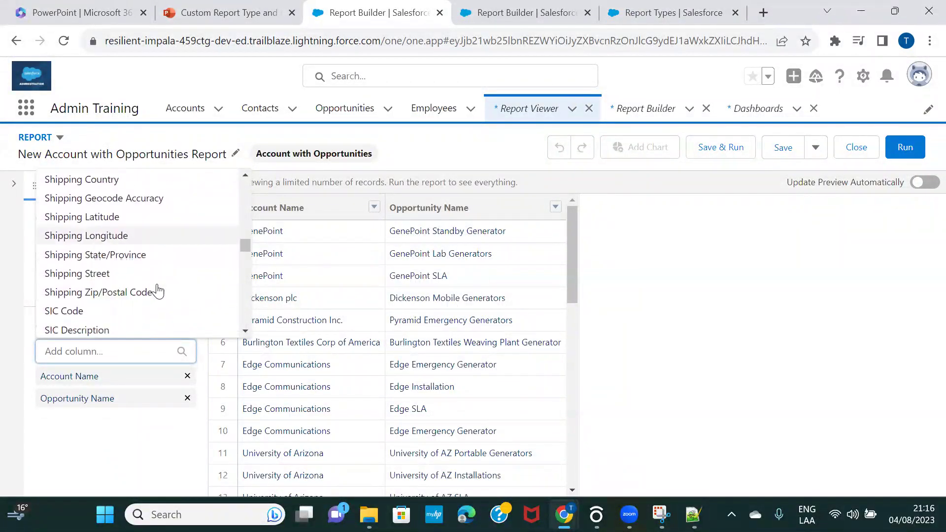
scroll(158, 291, down, 9)
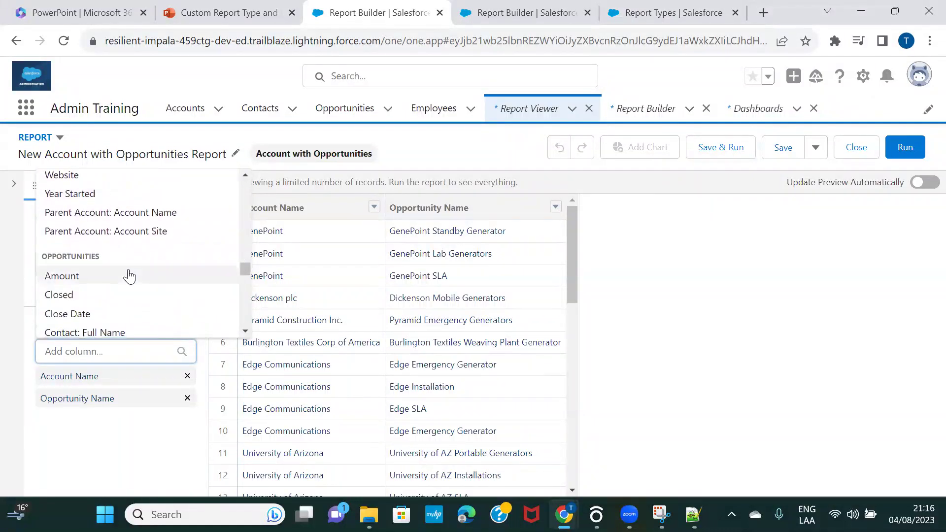
scroll(128, 276, down, 1)
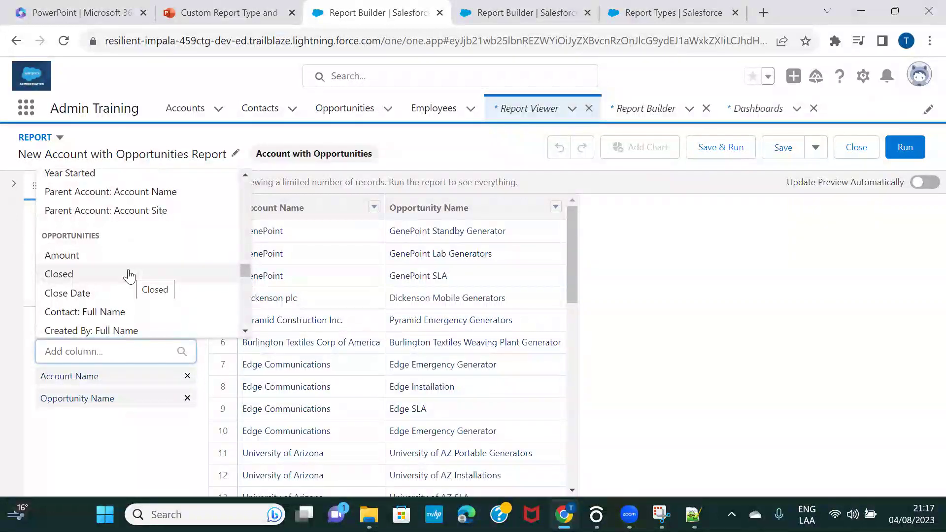
scroll(129, 276, down, 6)
scroll(129, 276, up, 2)
scroll(129, 276, down, 5)
scroll(130, 276, down, 3)
scroll(129, 276, up, 5)
scroll(129, 276, up, 9)
scroll(129, 276, up, 8)
scroll(129, 276, up, 1)
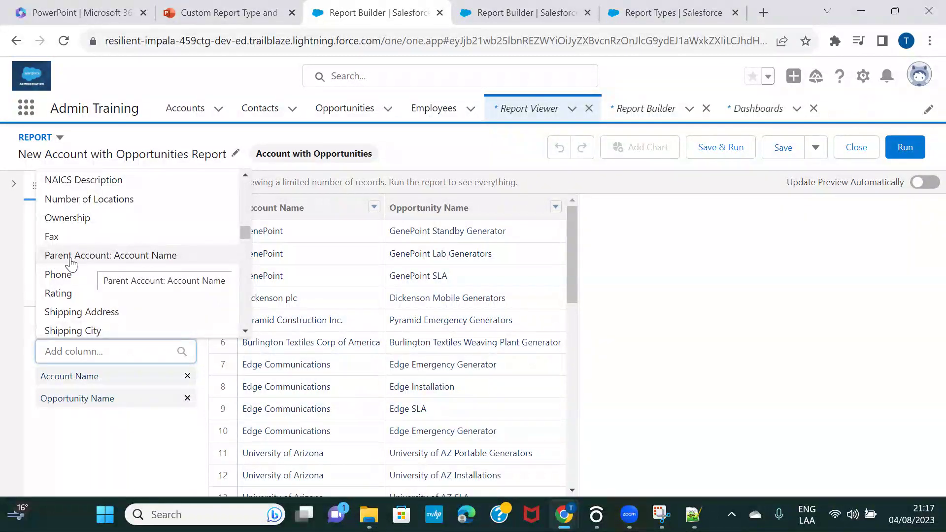
Step: Reopen the report type's field layout and review the fields selected through the Accounts' Parent Account lookup
click(653, 23)
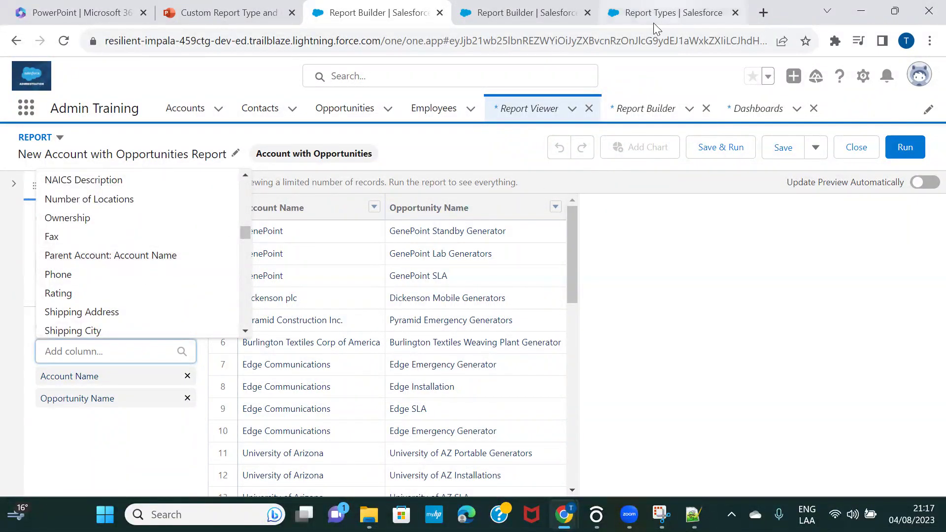
scroll(501, 380, down, 3)
click(443, 412)
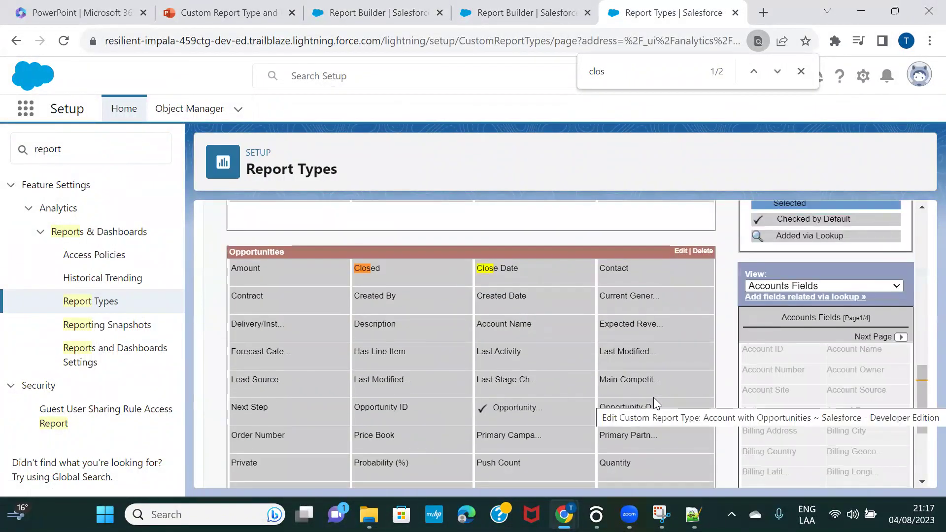
click(849, 285)
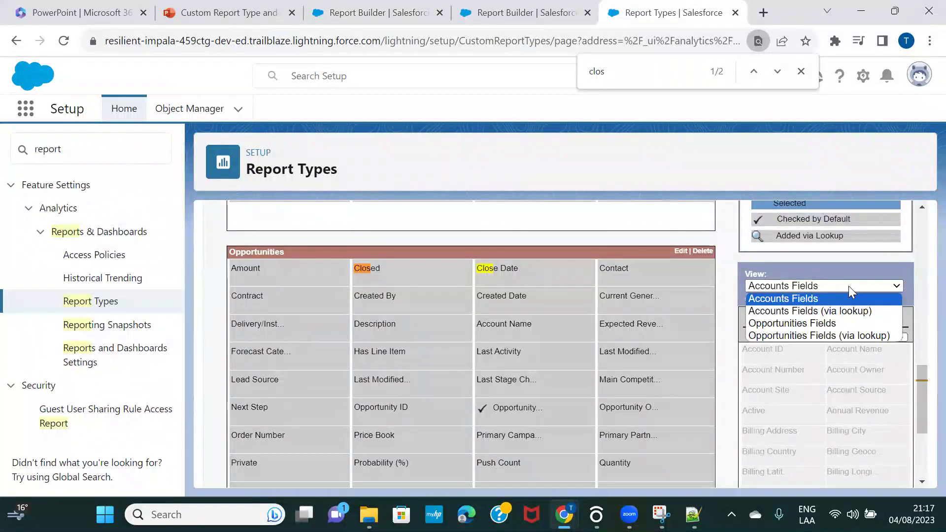
click(848, 311)
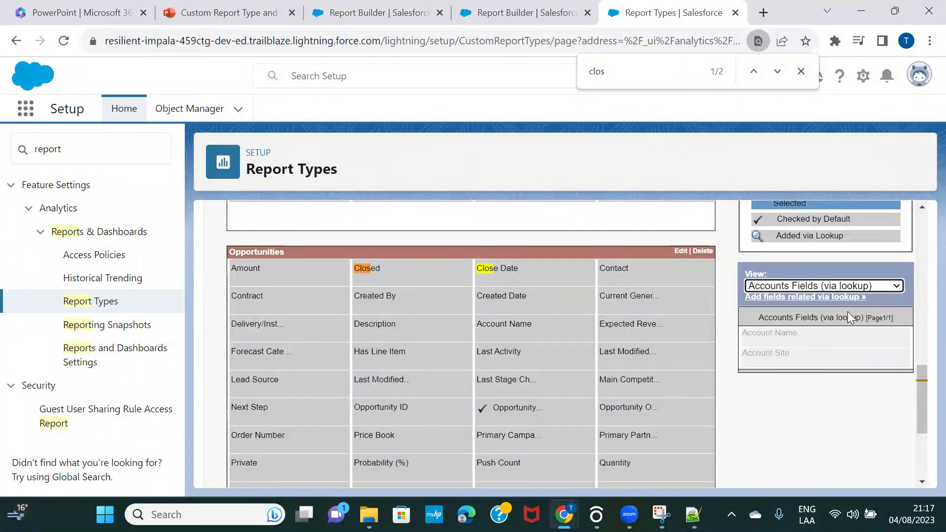
click(828, 297)
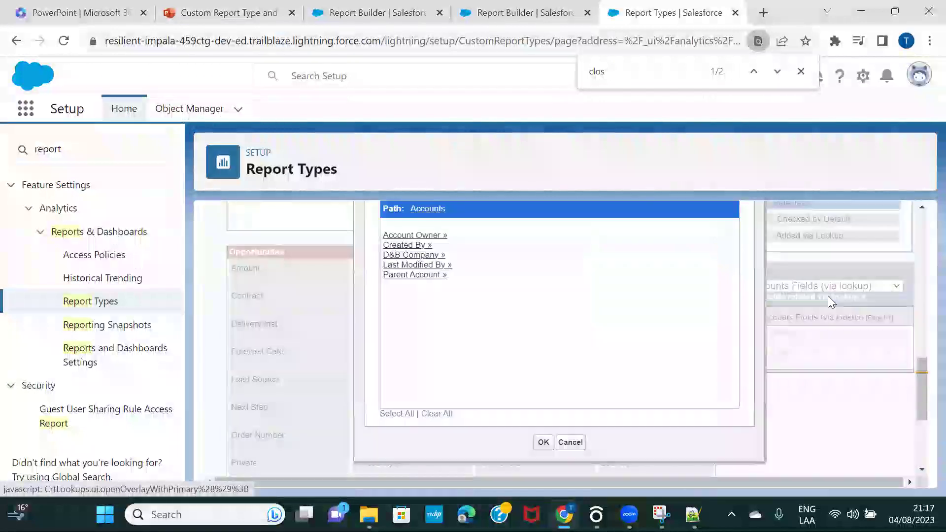
click(403, 276)
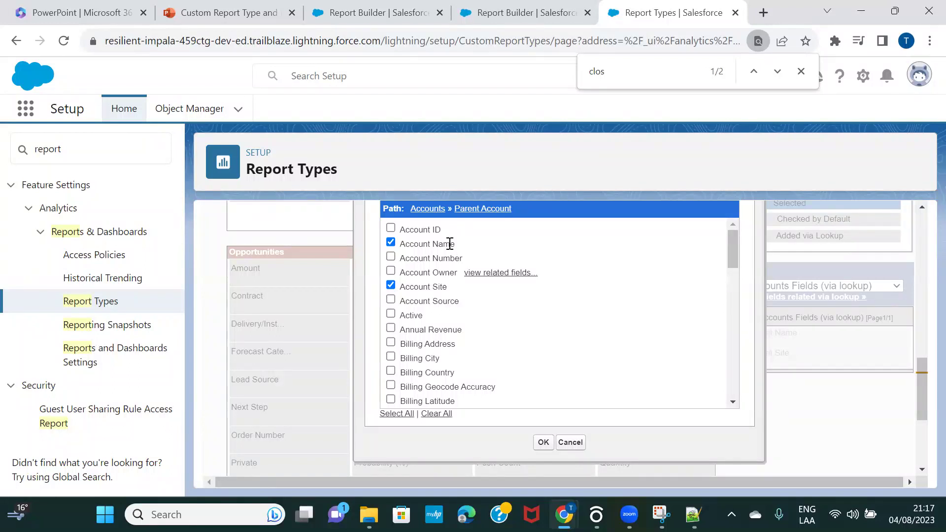
Step: Return to the report builder and check the available Accounts columns for the Parent Account name and site fields
click(322, 21)
click(121, 349)
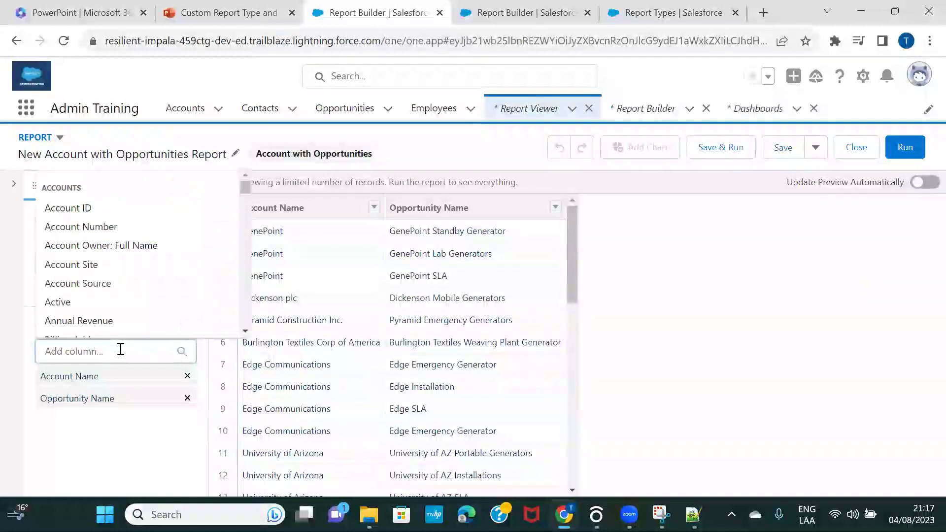
scroll(161, 276, down, 6)
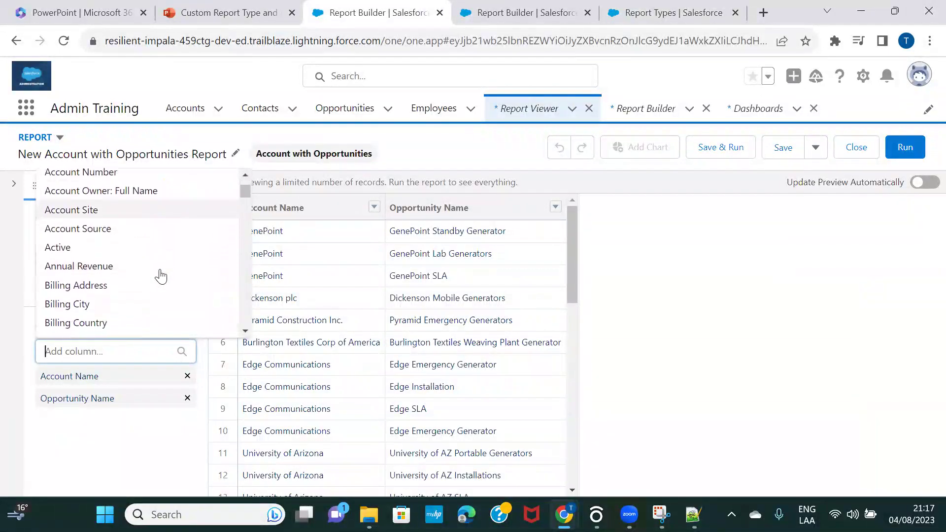
scroll(161, 277, down, 5)
scroll(162, 276, down, 4)
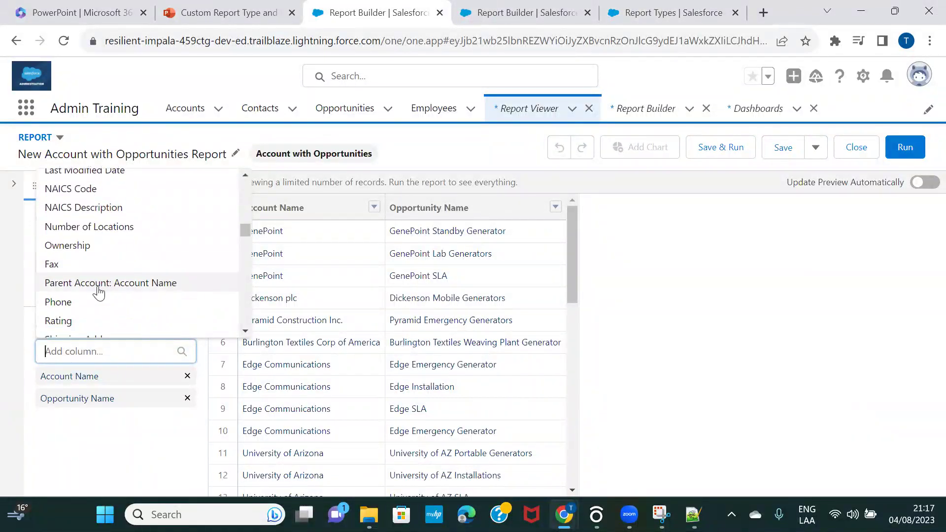
scroll(146, 292, down, 3)
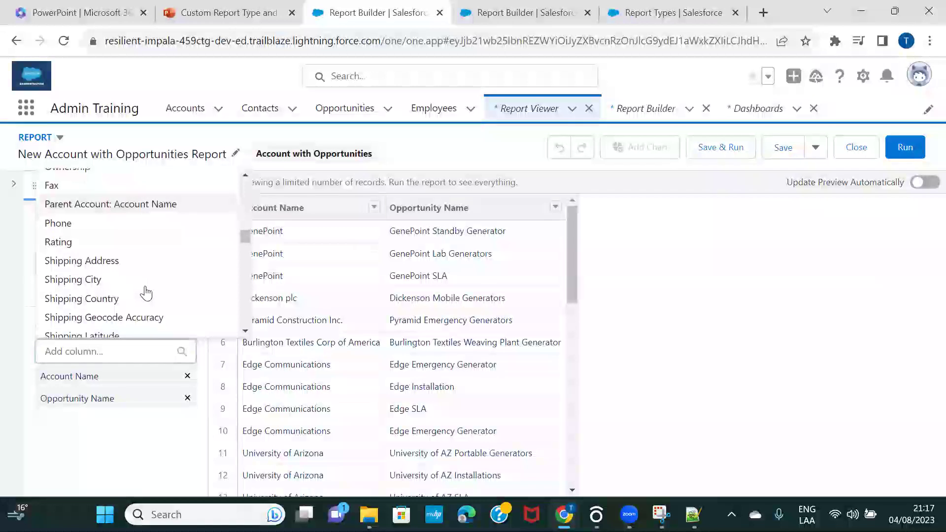
scroll(147, 293, down, 5)
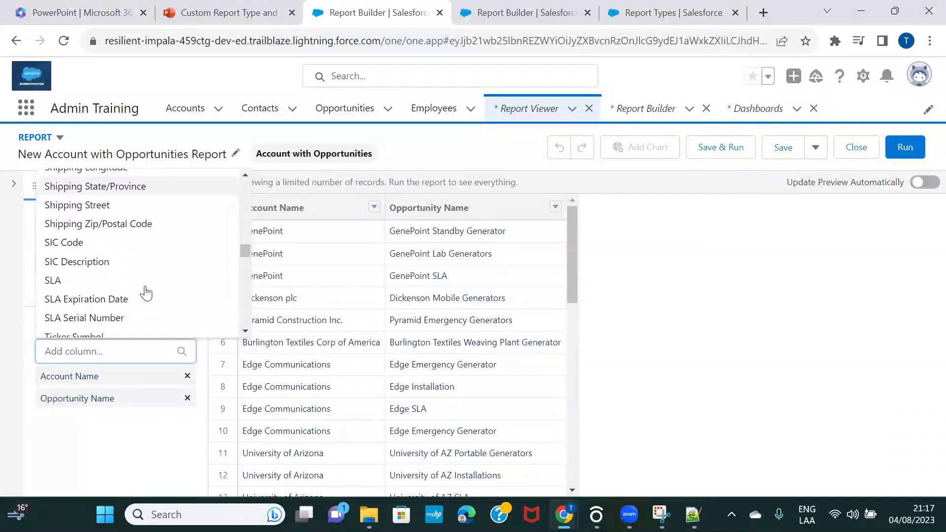
scroll(147, 293, down, 4)
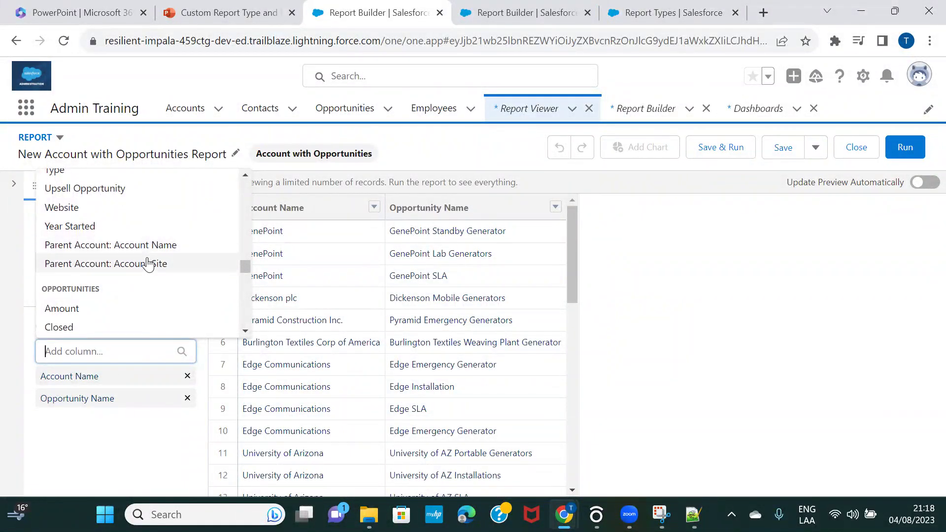
Step: Remove Account Site from the Accounts' Parent Account lookup fields and save the field layout
click(670, 27)
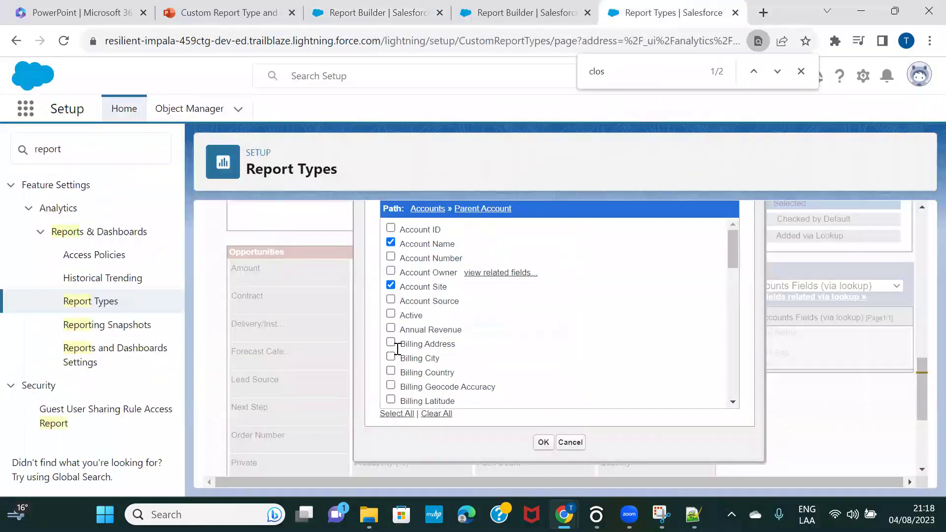
click(392, 286)
click(545, 445)
scroll(521, 295, up, 15)
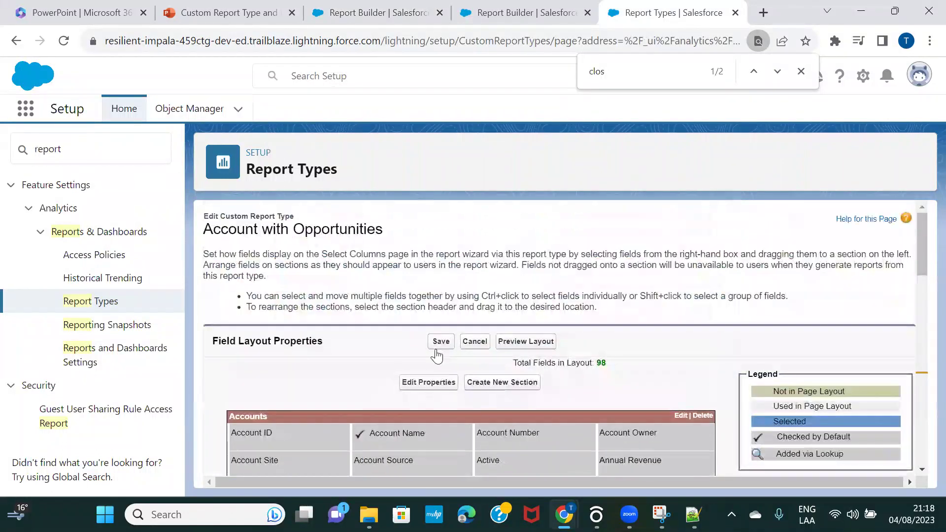
click(441, 345)
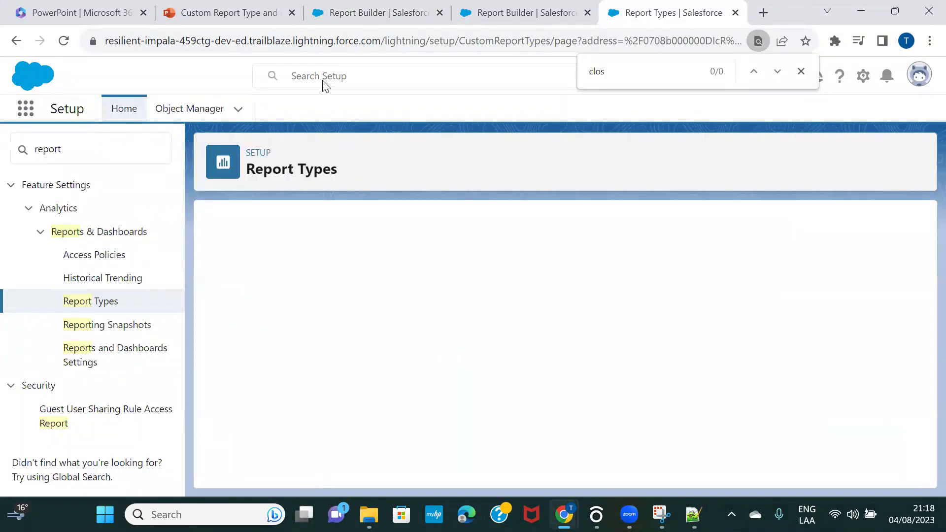
Step: Return to the reports list from the report builder and reload the page
click(331, 20)
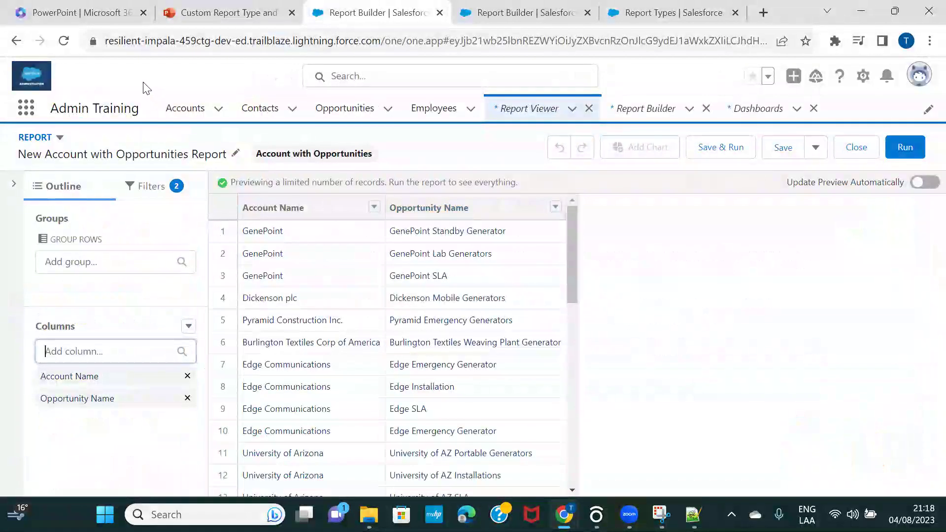
click(505, 123)
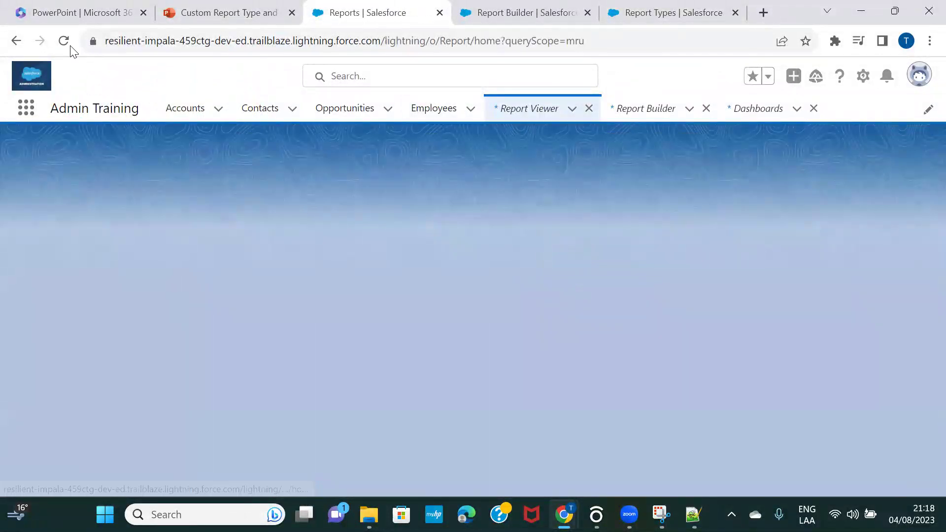
click(63, 42)
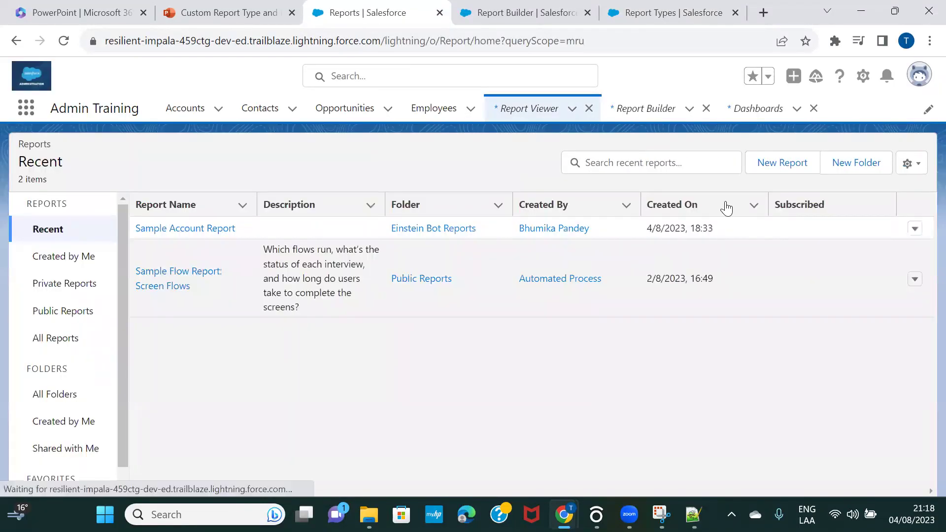
Step: Start a new report from the custom Account with Opportunities report type, found by searching "account wi" in the Accounts & Contacts category
click(782, 163)
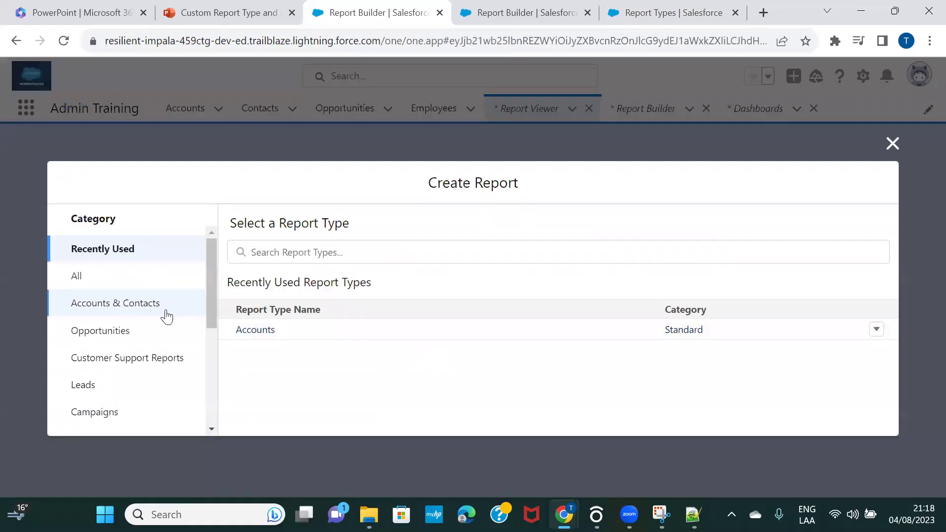
click(123, 304)
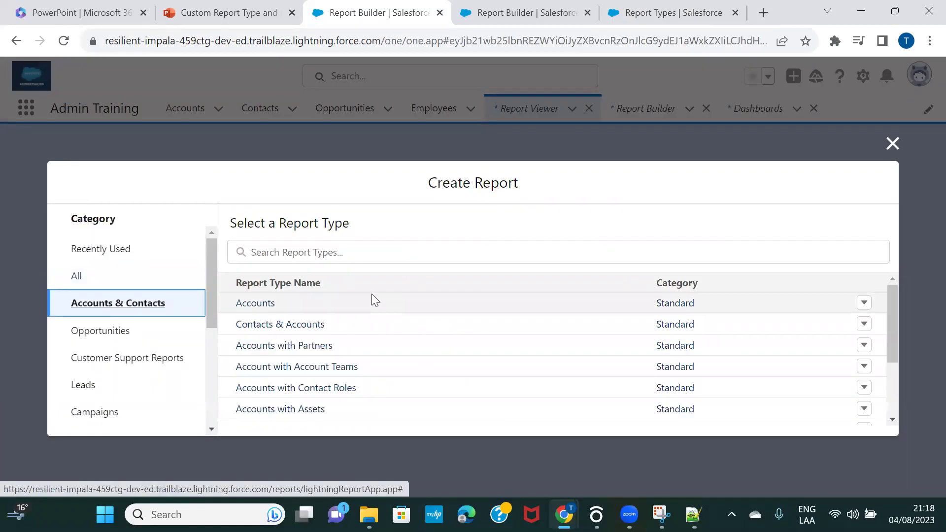
click(332, 250)
text(acco)
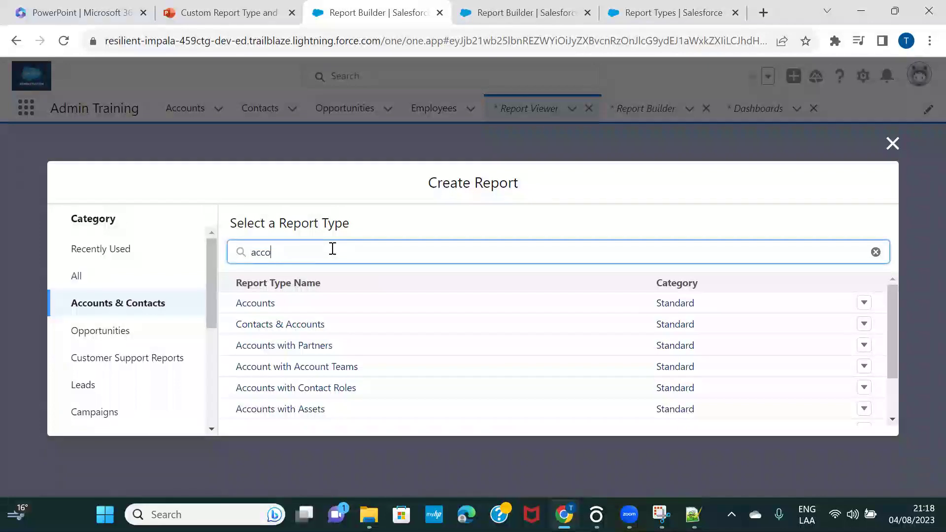
text(unt wi)
click(325, 335)
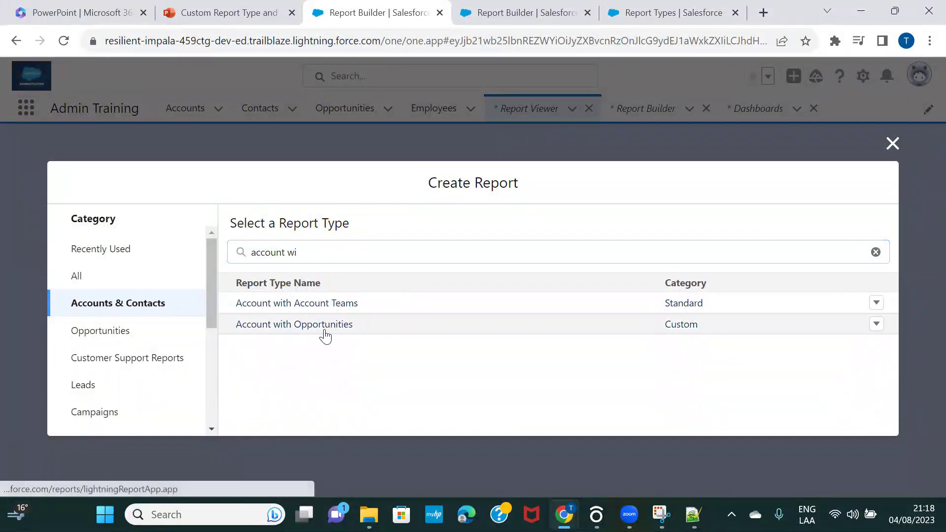
click(713, 302)
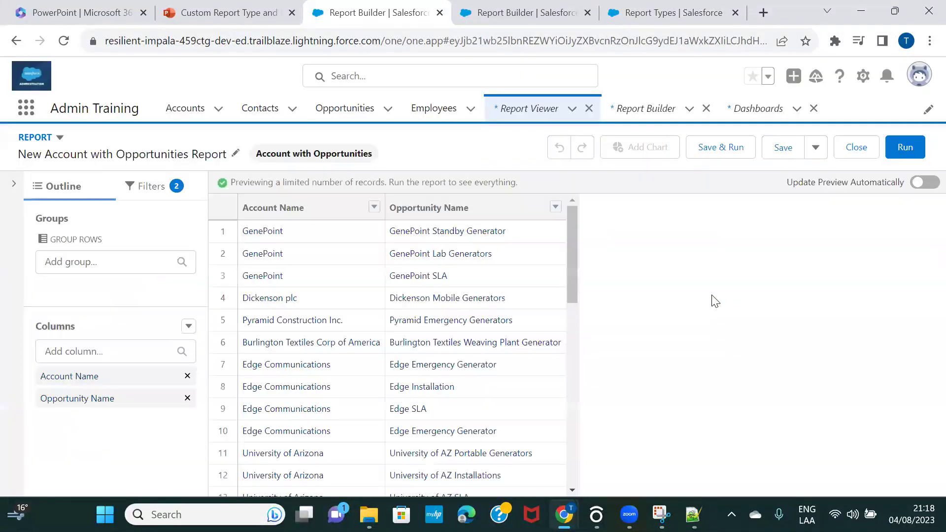
Step: Check the columns available under Accounts in the new report for Parent Account lookup fields
click(108, 352)
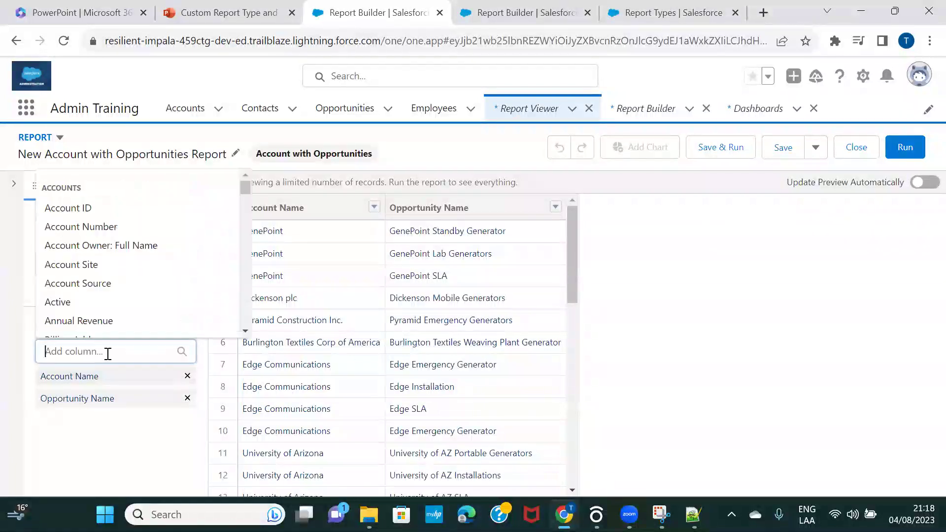
scroll(150, 281, down, 10)
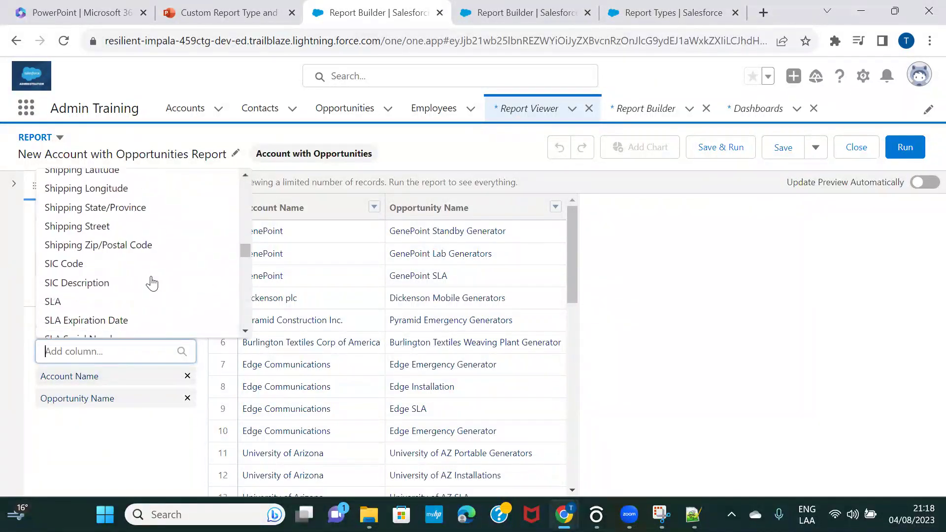
scroll(151, 283, down, 8)
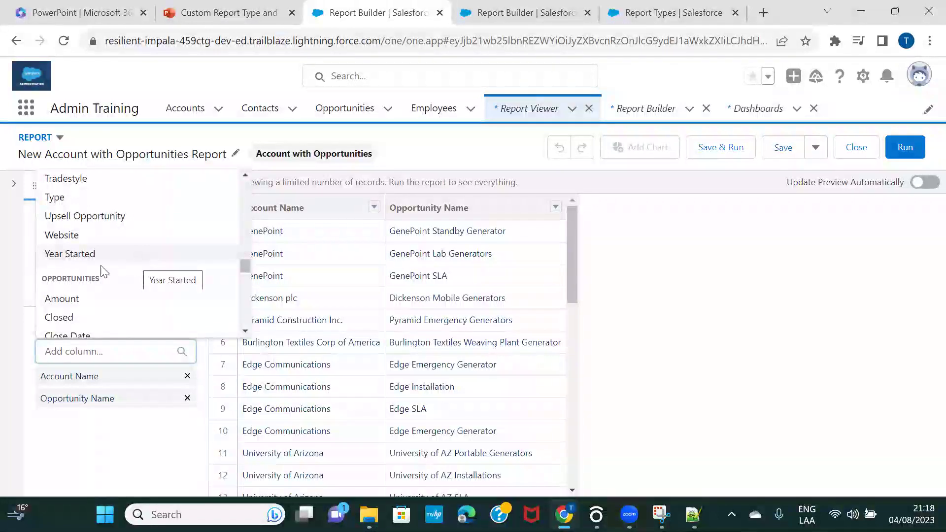
scroll(128, 251, up, 2)
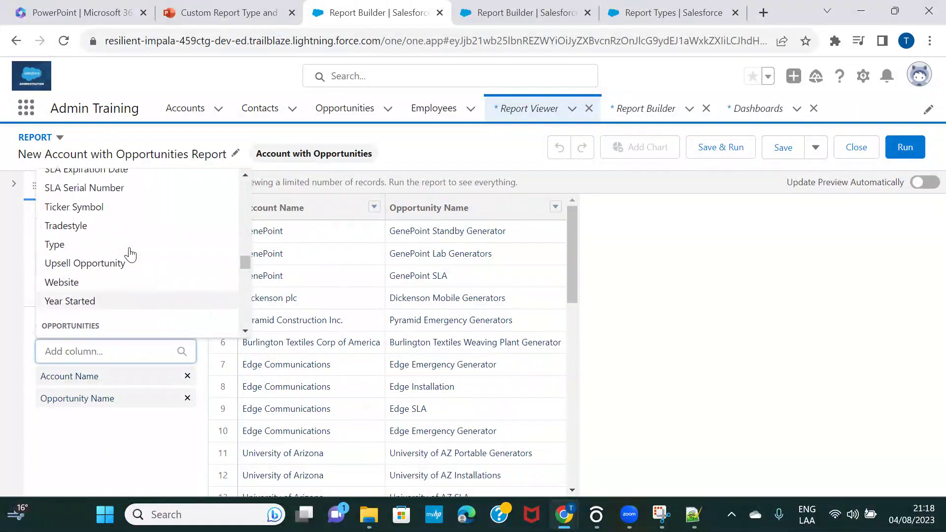
scroll(129, 253, up, 3)
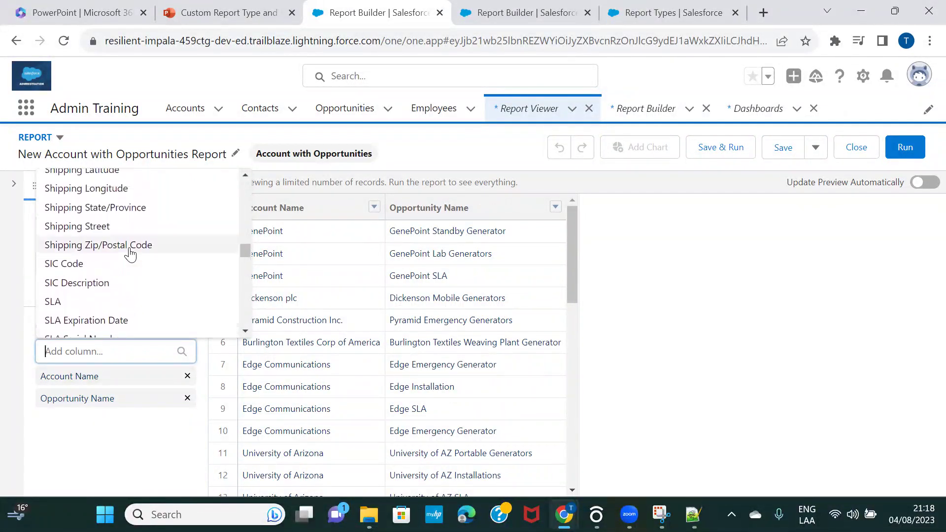
Step: Reopen the field layout of the Account with Opportunities report type and review its Accounts fields
click(687, 20)
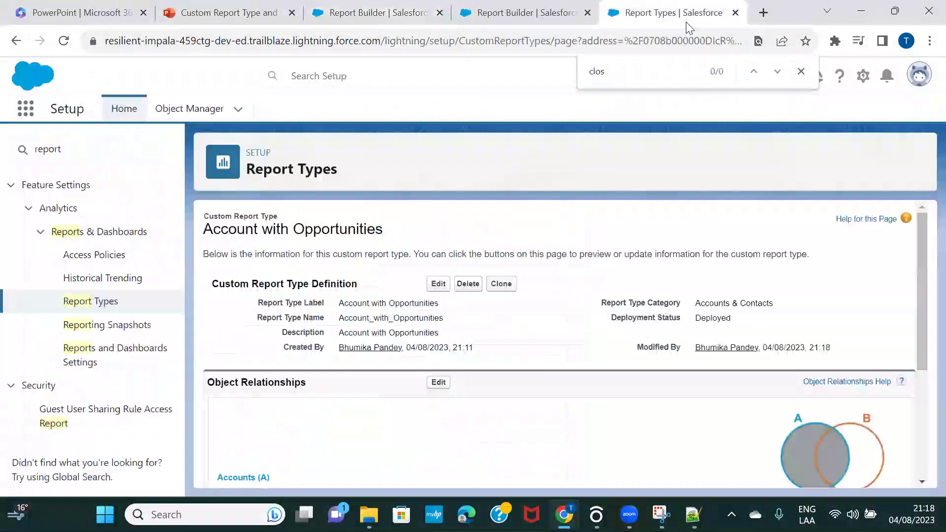
scroll(559, 340, down, 4)
click(450, 413)
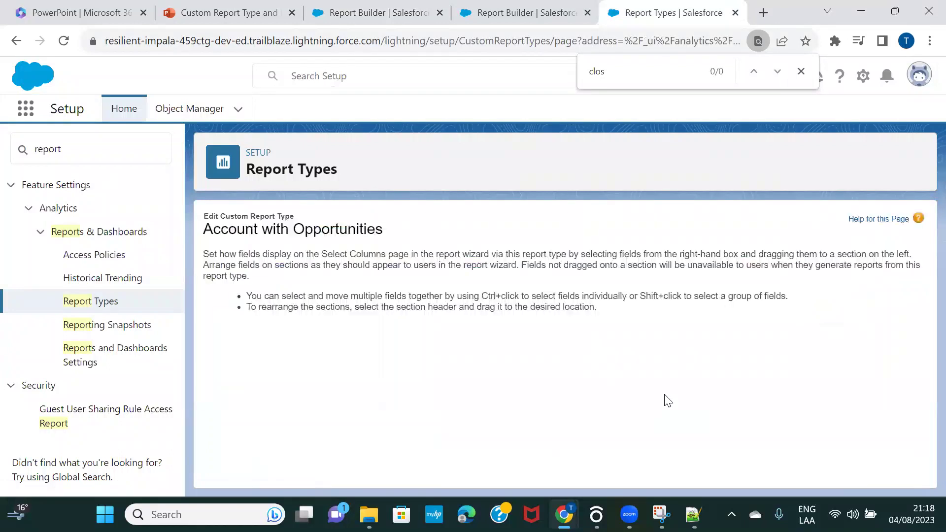
scroll(572, 354, up, 3)
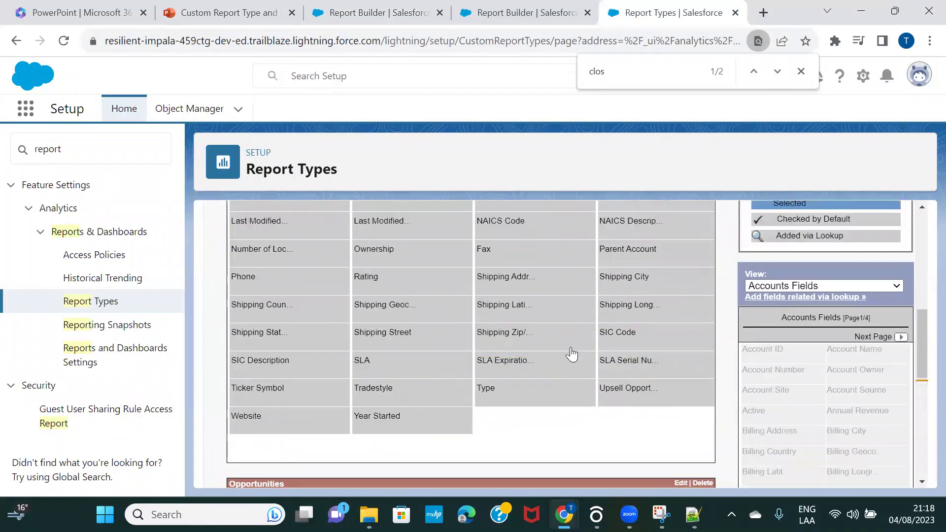
scroll(572, 354, up, 1)
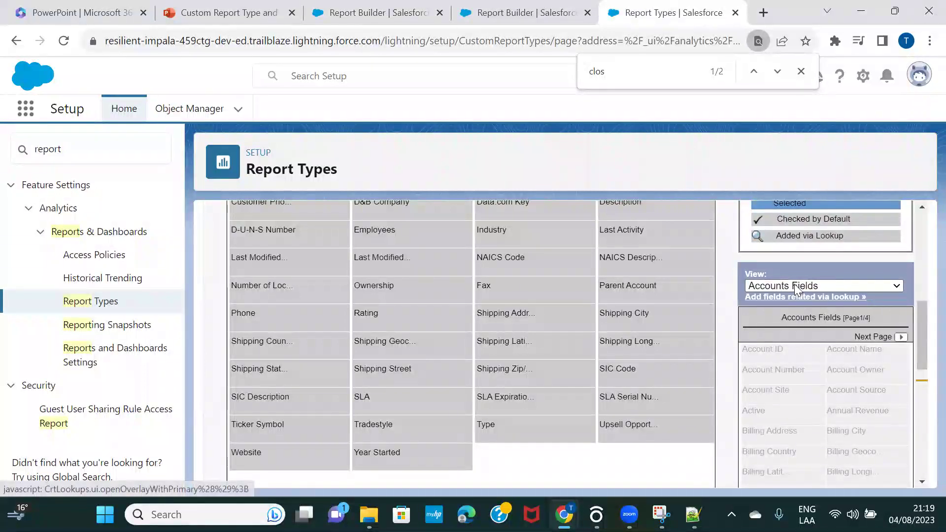
Step: Open Object Manager in a new browser tab and show the Account object's Fields & Relationships
right_click(199, 112)
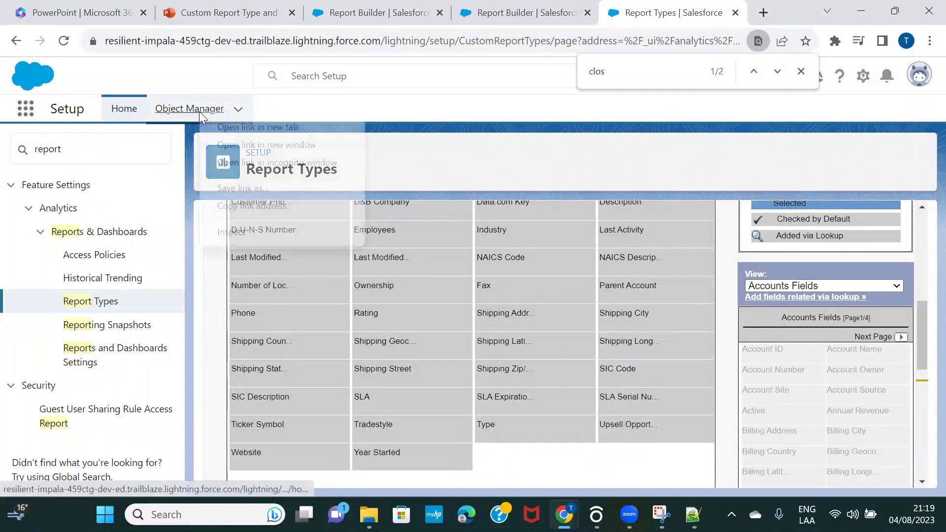
click(218, 129)
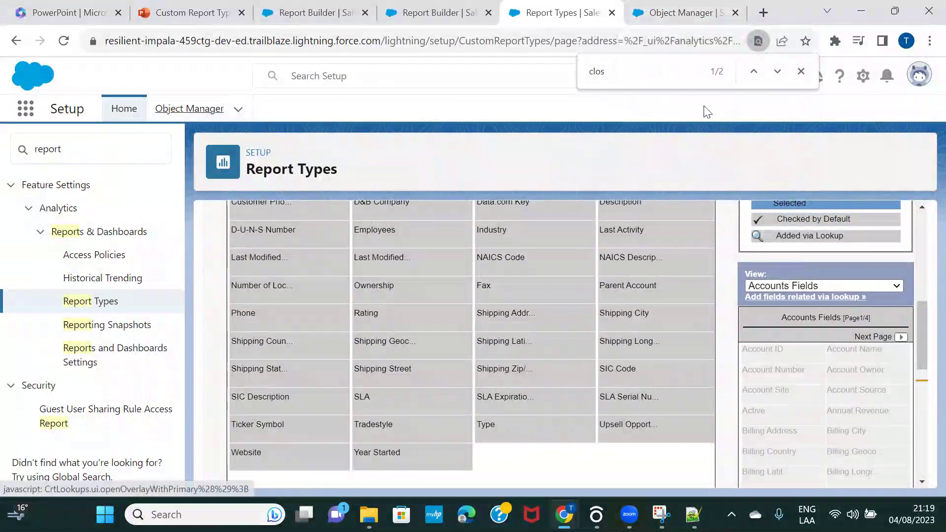
click(683, 18)
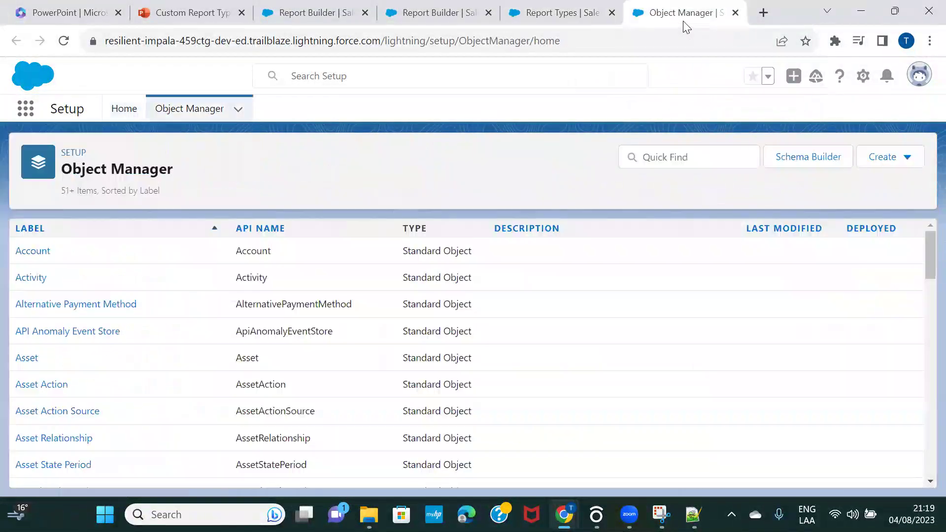
click(43, 253)
click(78, 254)
Step: Search the Account fields for "pare", open the Parent Account field and examine its label, data type and lookup filter
click(531, 223)
text(pare)
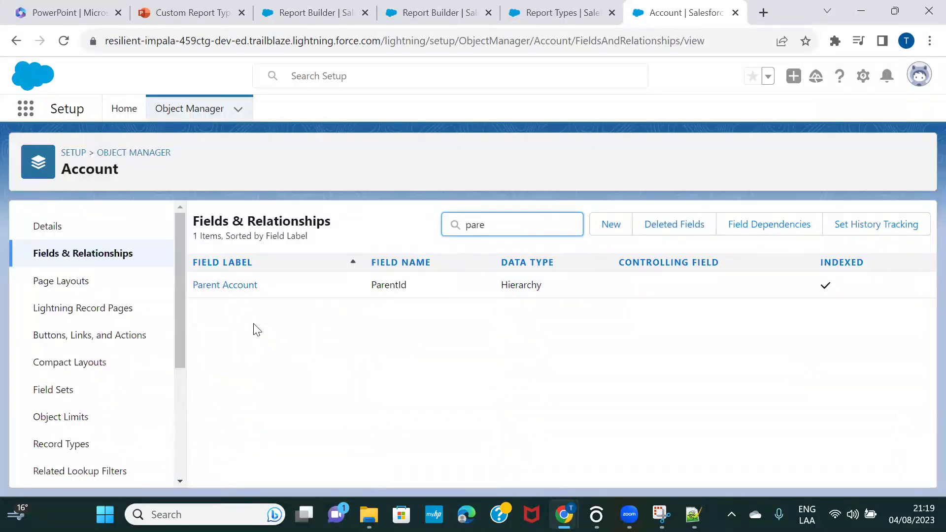
click(211, 290)
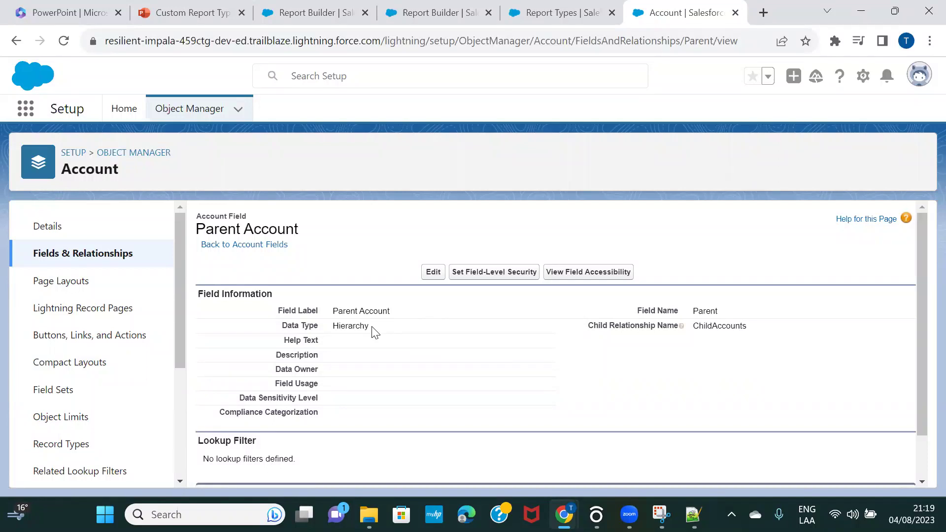
drag(335, 311, 391, 309)
scroll(376, 312, down, 1)
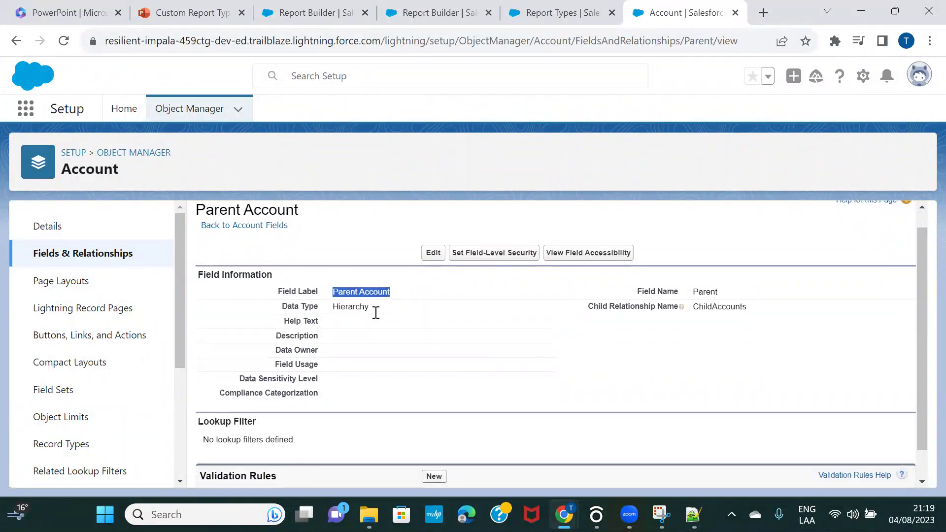
scroll(376, 312, down, 2)
scroll(376, 312, up, 3)
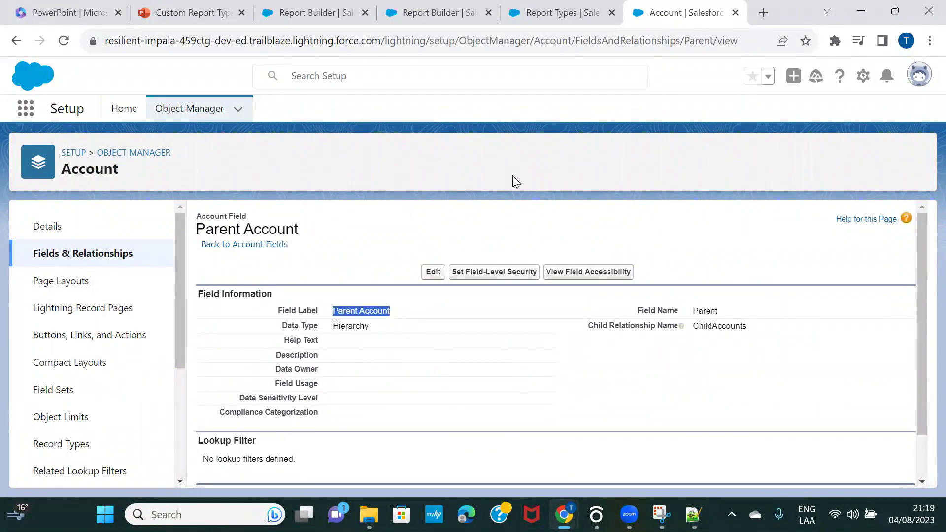
Step: Return to the report type's field layout and view the lookup relationships offered for Opportunities Fields (via lookup), closing the lookup dialog
click(581, 22)
click(838, 288)
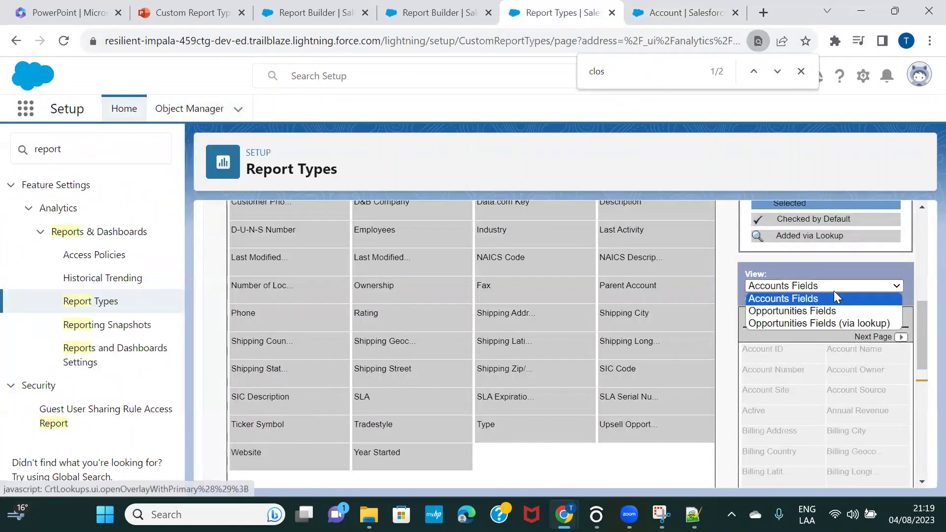
click(821, 323)
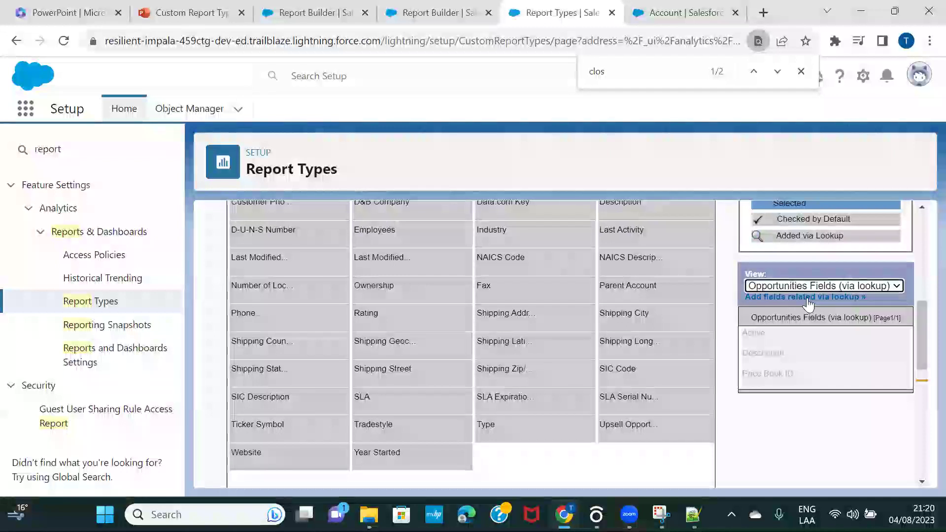
click(806, 297)
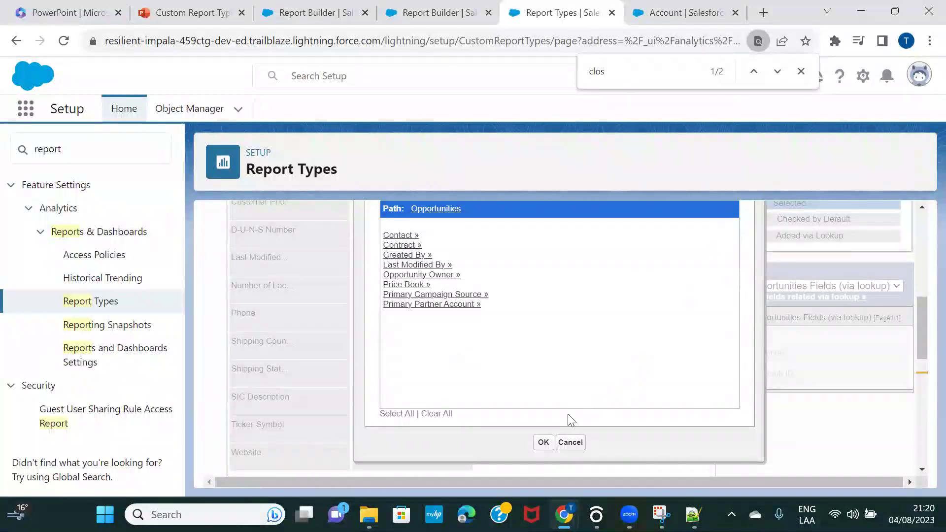
click(542, 443)
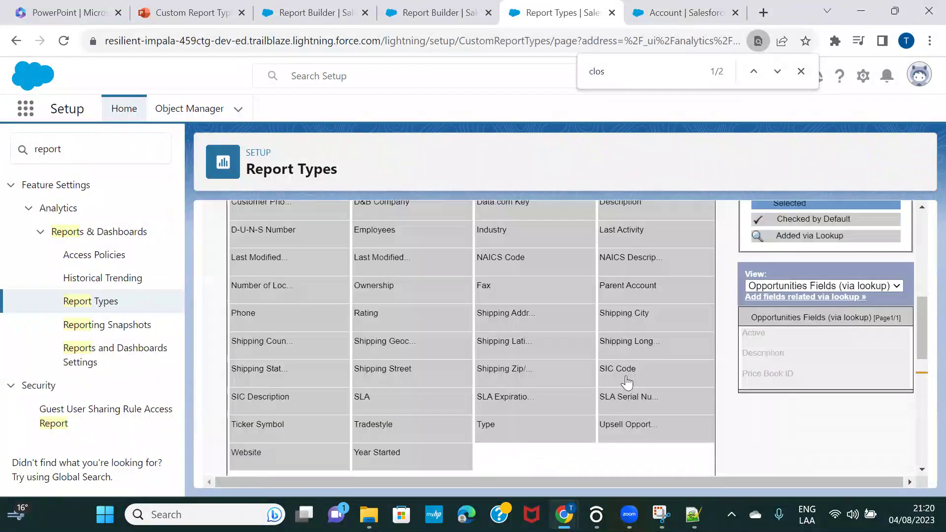
Step: Switch the field view to Accounts Fields and view the lookup relationships offered for Accounts, closing the lookup dialog
click(832, 282)
click(803, 299)
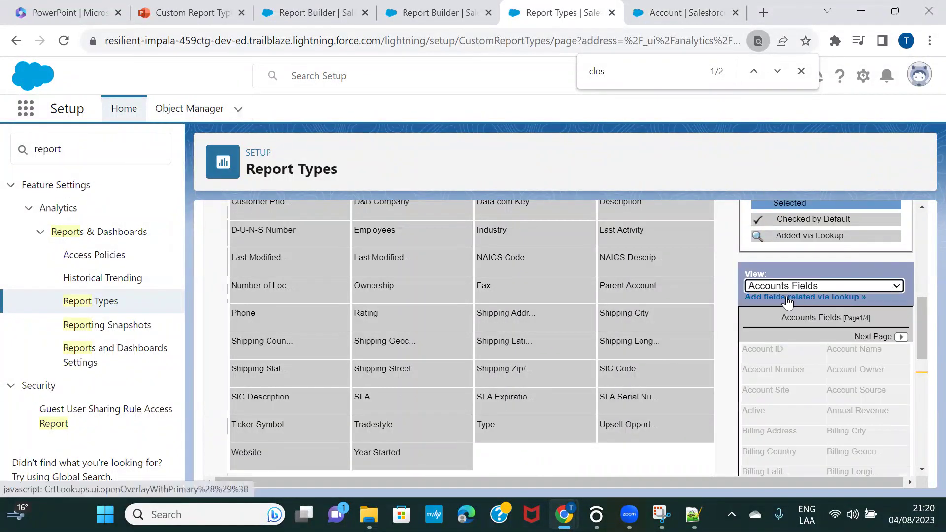
click(792, 297)
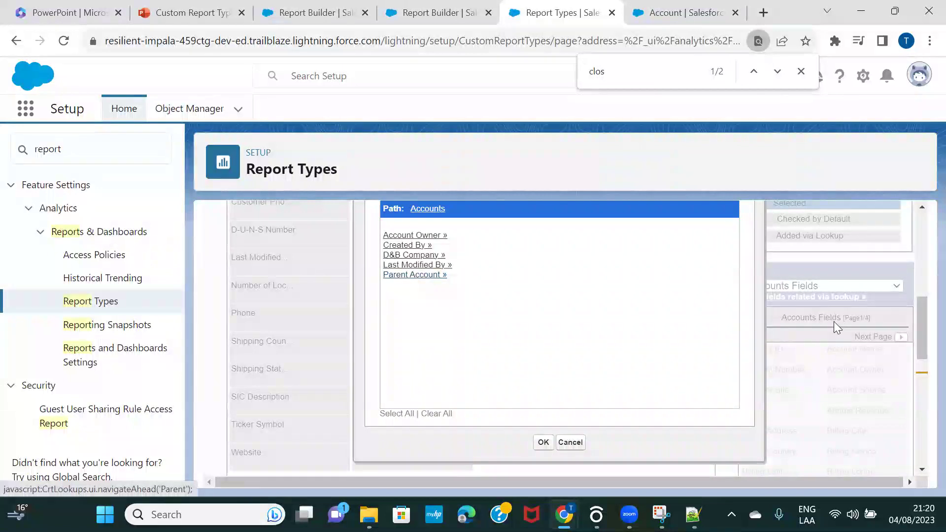
click(544, 443)
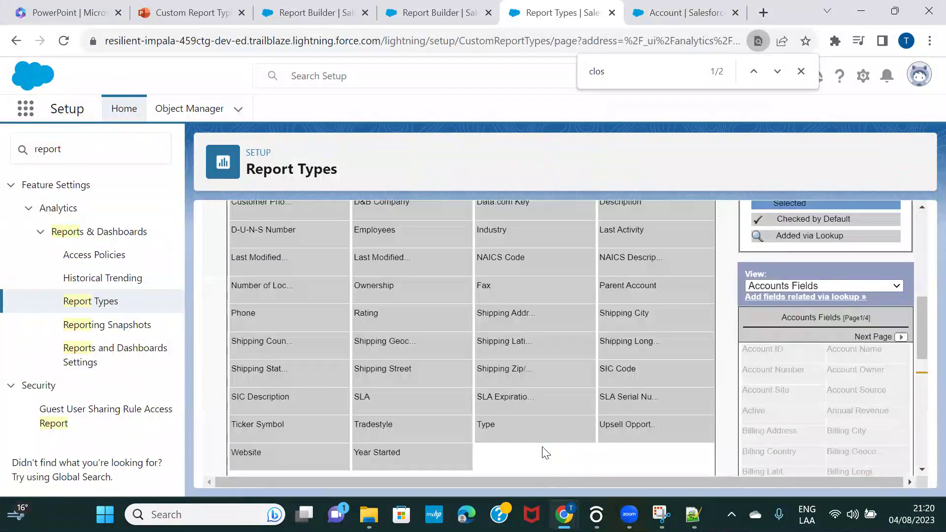
Step: Reopen the lookup fields for Accounts Fields and show the fields available through the Parent Account lookup
click(836, 286)
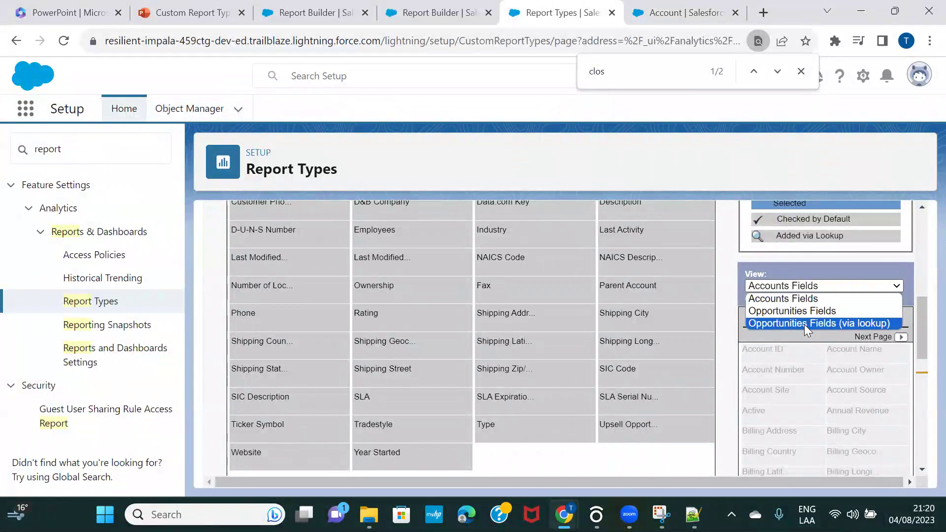
click(799, 300)
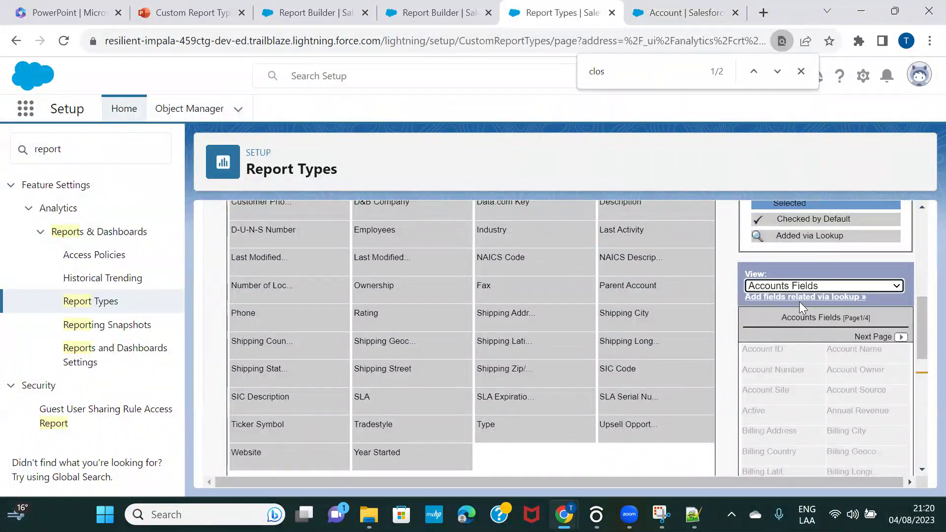
click(764, 297)
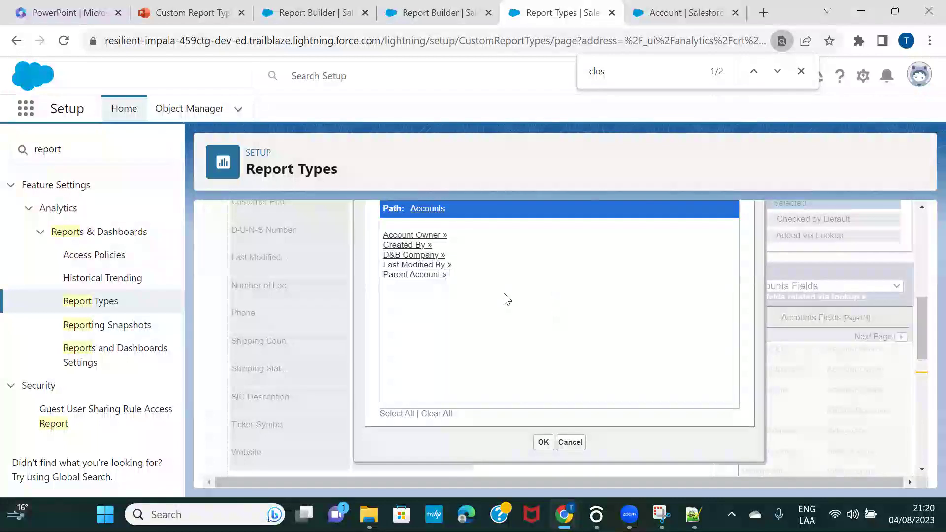
click(414, 275)
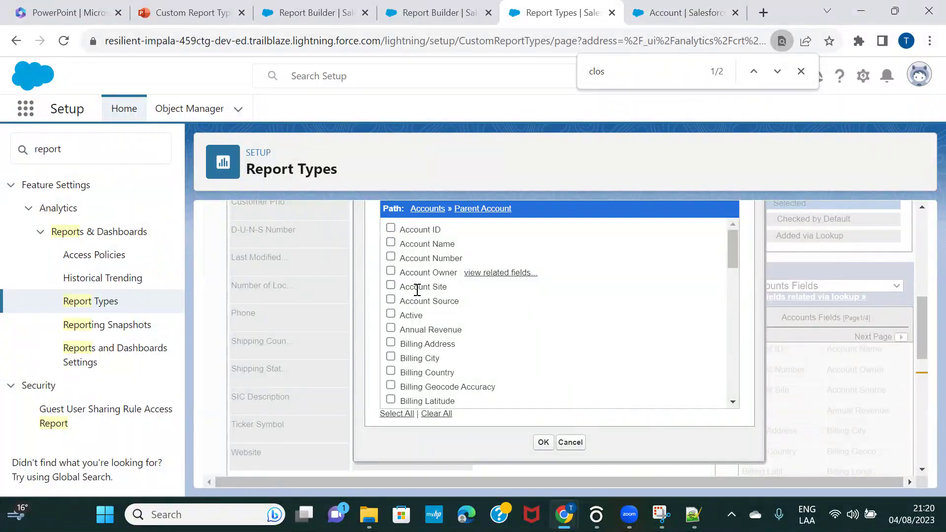
Step: Close the Parent Account lookup fields with OK and look over the Accounts columns offered in the New Account with Opportunities report
scroll(417, 289, down, 1)
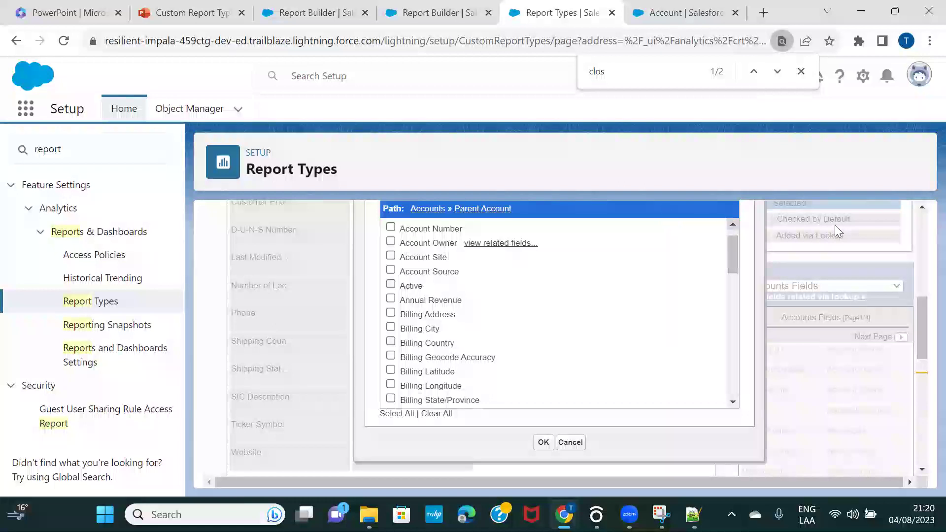
click(544, 445)
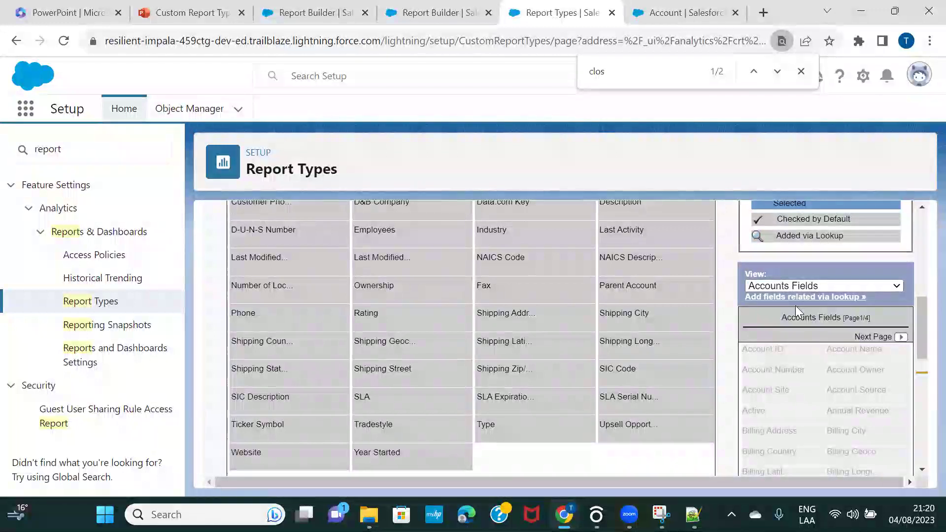
click(284, 22)
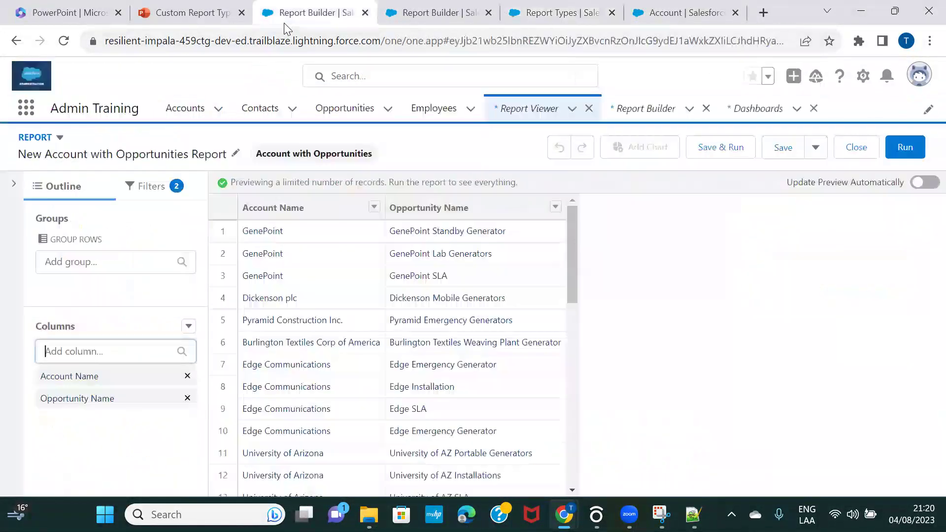
click(109, 348)
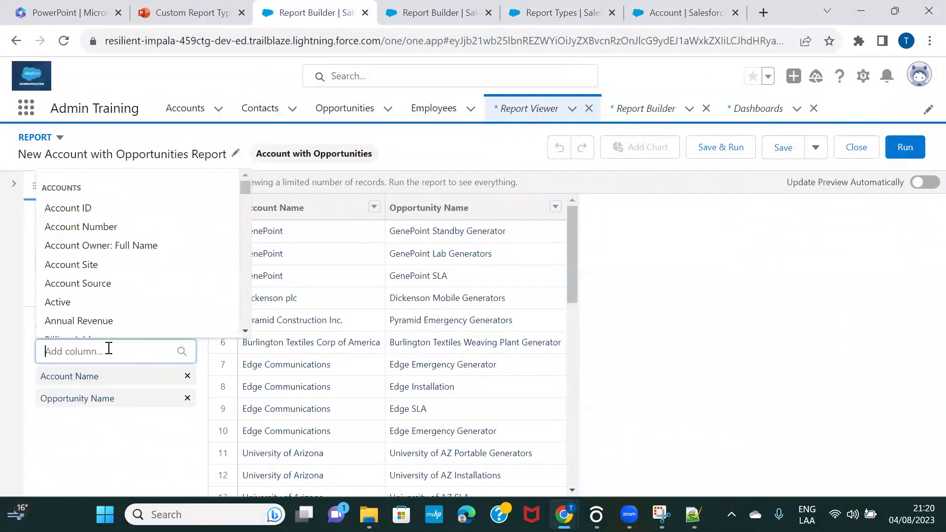
scroll(150, 268, down, 1)
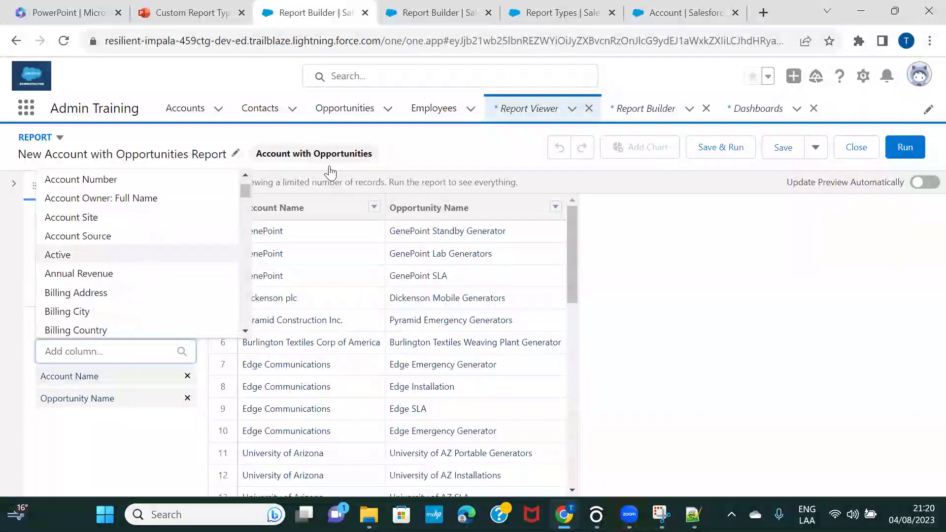
Step: Return to the report type's field layout, switch the view to Opportunities Fields and show the fields available through the Price Book lookup
click(663, 20)
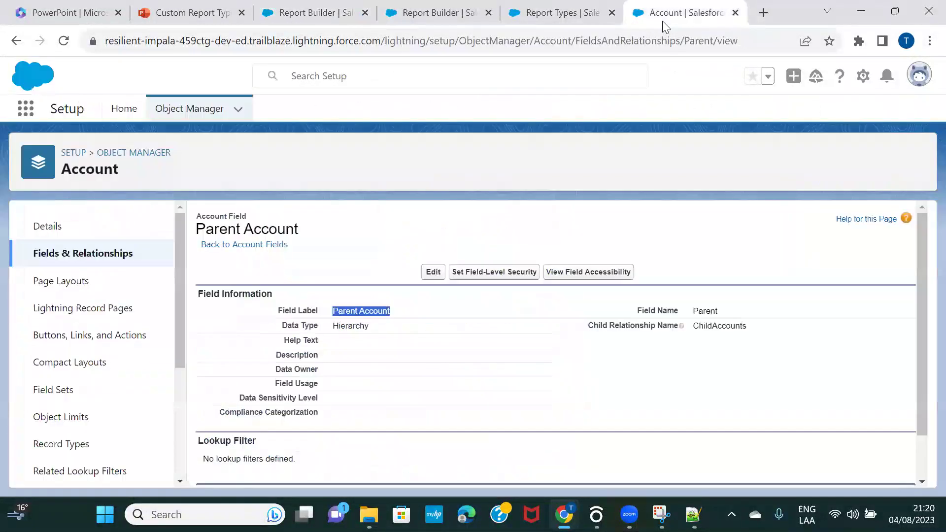
click(585, 23)
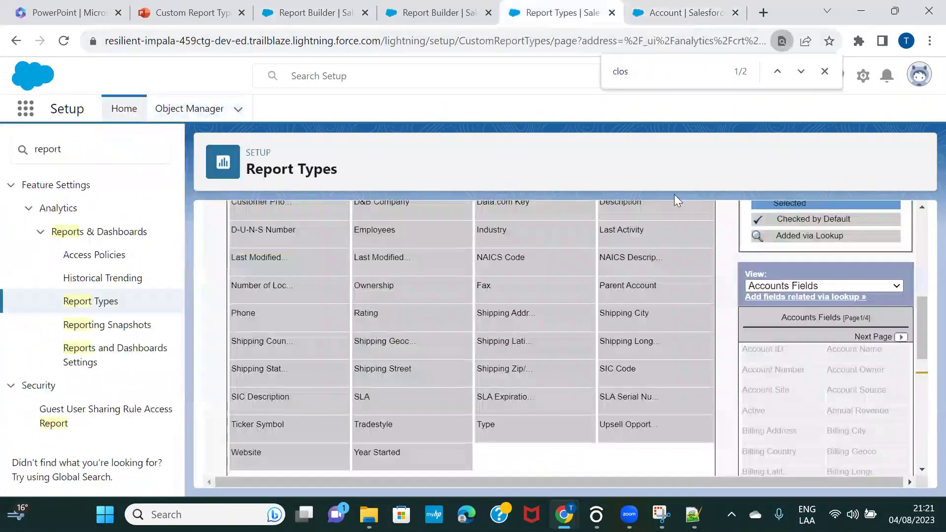
click(791, 286)
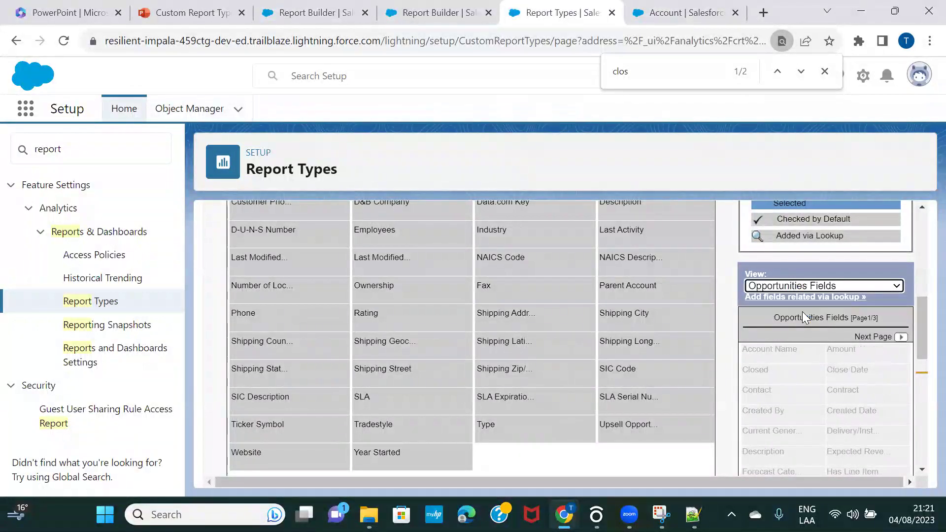
click(798, 298)
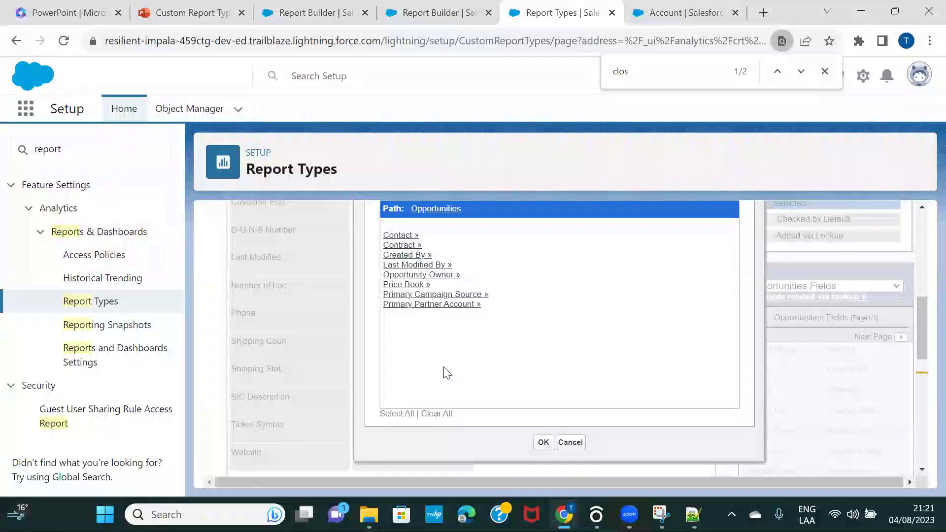
click(406, 285)
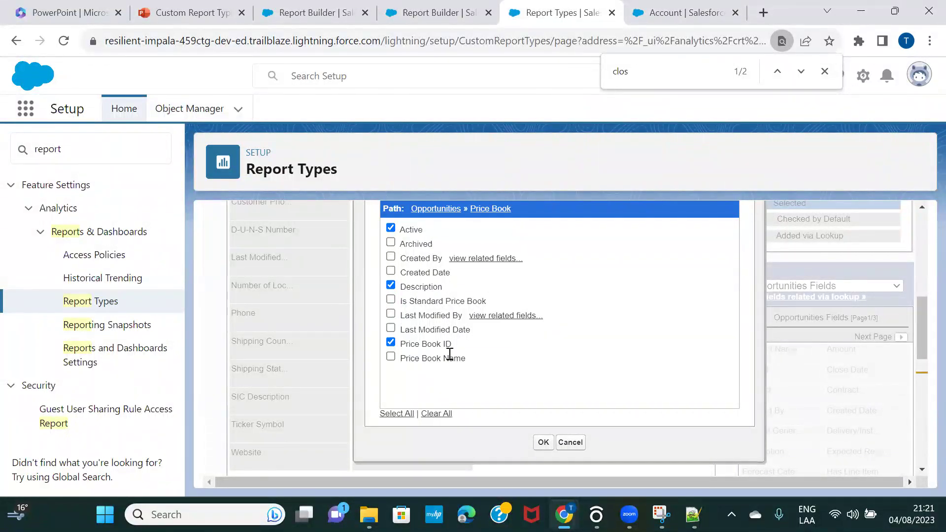
Step: In the New Account with Opportunities report, look through the available columns for the Price Book lookup fields under Opportunities
click(311, 12)
click(131, 357)
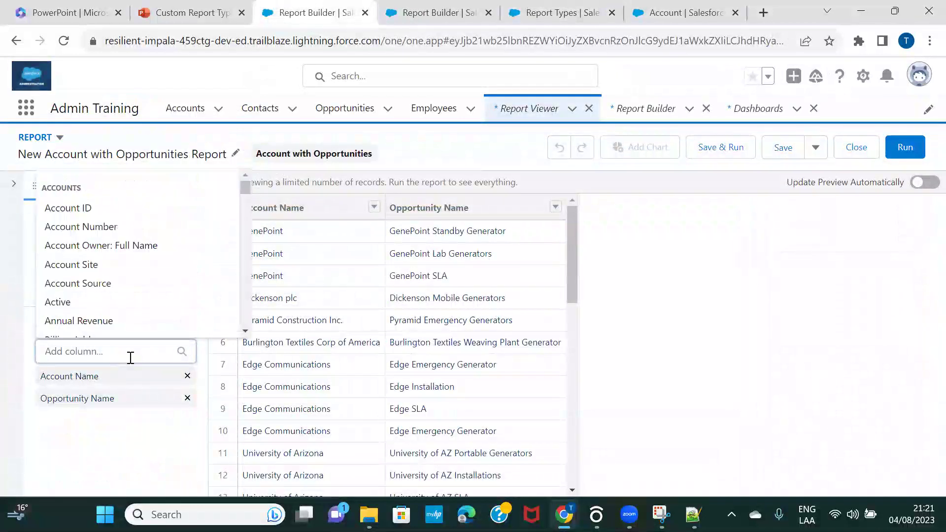
scroll(149, 263, down, 5)
scroll(150, 265, down, 9)
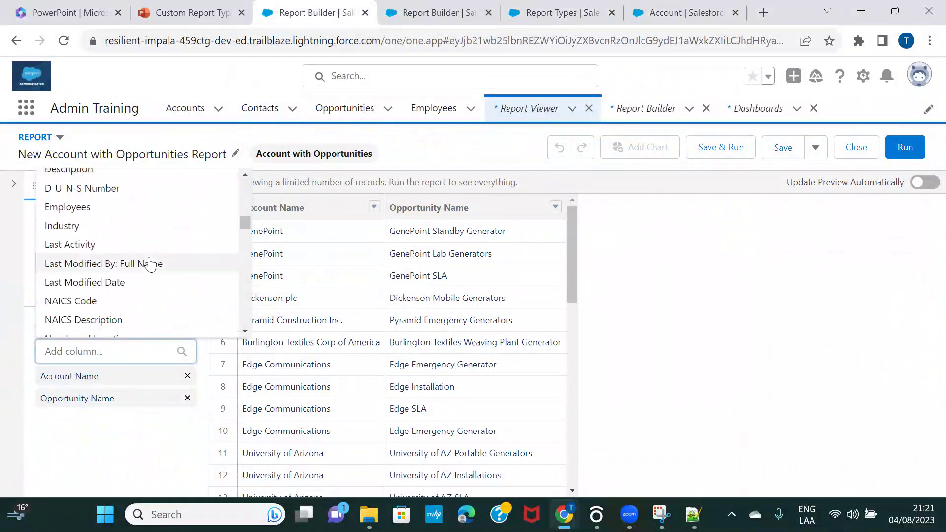
scroll(150, 265, down, 8)
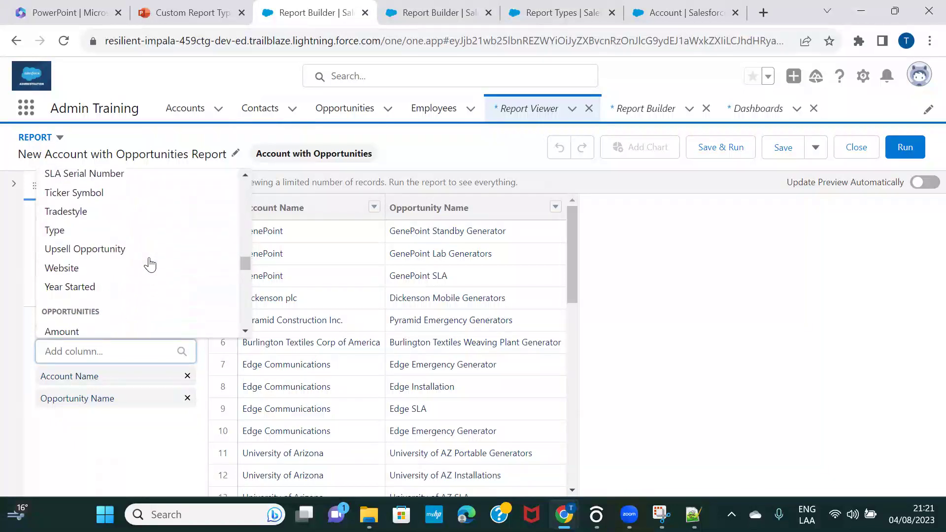
scroll(150, 265, down, 5)
scroll(150, 265, down, 5)
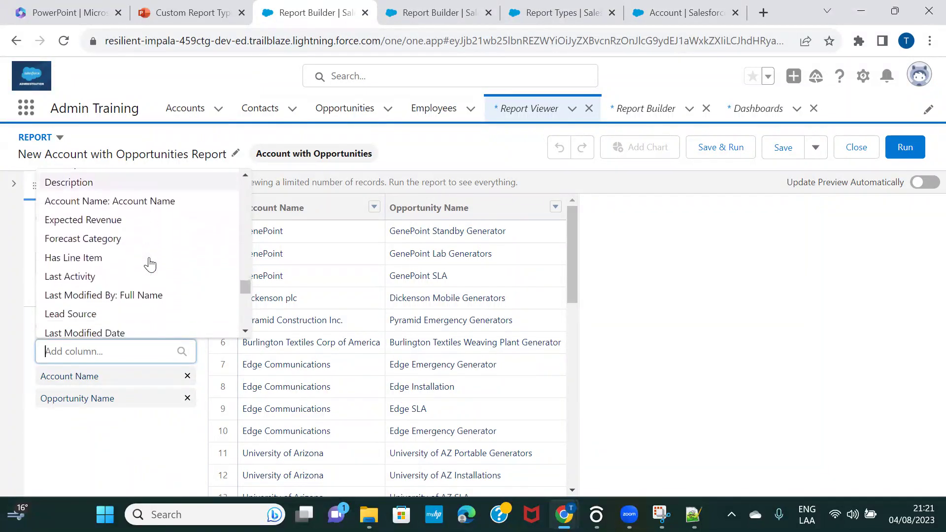
scroll(150, 265, down, 3)
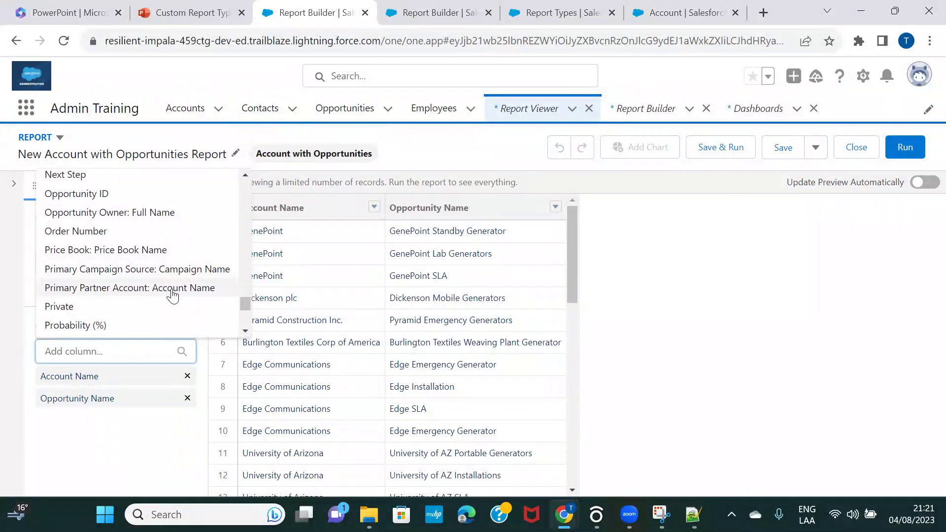
scroll(172, 295, down, 1)
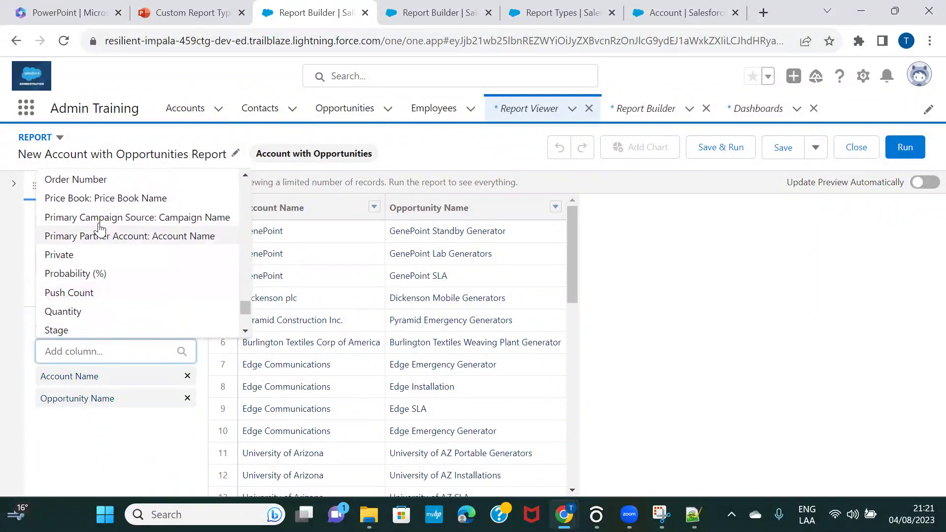
scroll(174, 266, down, 1)
scroll(174, 269, down, 2)
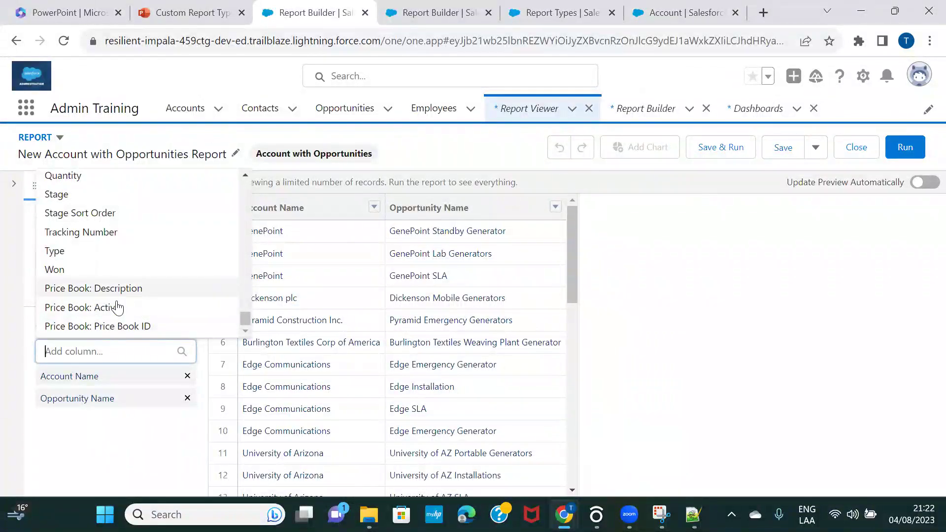
Step: Deselect Description and Price Book ID in the report type's Price Book lookup fields, keeping Active, and save the layout
click(658, 20)
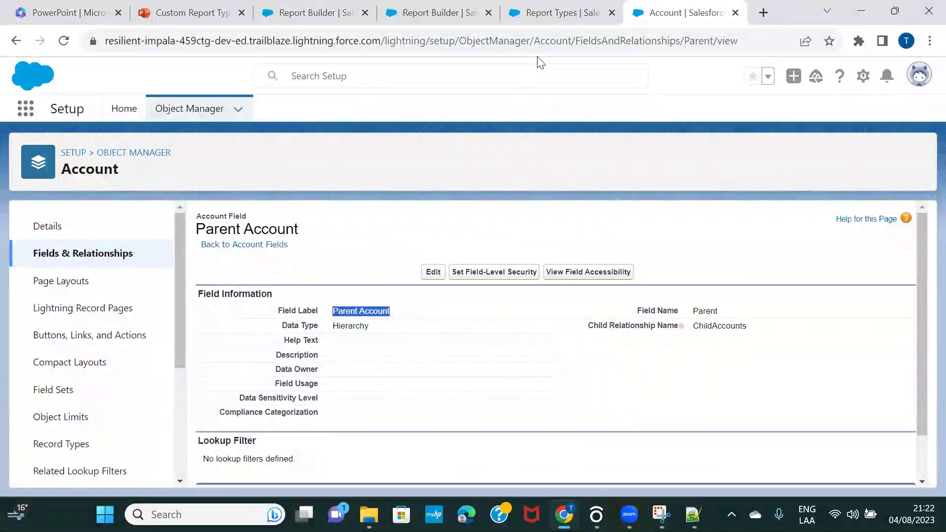
click(545, 20)
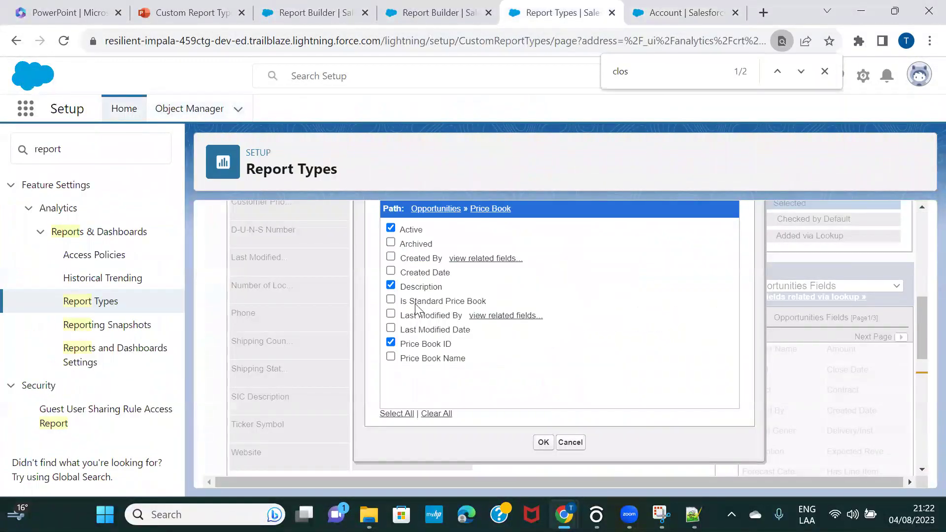
click(391, 286)
click(543, 442)
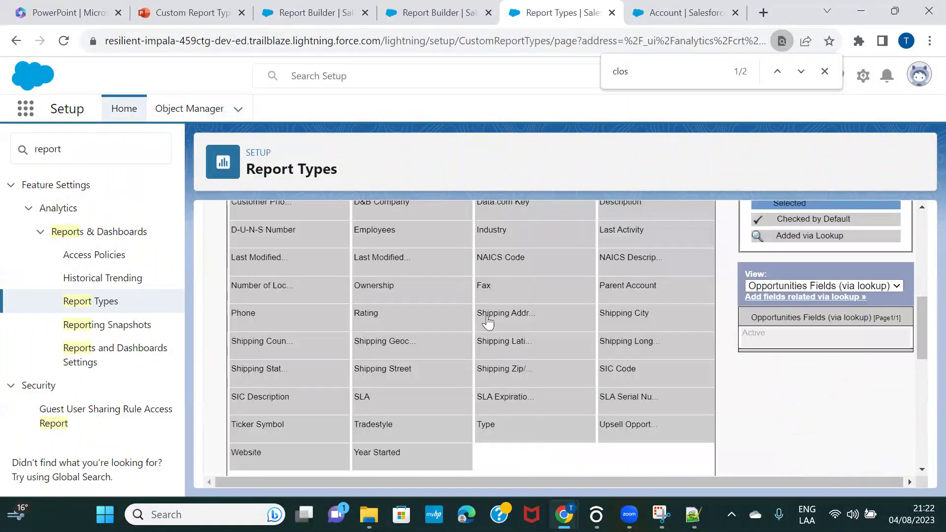
scroll(463, 325, up, 5)
click(438, 344)
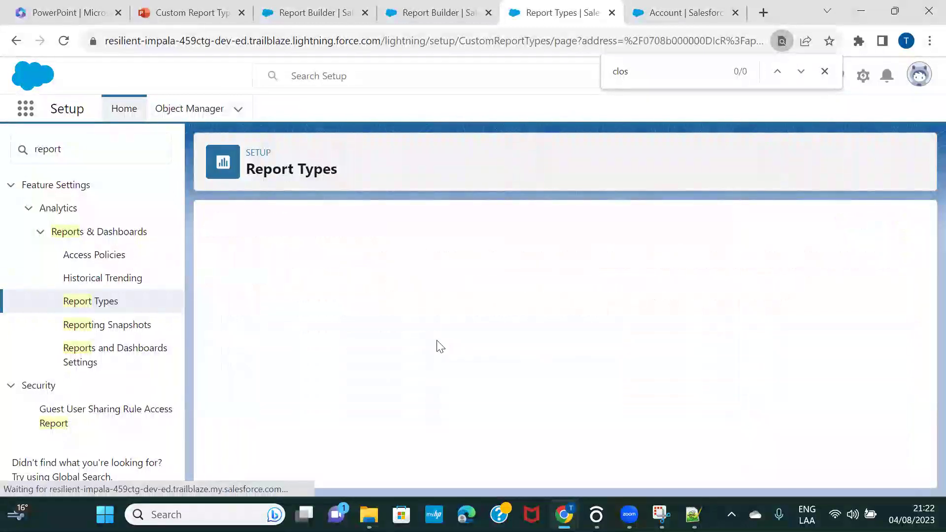
Step: Reload the report builder and start a new report from the Account with Opportunities report type, found by searching "account"
click(301, 21)
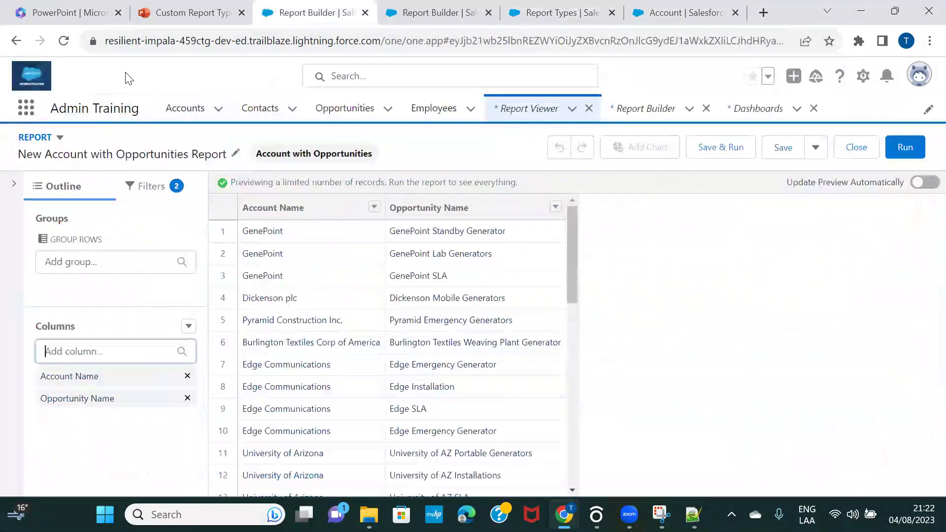
click(63, 42)
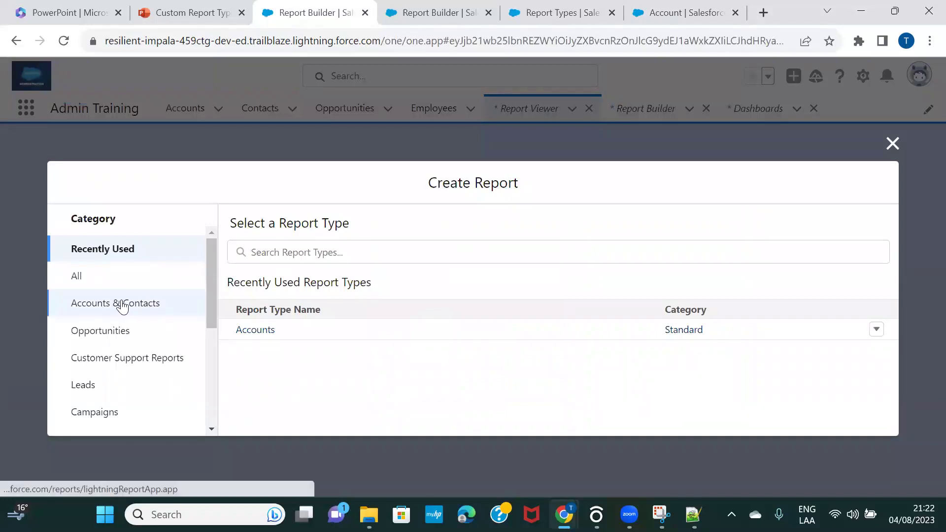
click(123, 307)
click(324, 253)
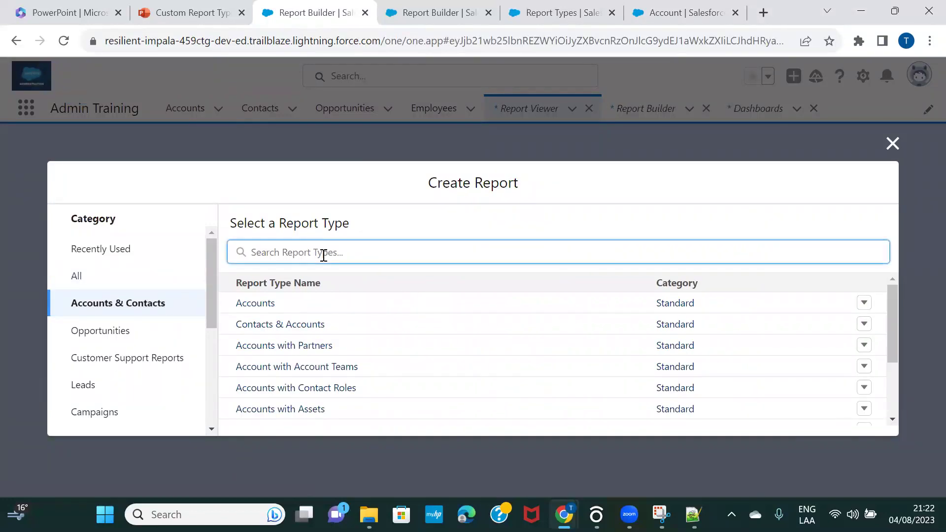
text(accoun)
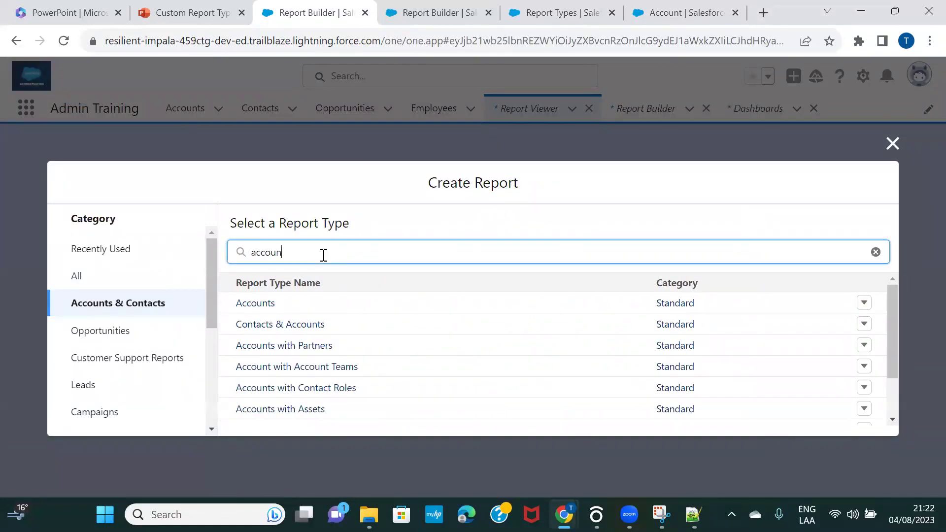
text(t)
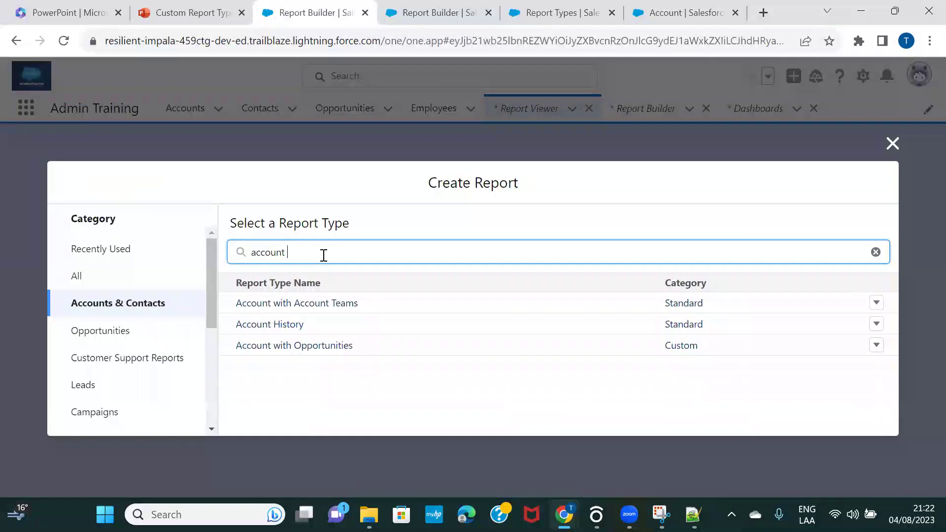
click(312, 346)
click(717, 307)
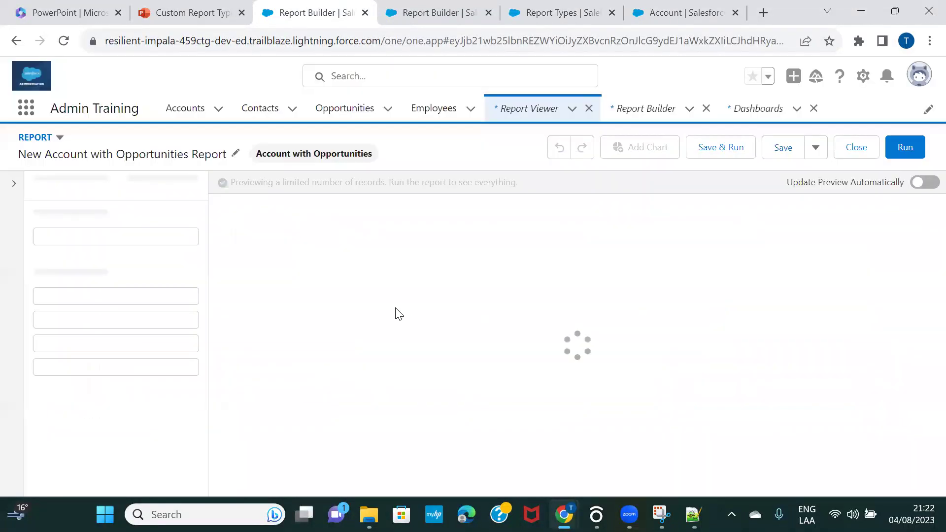
Step: Look through the new report's available columns for Price Book fields, close the list and return to the recent reports
click(59, 347)
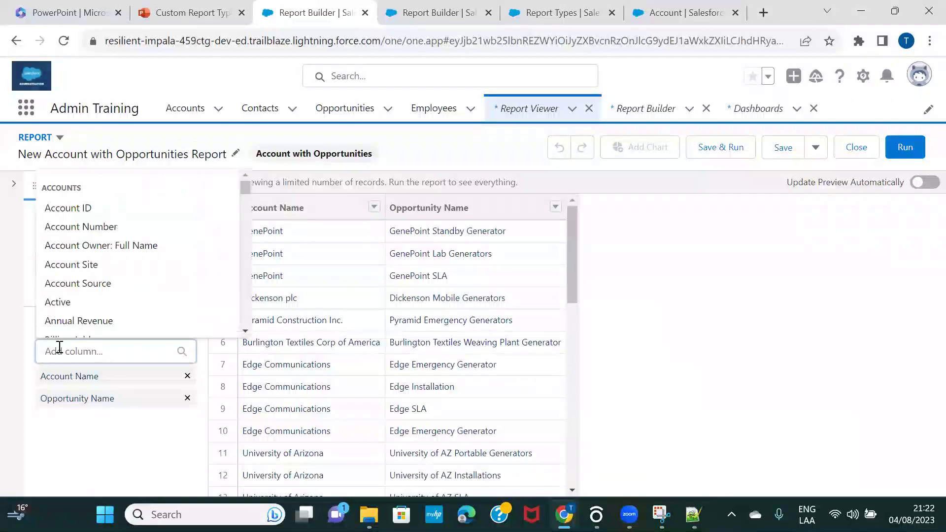
scroll(146, 285, down, 3)
scroll(146, 285, down, 15)
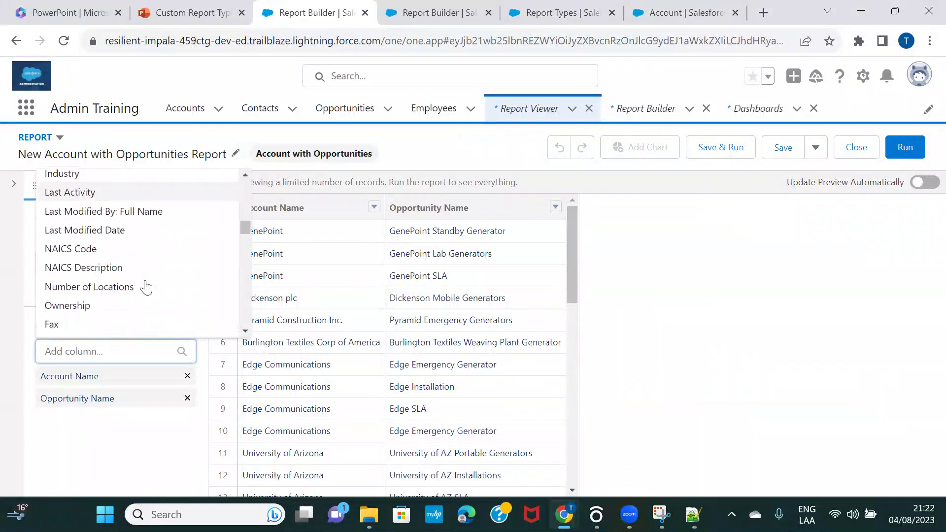
scroll(146, 286, down, 12)
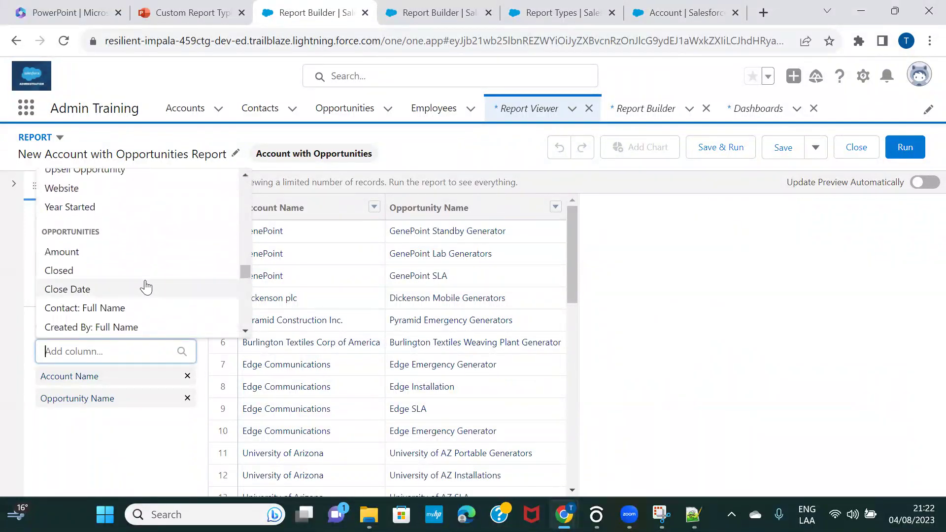
scroll(146, 286, down, 4)
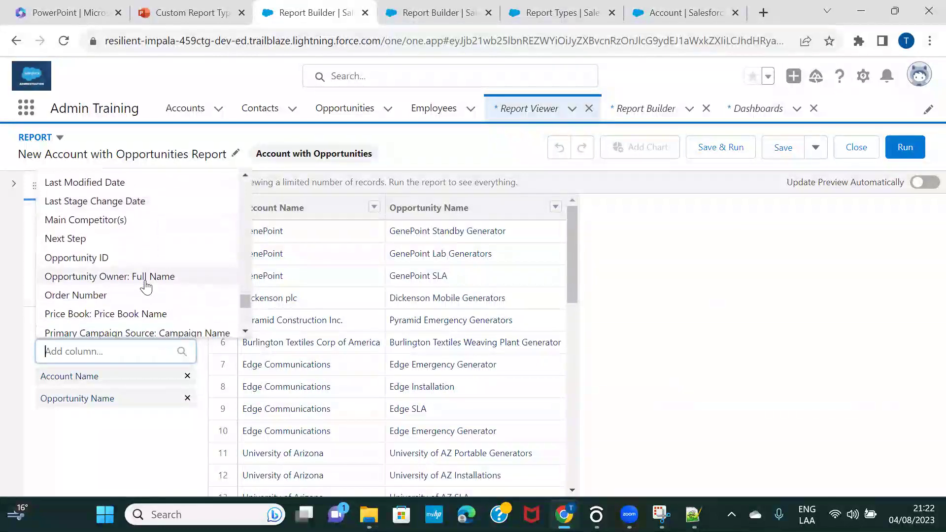
scroll(146, 286, down, 3)
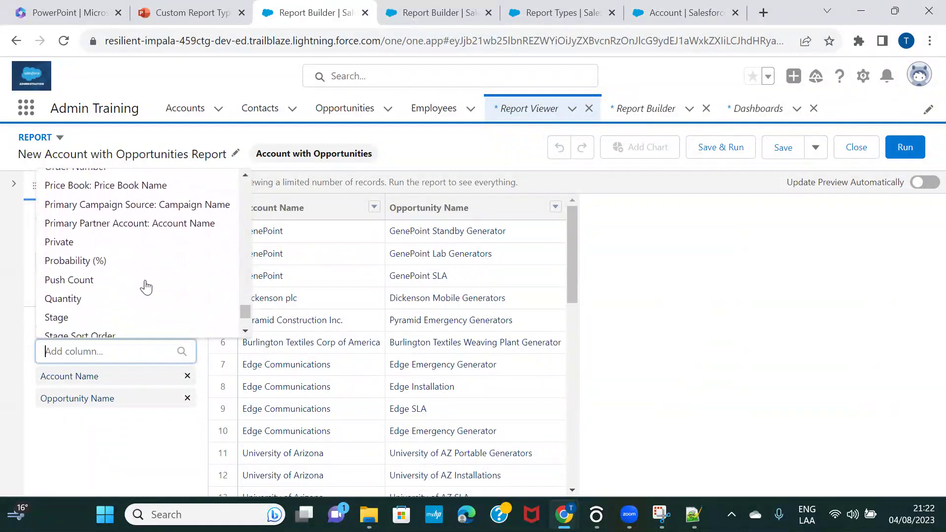
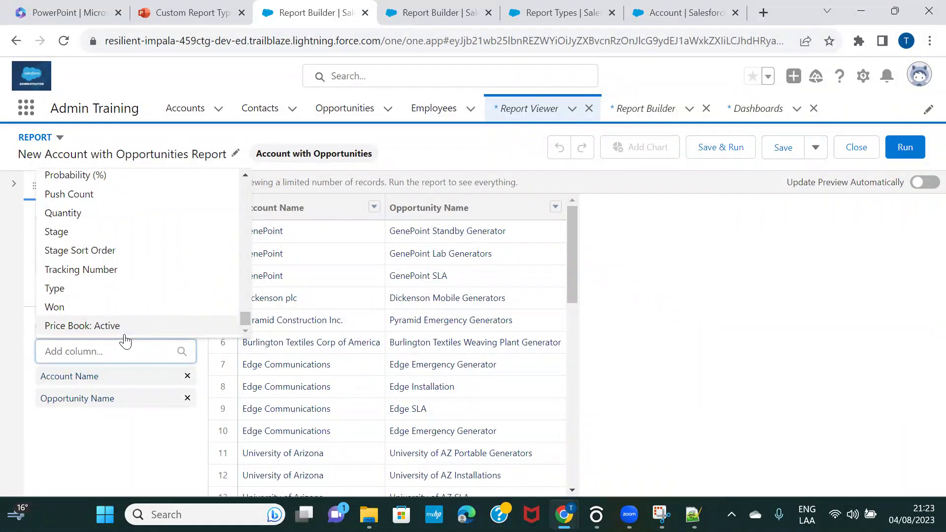
click(684, 411)
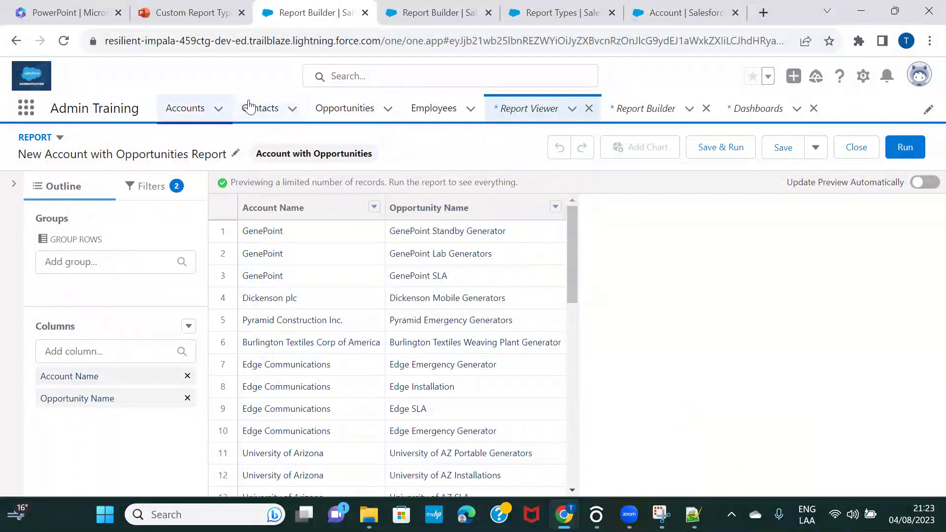
click(513, 114)
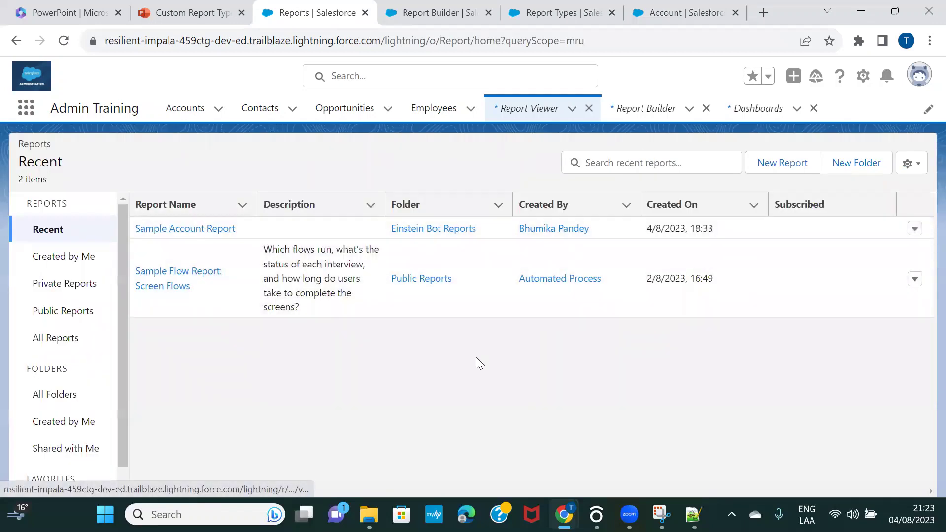
Step: Start a new report from the recently used standard Accounts report type
click(776, 164)
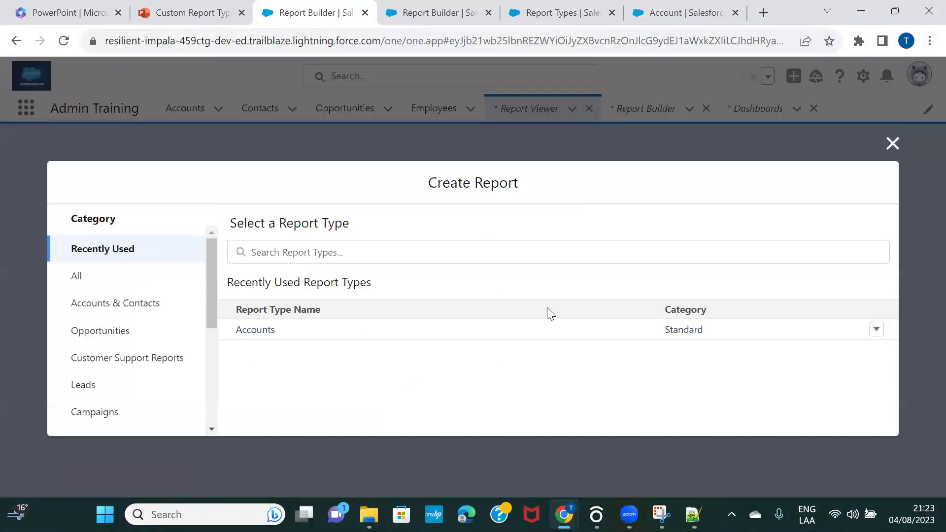
click(249, 331)
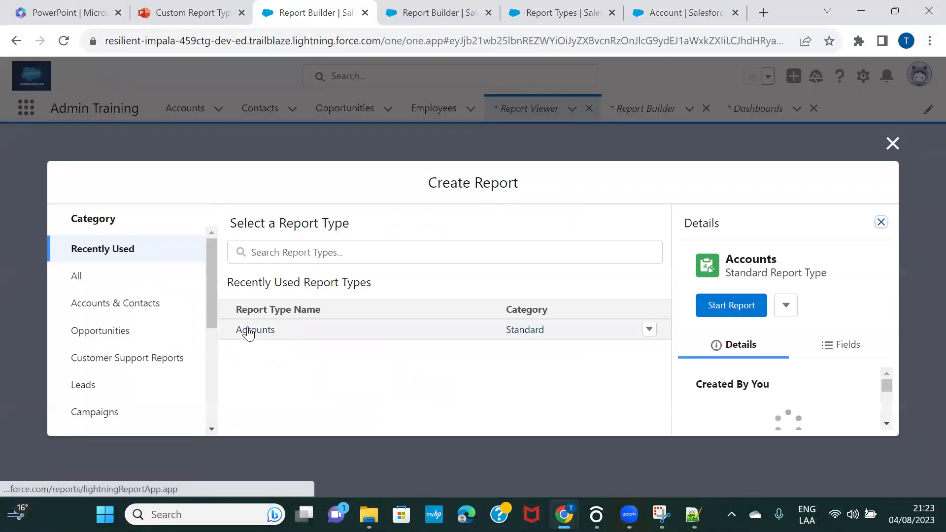
click(712, 306)
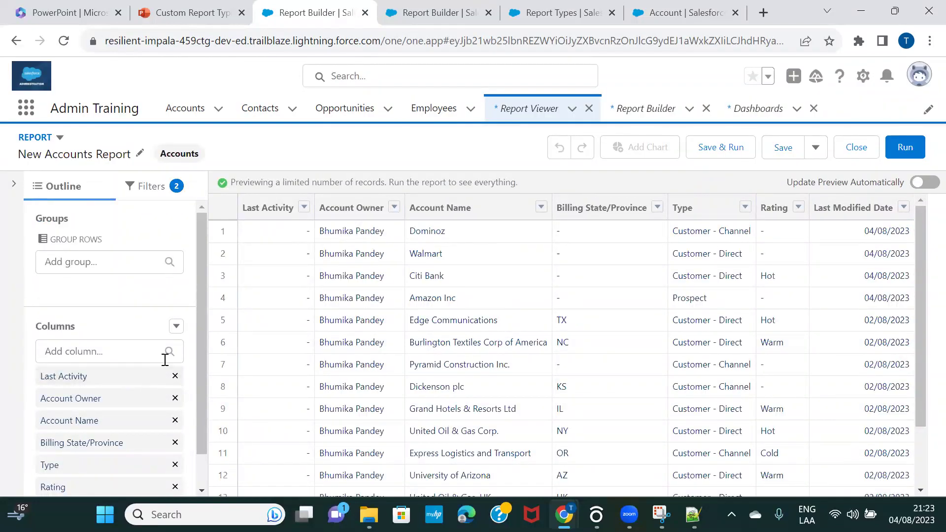
Step: Remove the Last Activity and Account Owner columns from the Accounts report and add the Annual Revenue column
click(175, 376)
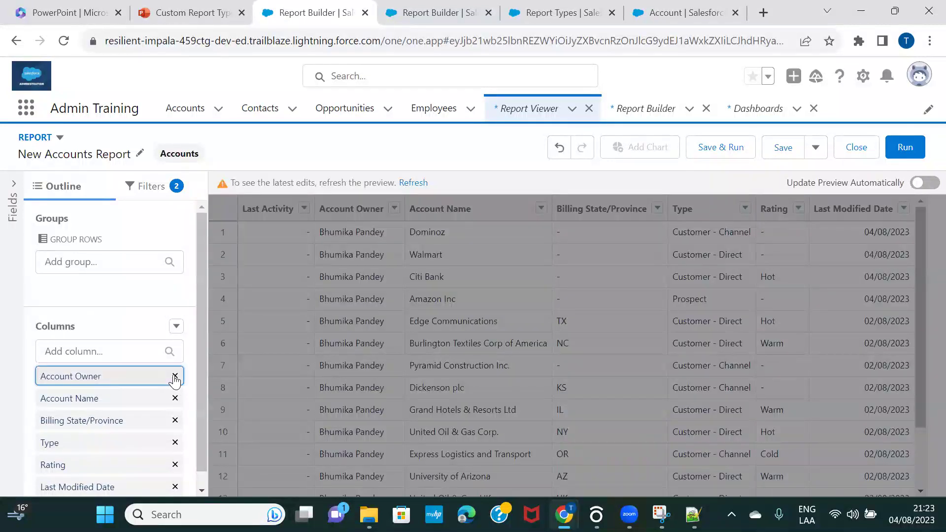
click(175, 376)
click(106, 353)
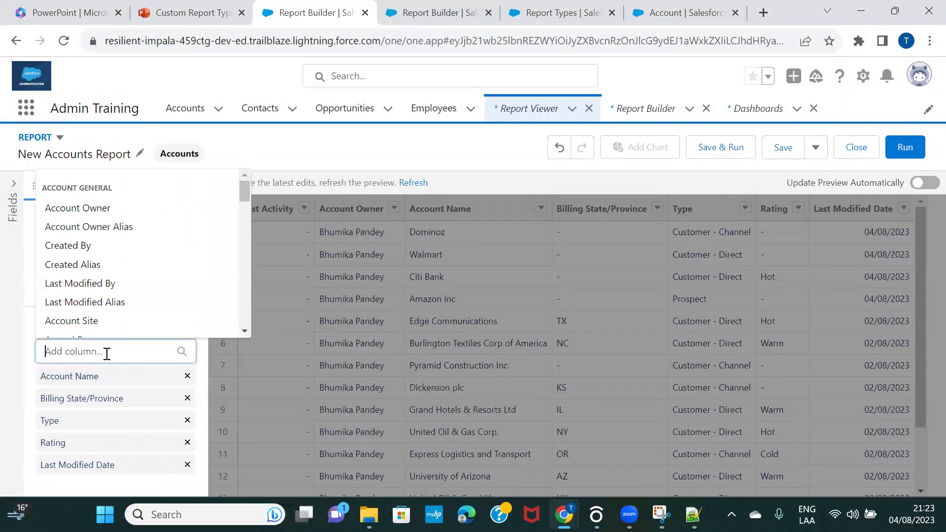
scroll(105, 271, down, 3)
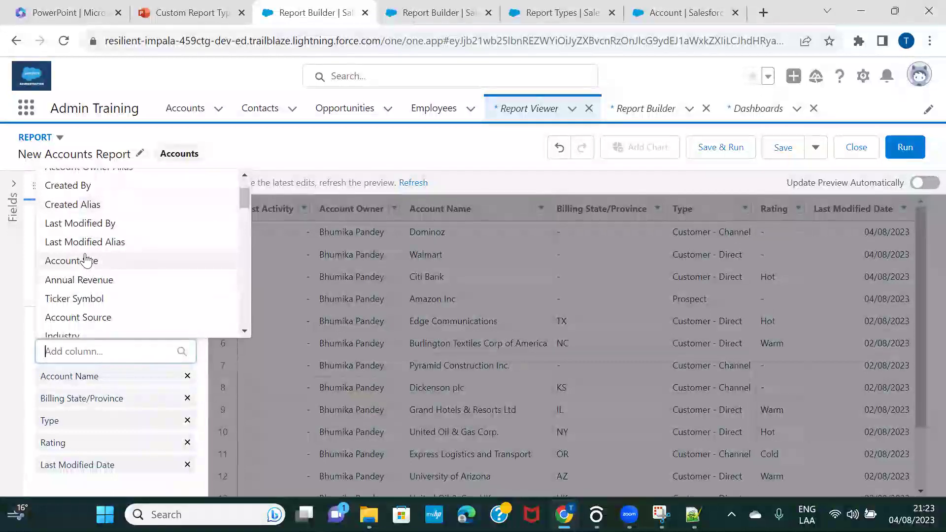
click(83, 280)
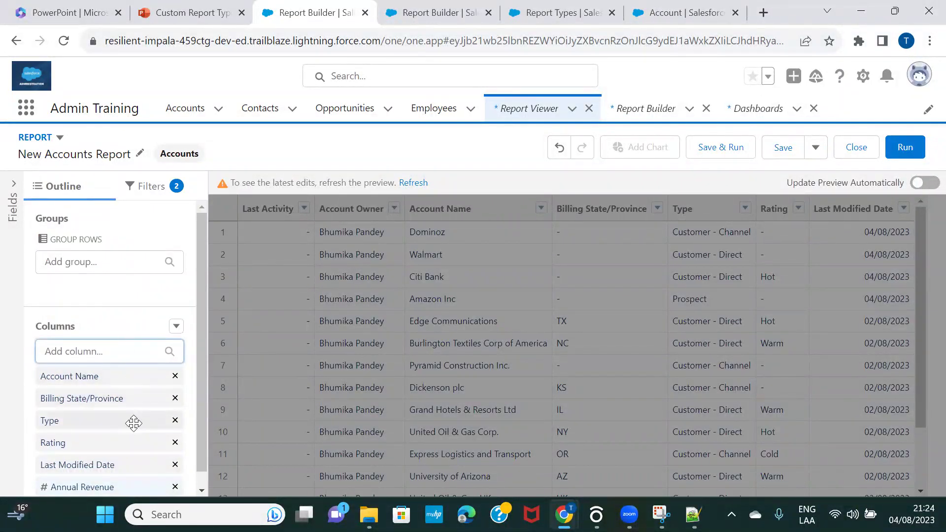
Step: Set the report's Show Me filter to All accounts and apply it
click(152, 193)
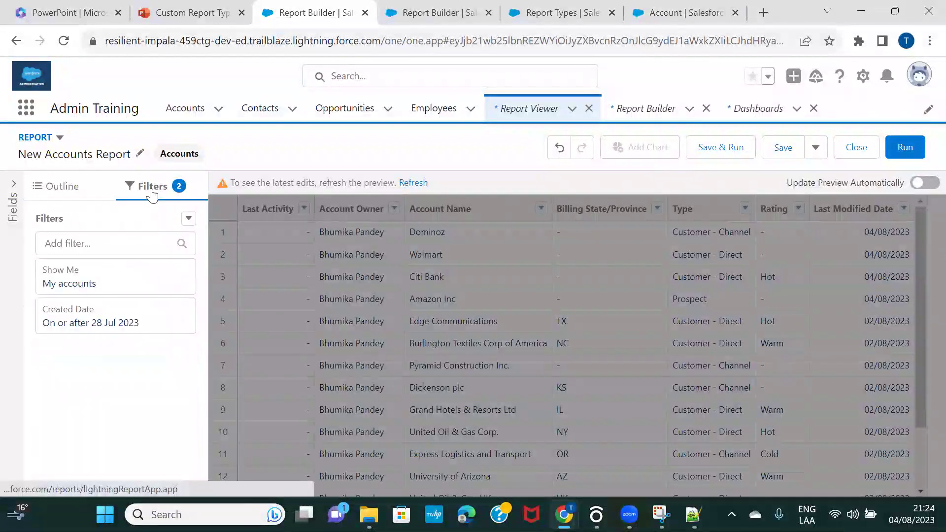
click(123, 281)
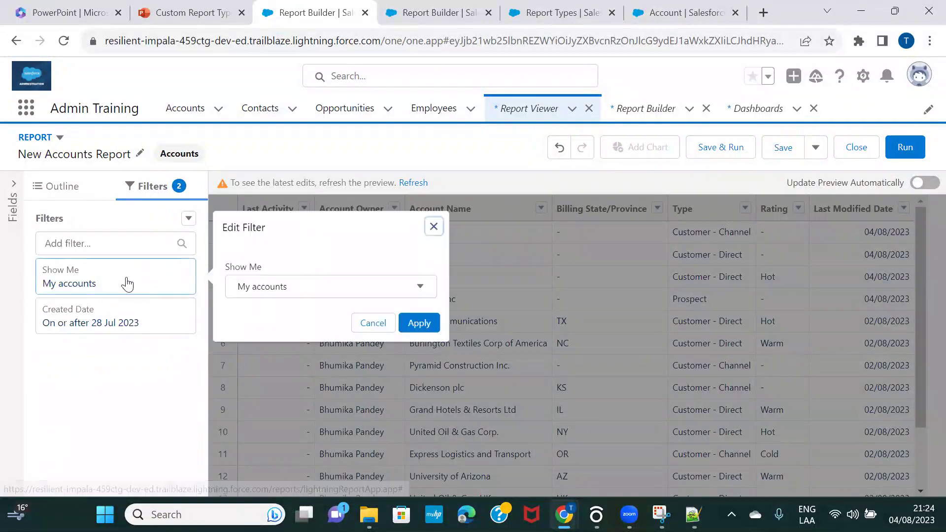
click(307, 287)
click(292, 366)
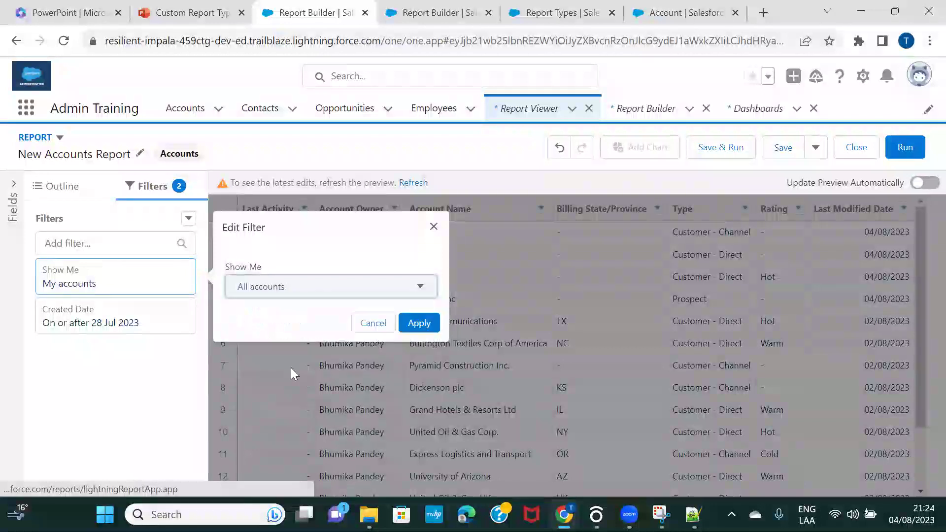
click(418, 324)
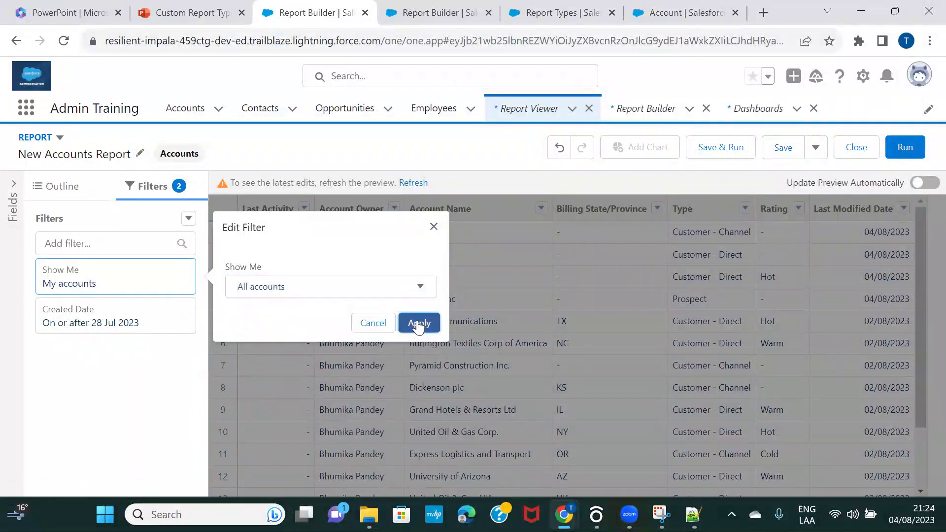
Step: Set the Created Date filter's range to All Time and apply it
click(134, 325)
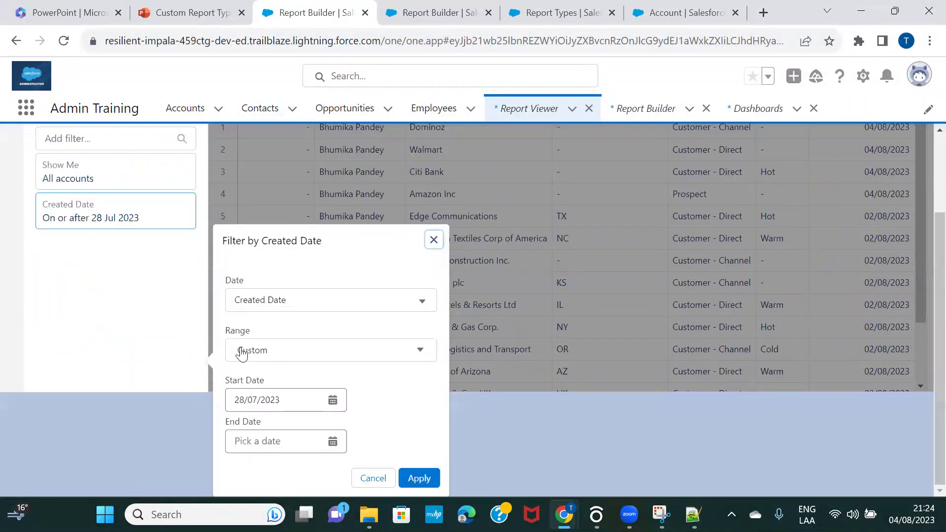
click(288, 348)
click(273, 380)
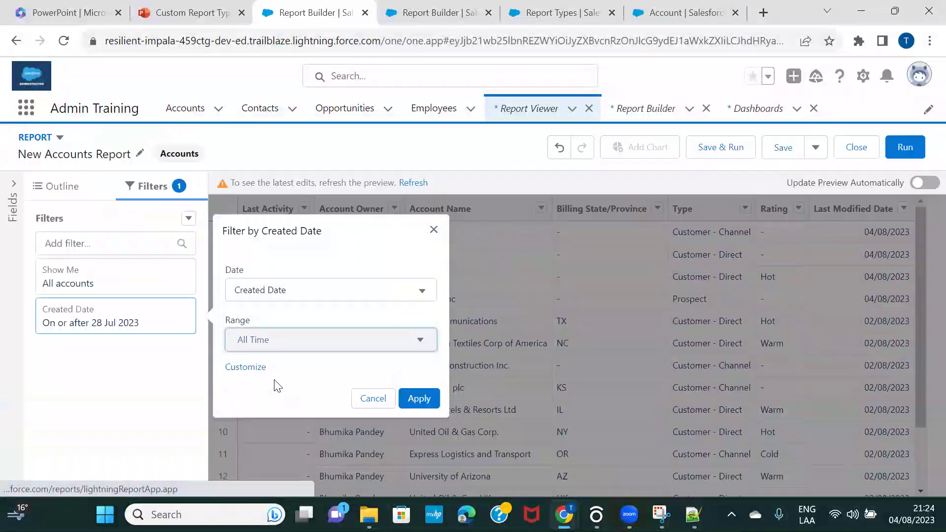
click(420, 398)
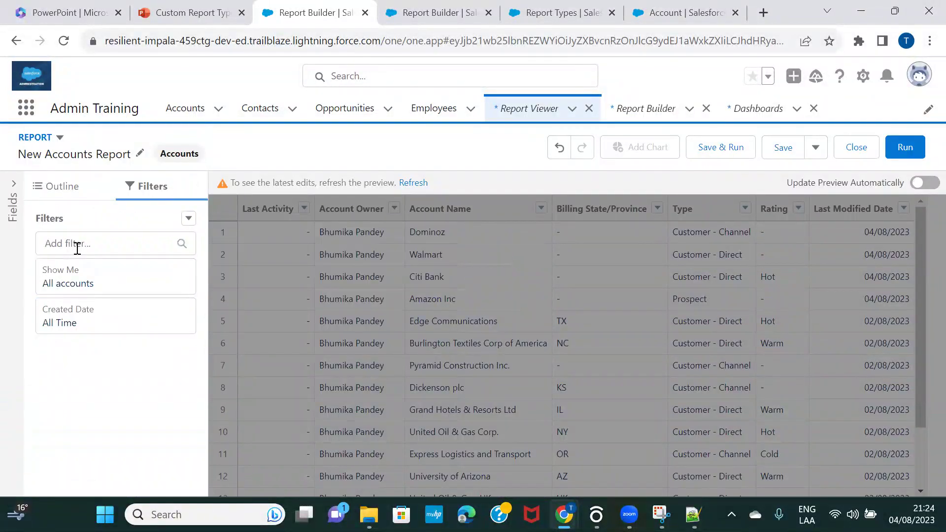
Step: Add a filter for Rating equals Warm, found by searching "rat", and refresh the report preview
click(91, 252)
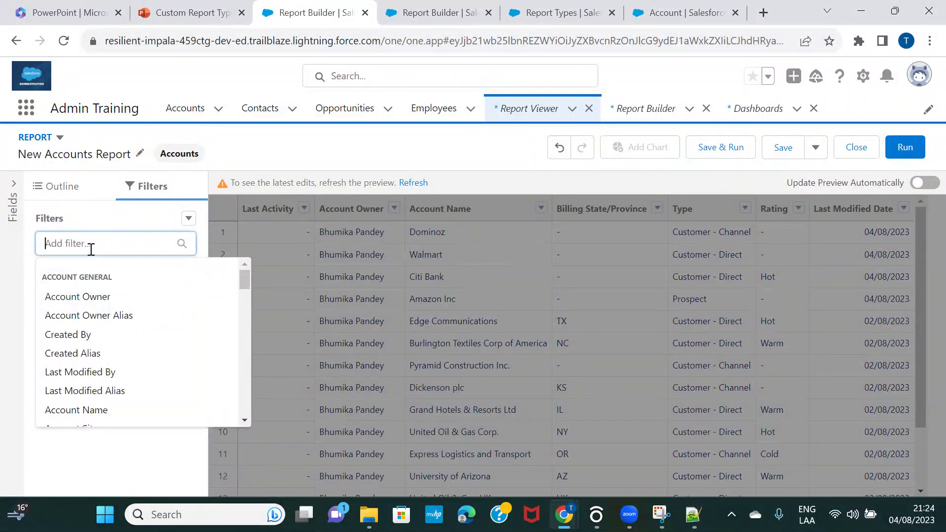
scroll(123, 372, down, 1)
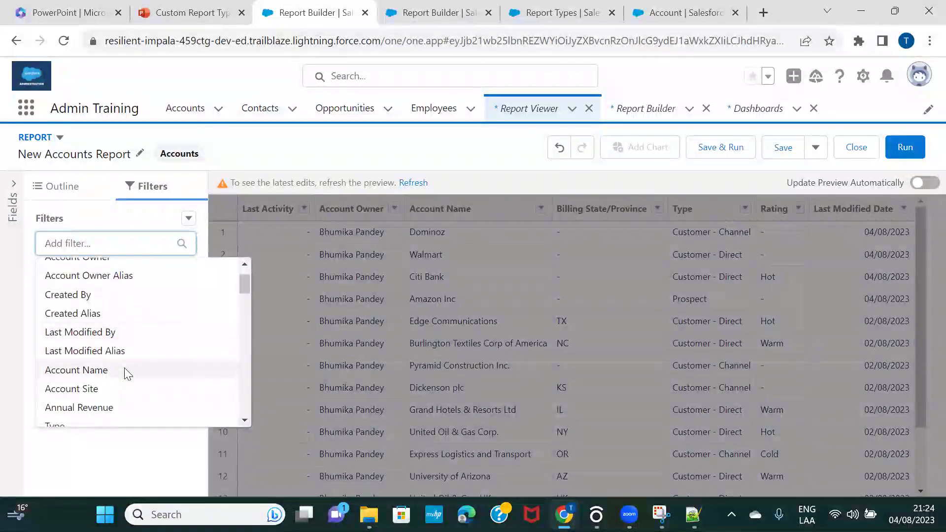
text(rat)
click(96, 305)
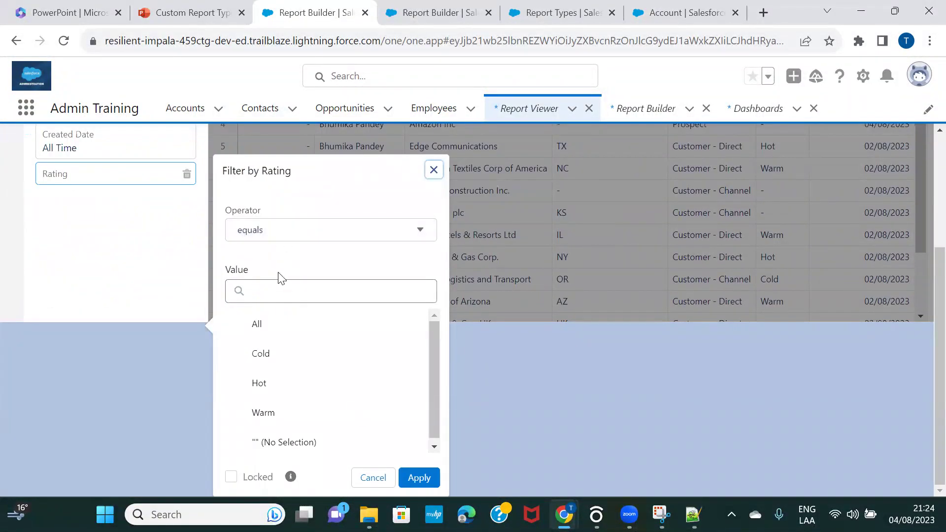
click(282, 417)
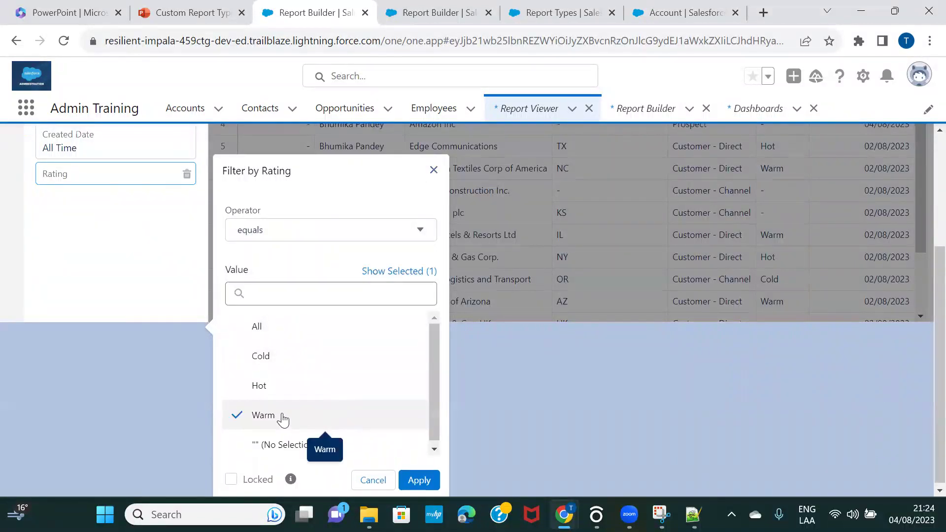
click(422, 479)
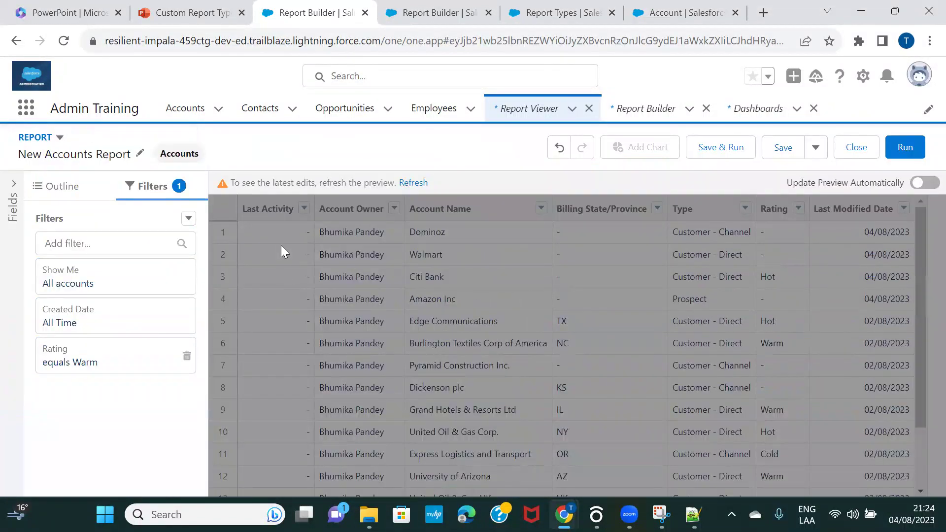
click(414, 182)
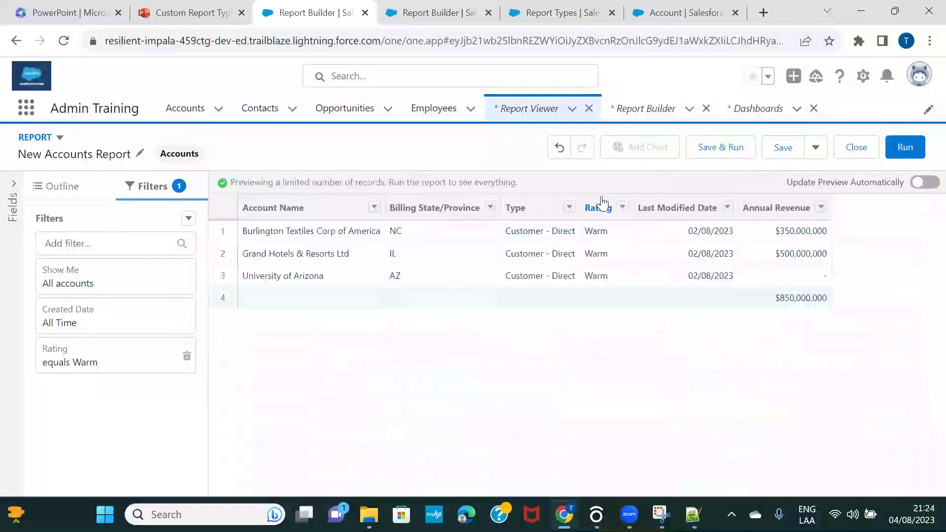
Step: Rename the report as Account Report Demo
click(141, 156)
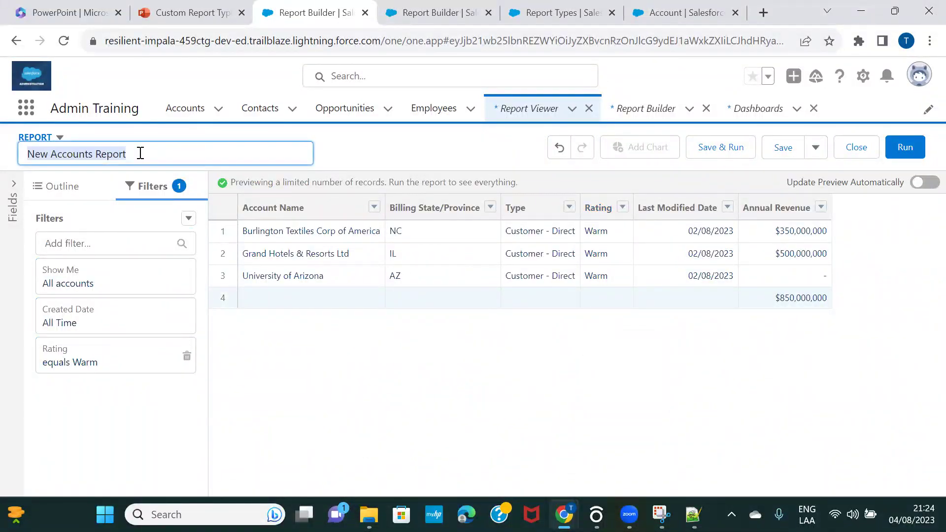
text(Ne)
key(BackSpace)
text(Account Rep)
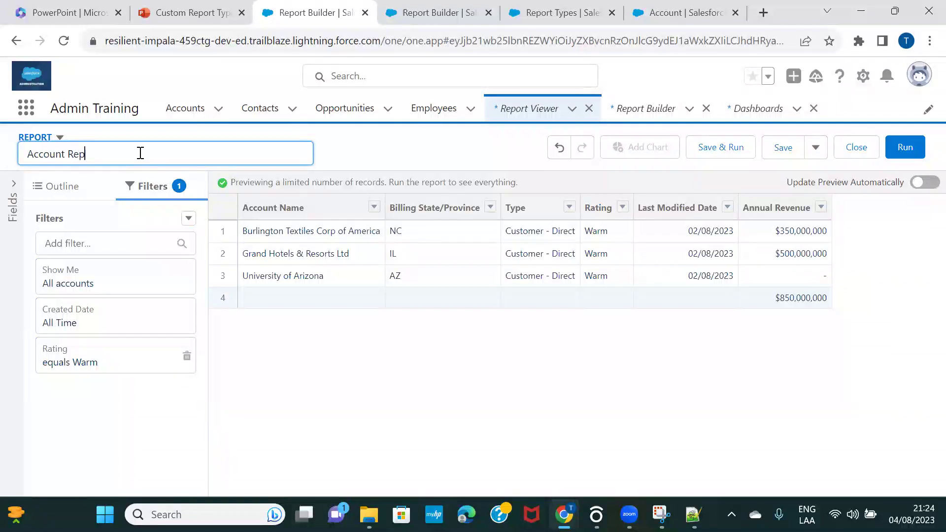
text(ort Demo)
click(357, 163)
Step: Save the report with an auto-filled unique name in the Private Reports folder and run it
click(734, 156)
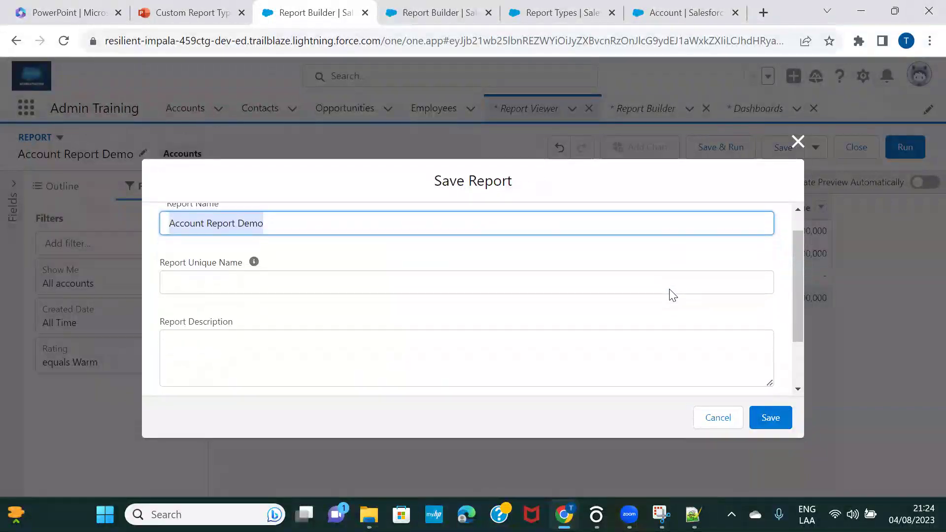
click(536, 269)
scroll(639, 310, down, 2)
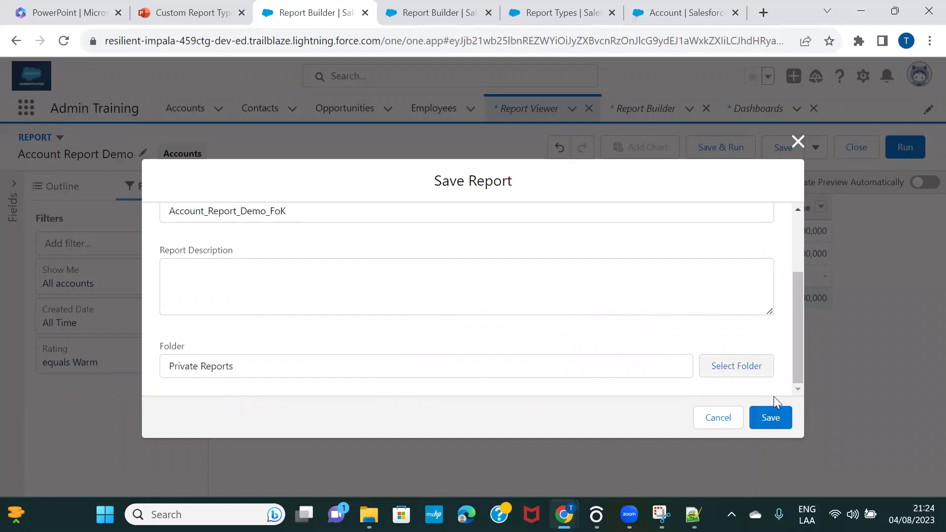
click(782, 423)
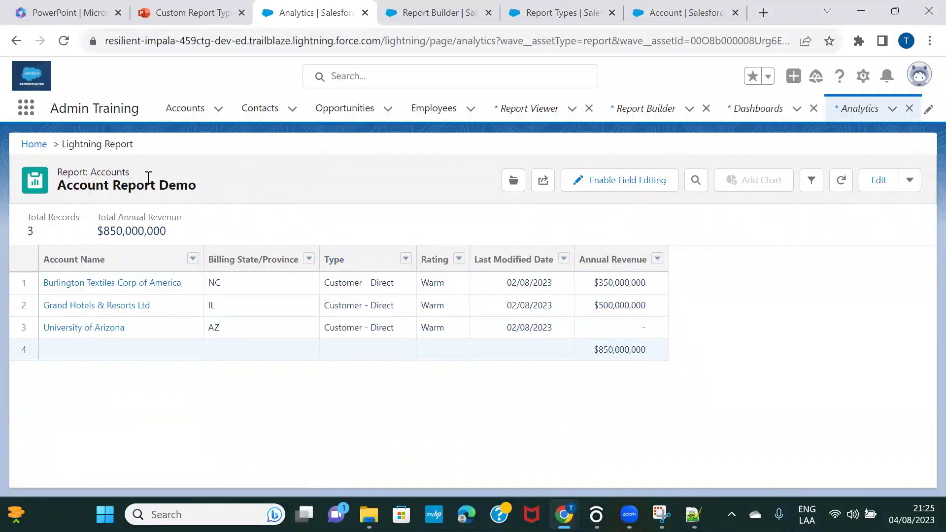
Step: Return to the recent reports list and close the temporary Report Builder, Dashboards and Analytics pages
double_click(94, 171)
click(58, 178)
click(505, 117)
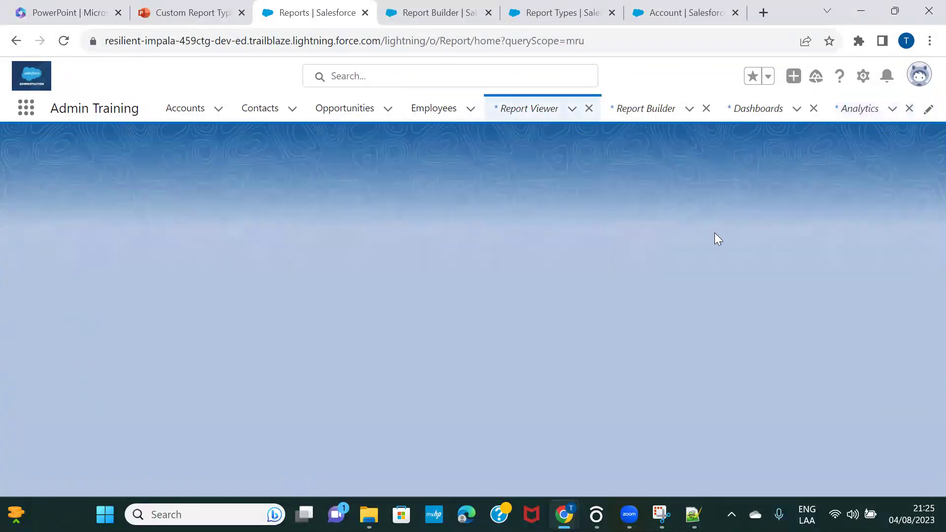
click(706, 109)
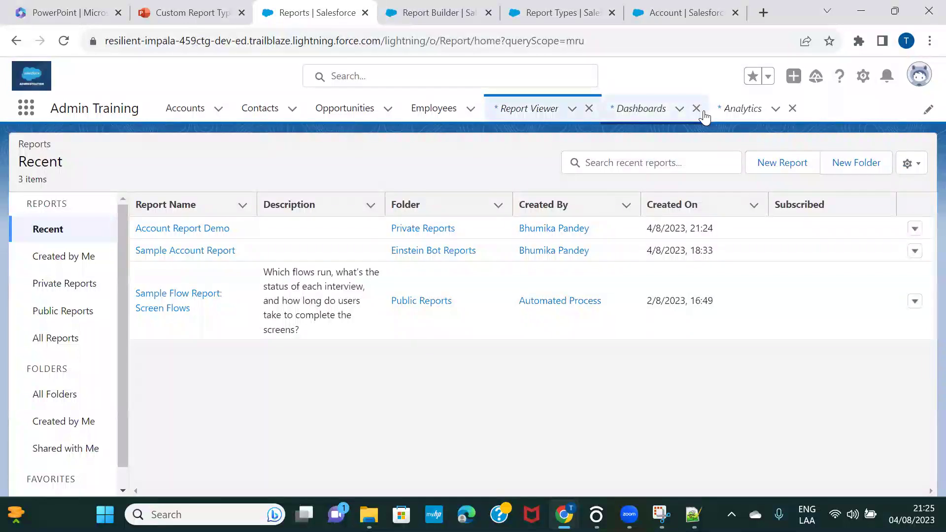
click(696, 109)
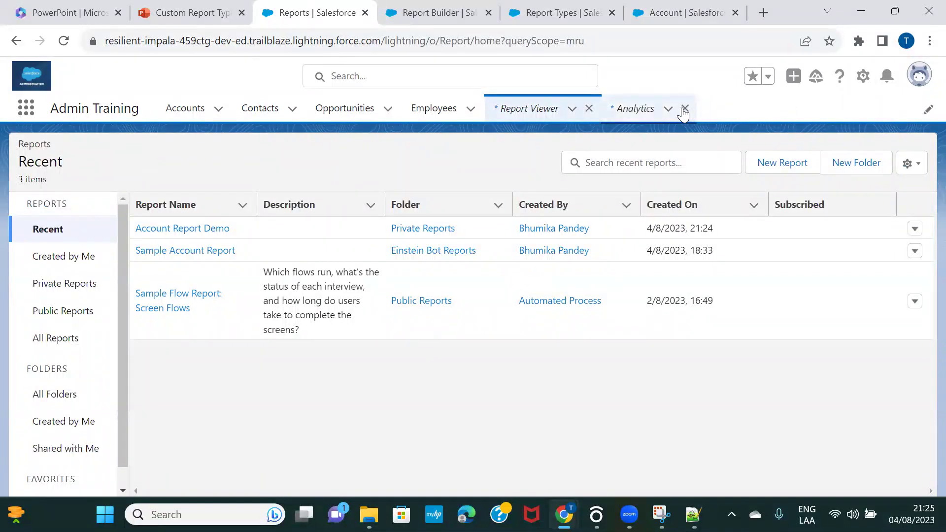
click(685, 109)
Step: Start a new report from the custom Account with Opportunities type, searching "account" in the Accounts & Contacts category
click(801, 168)
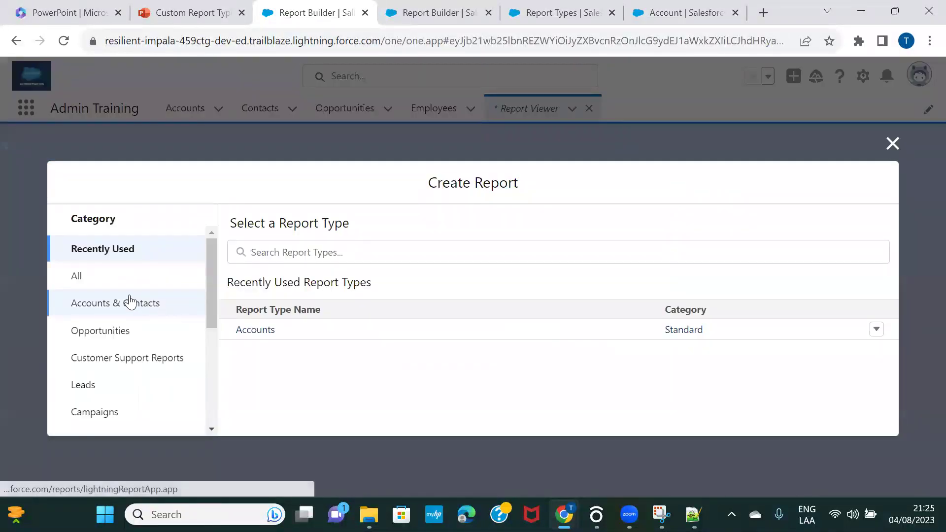
click(116, 304)
click(315, 255)
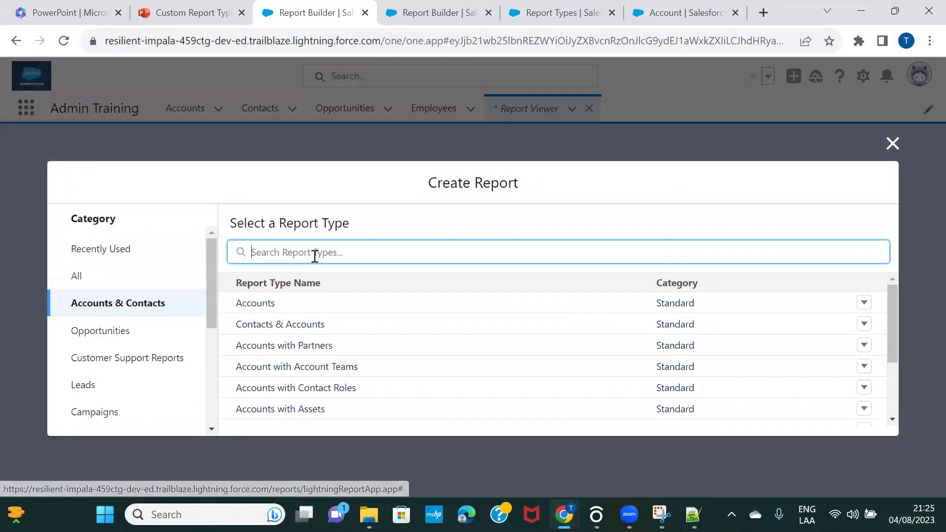
text(account)
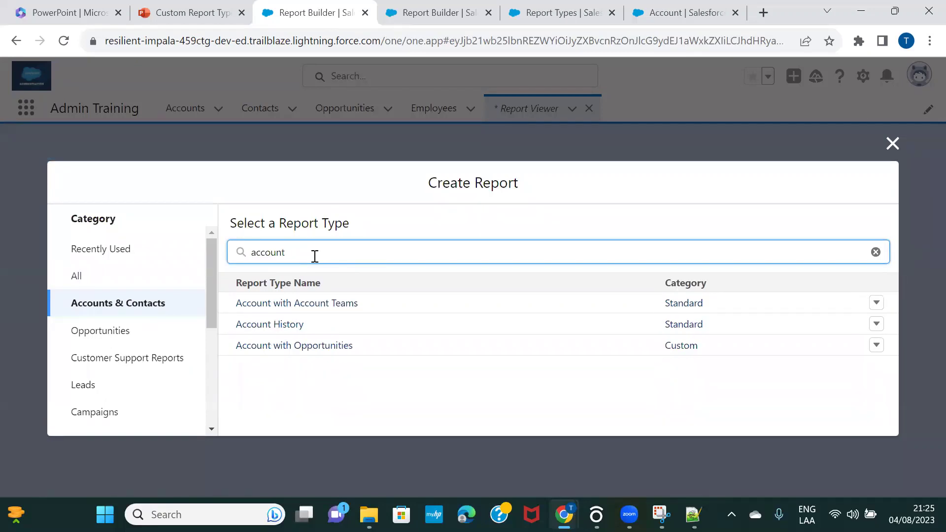
click(317, 347)
click(718, 305)
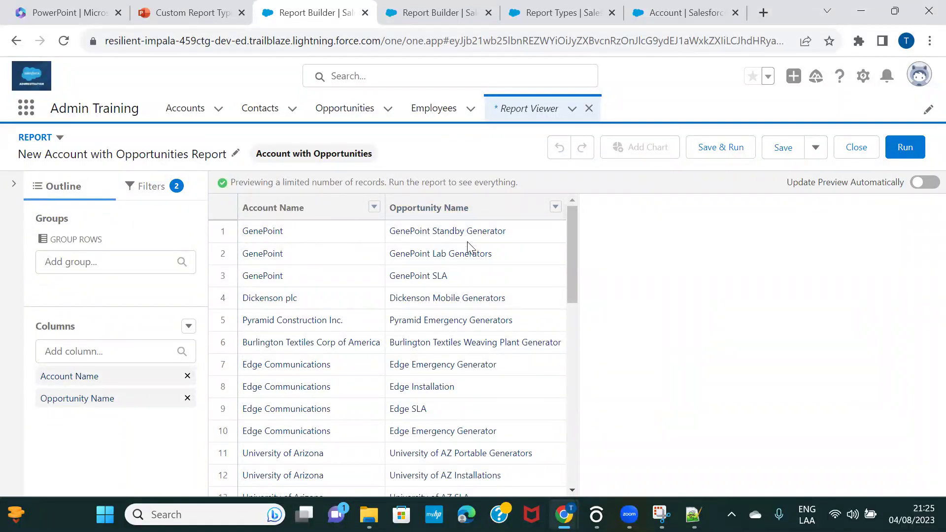
Step: Add the Account Site and Annual Revenue columns to the Account with Opportunities report
click(87, 354)
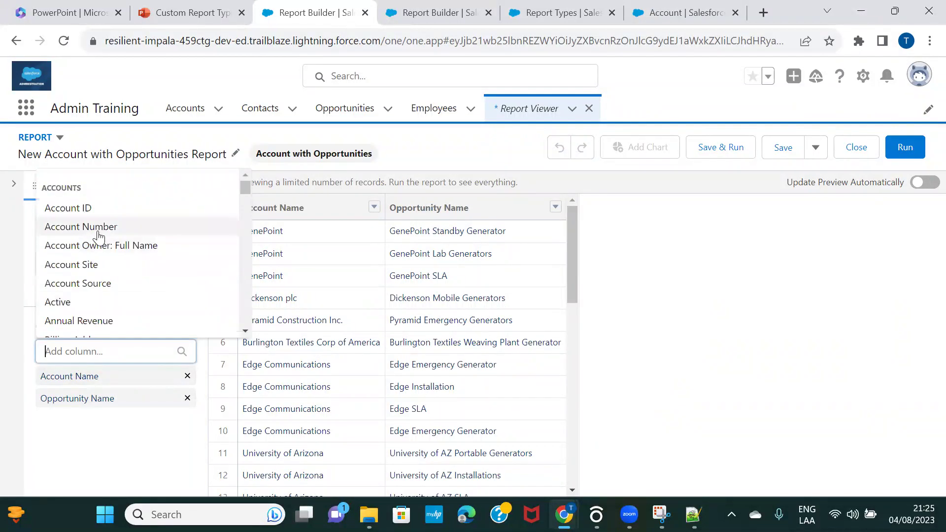
click(86, 265)
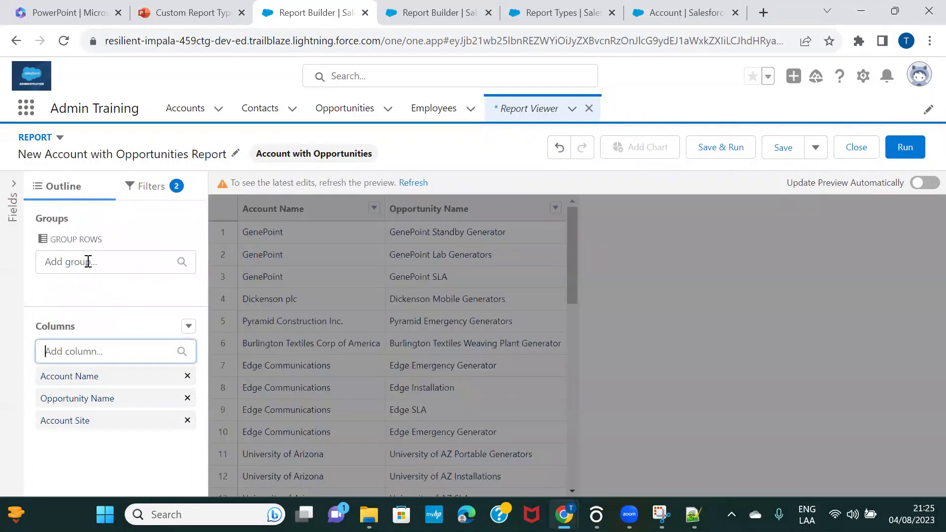
click(114, 356)
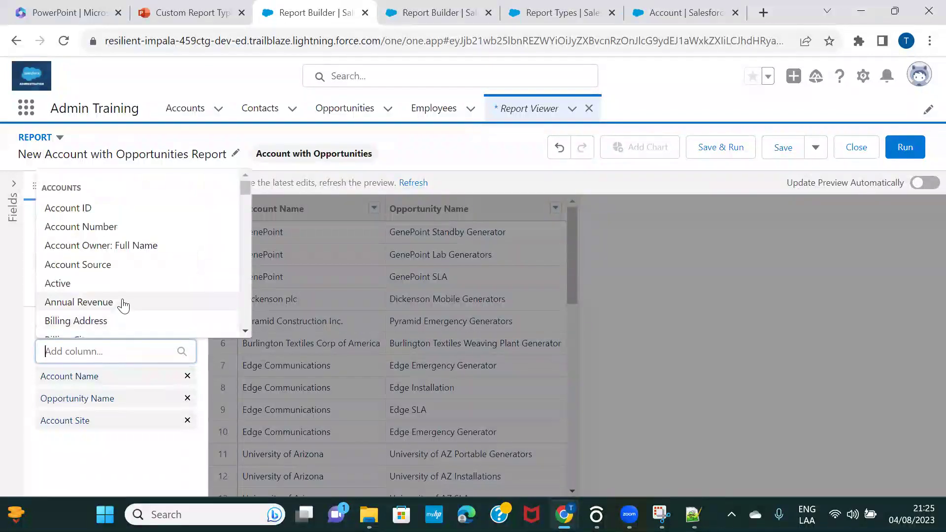
click(123, 305)
Step: Add the opportunity fields Close Date and Amount as columns and refresh the report preview
click(115, 351)
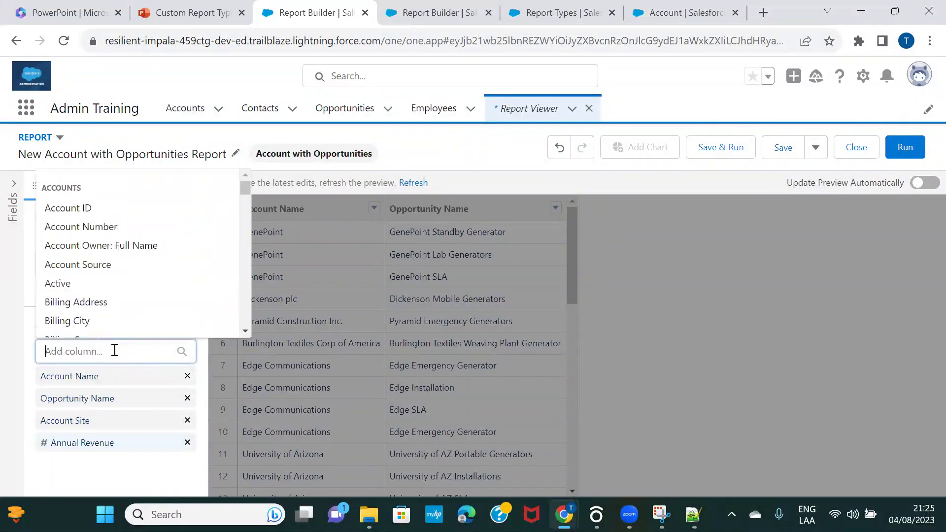
scroll(160, 256, down, 10)
scroll(160, 257, down, 10)
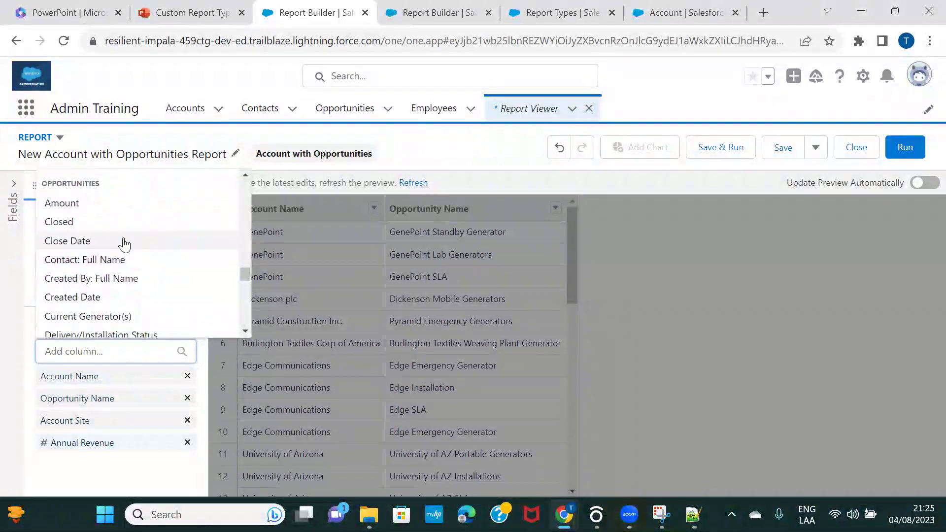
click(126, 244)
click(130, 353)
scroll(166, 271, down, 15)
scroll(165, 271, down, 4)
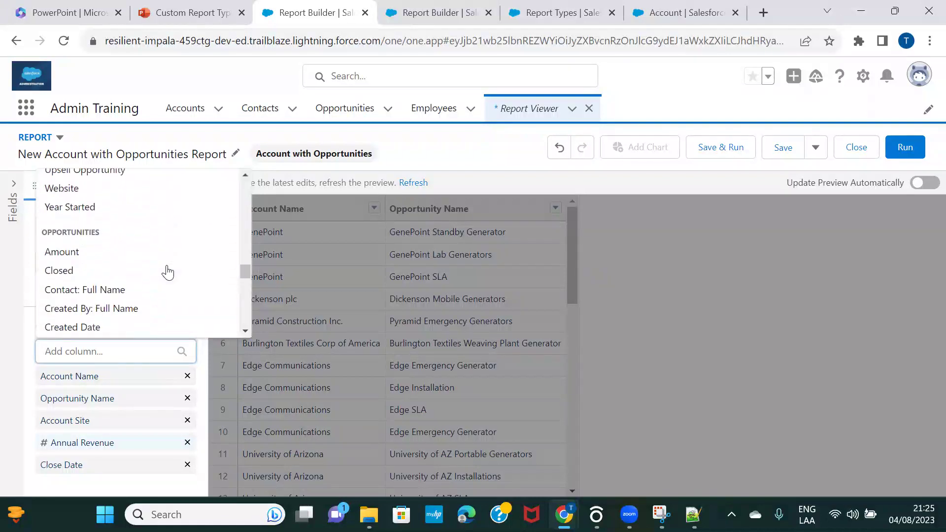
click(110, 207)
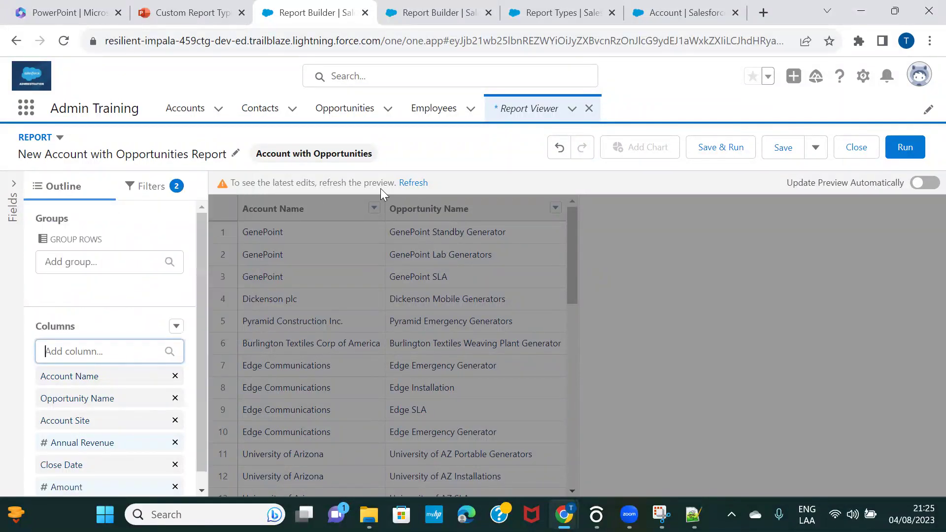
click(412, 183)
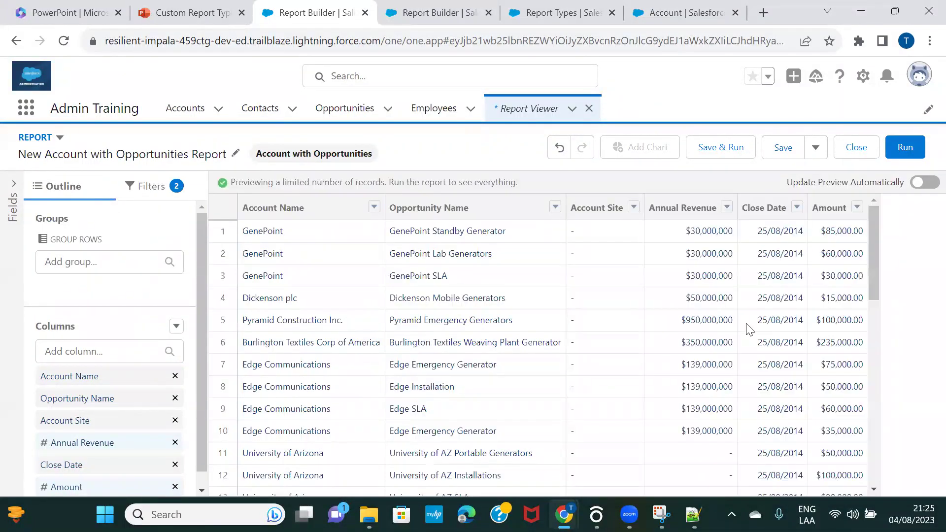
Step: Reorder the columns so Account Site and Annual Revenue come before Opportunity Name, and refresh the preview
scroll(508, 295, down, 1)
scroll(509, 295, up, 1)
drag(102, 417, 96, 396)
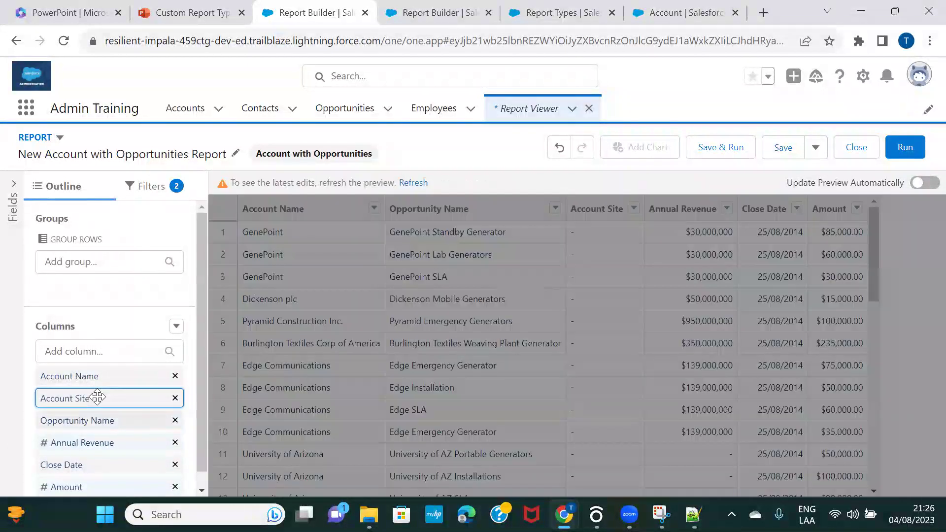
mouse_move(112, 427)
mouse_down()
mouse_move(105, 401)
mouse_move(119, 422)
mouse_up()
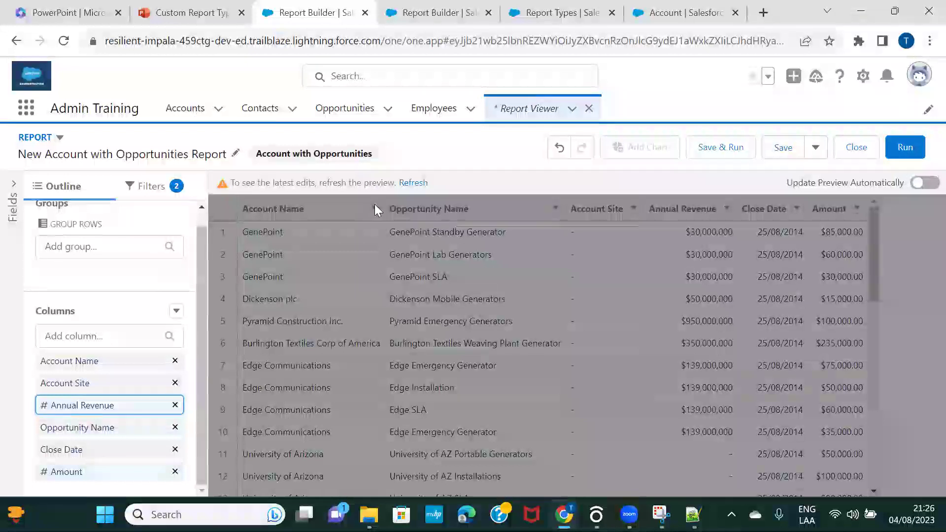
click(413, 182)
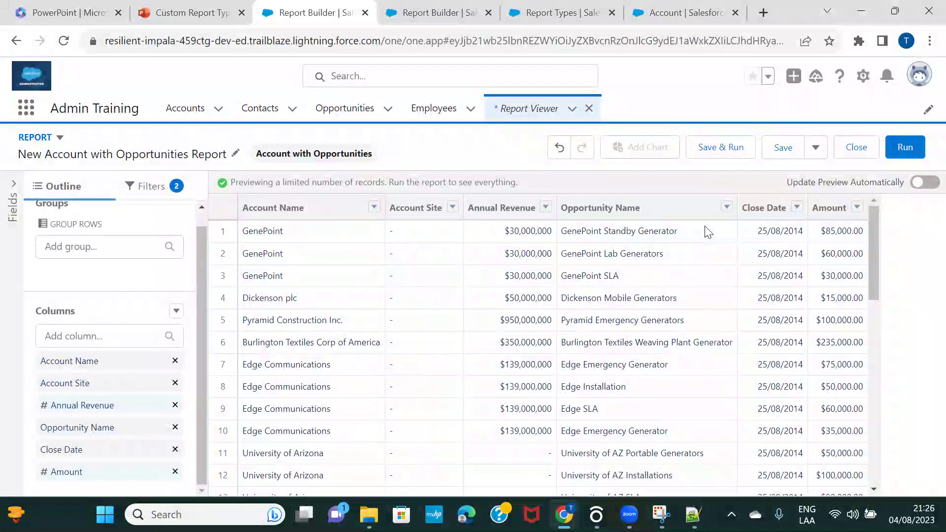
Step: Save and run the report as "Report using custom report type Demo" with an auto-filled unique name in the Private Reports folder
click(712, 146)
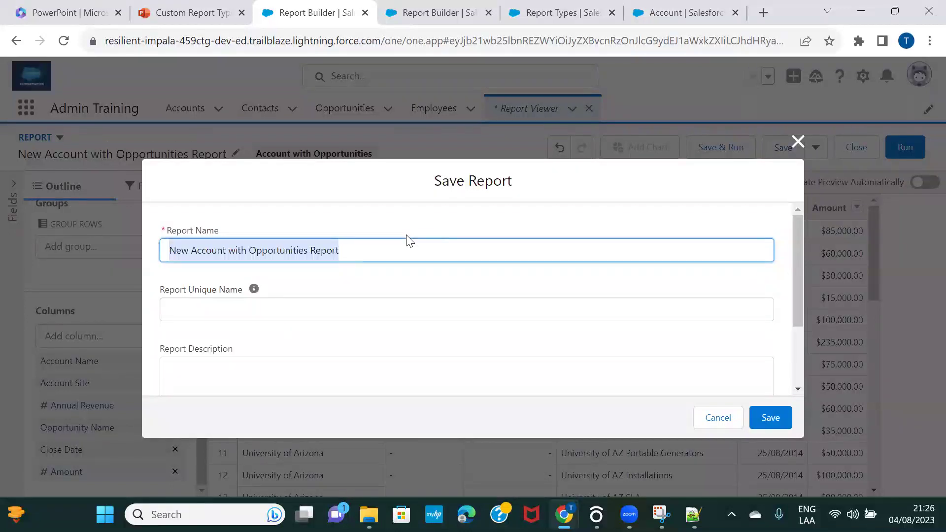
text(Cur)
key(BackSpace)
text(Report using cur)
text(tom repo)
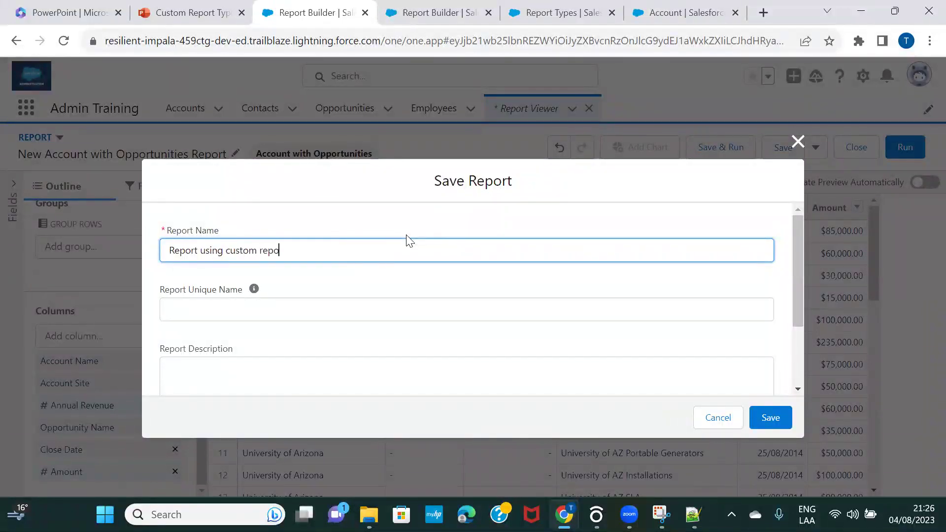
text(rt type Demo)
click(488, 316)
scroll(529, 364, down, 2)
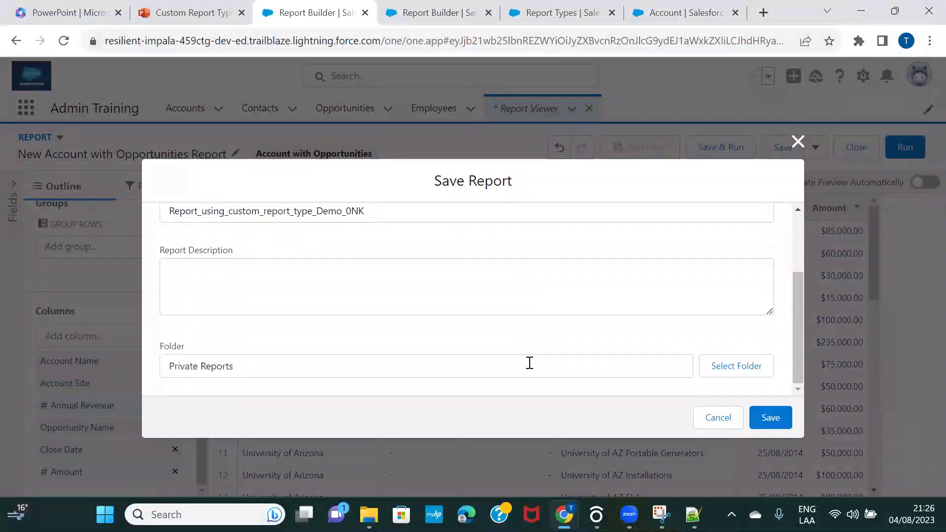
click(774, 417)
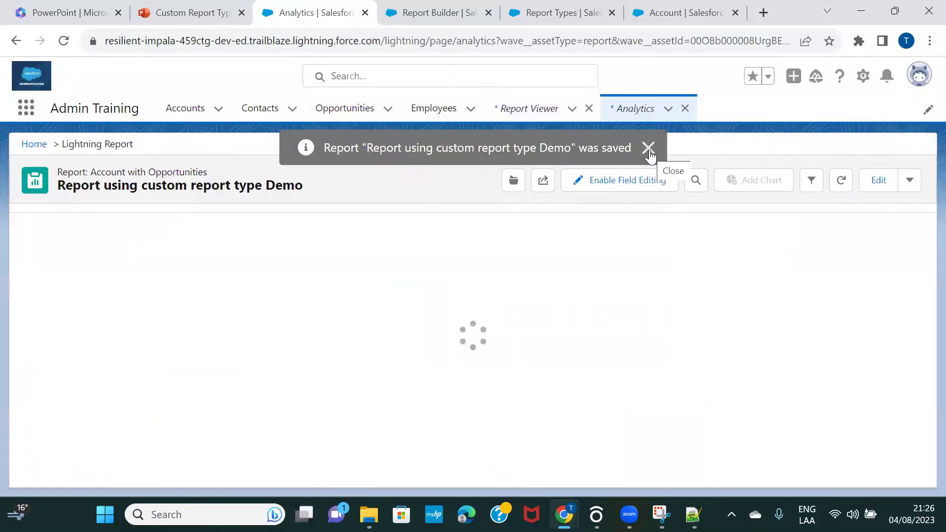
click(649, 147)
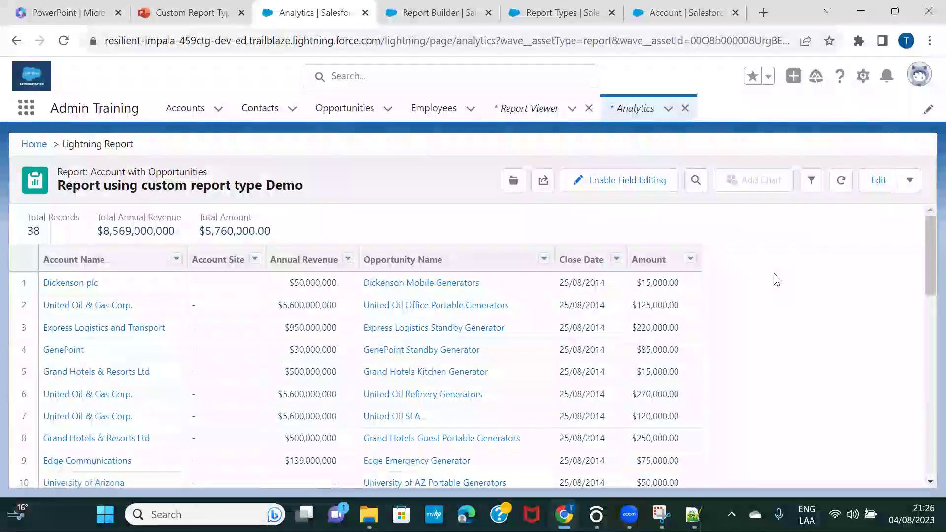
Step: Start a new custom field of type Checkbox on the Account object in Object Manager
click(681, 22)
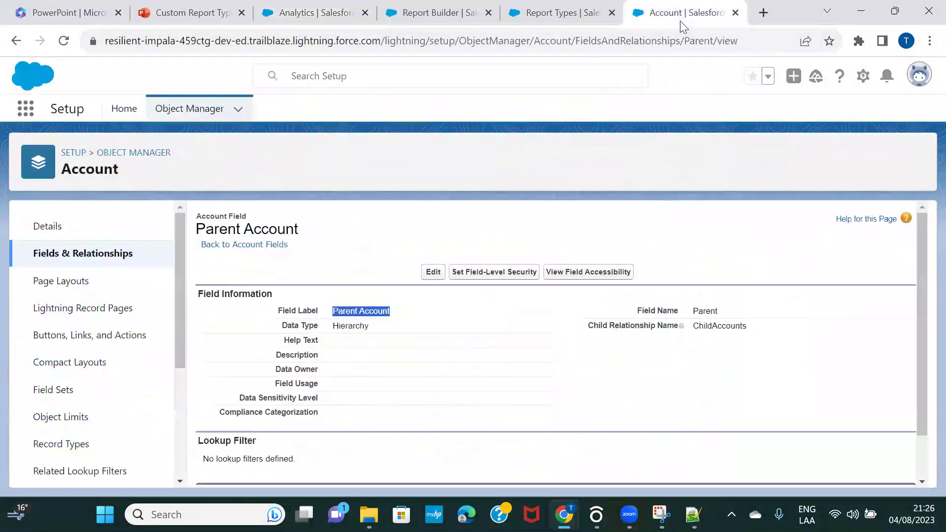
click(98, 257)
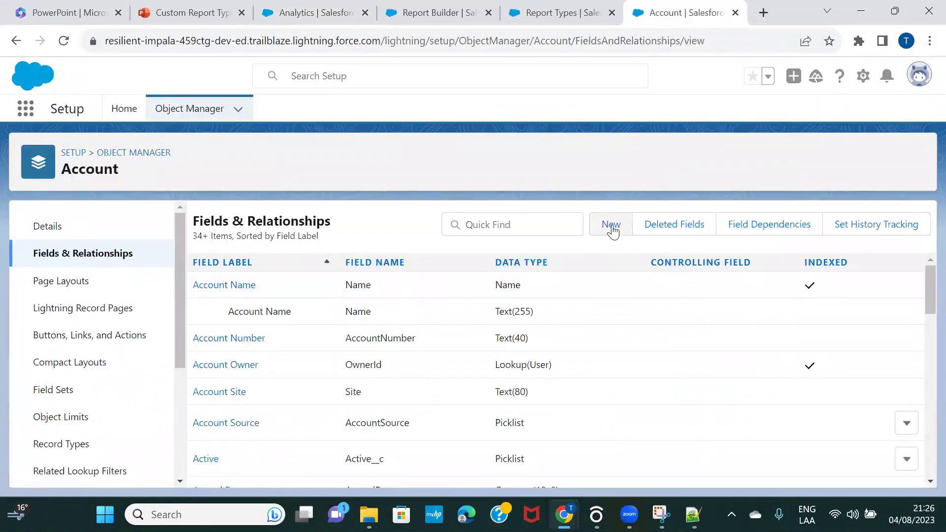
click(612, 226)
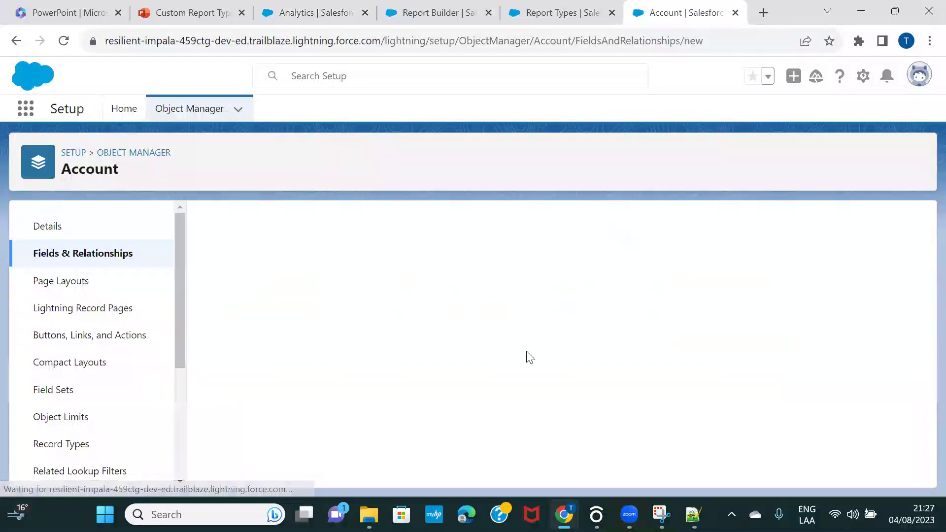
scroll(369, 408, down, 3)
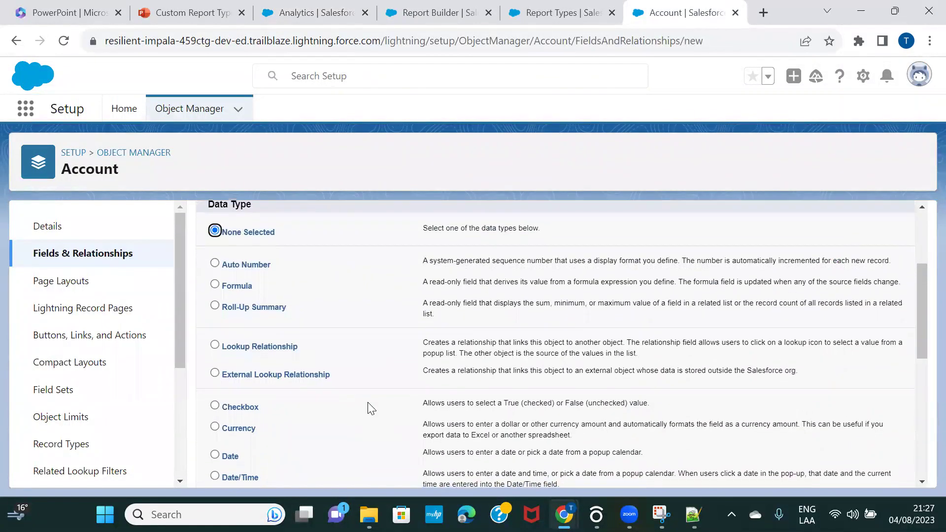
scroll(370, 409, down, 2)
click(236, 310)
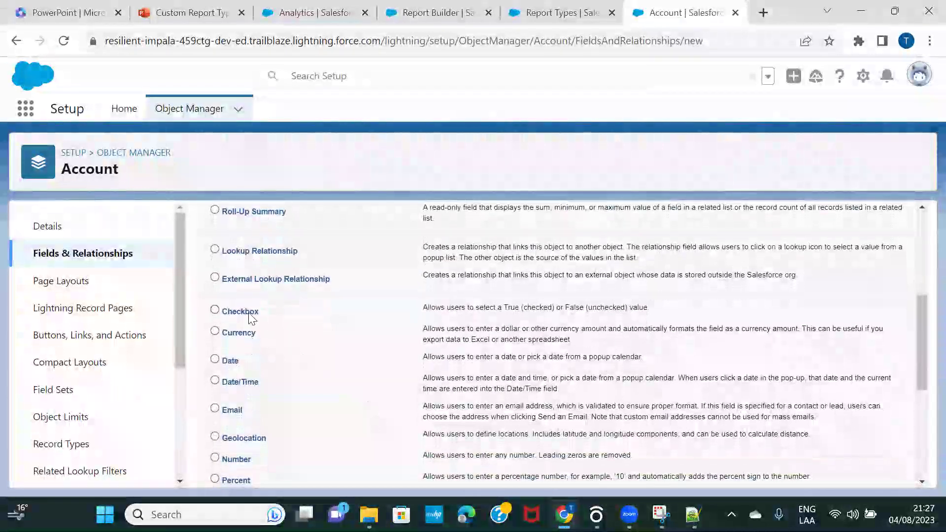
scroll(513, 354, up, 5)
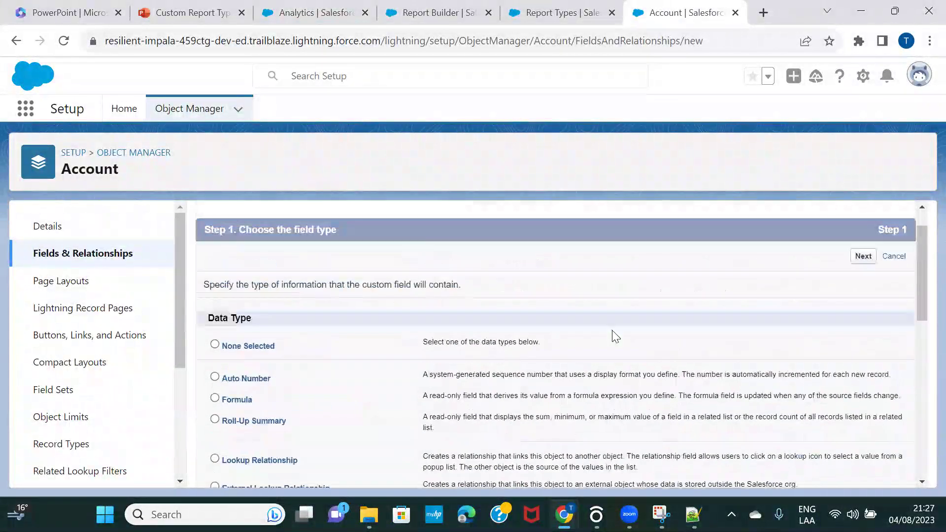
click(863, 296)
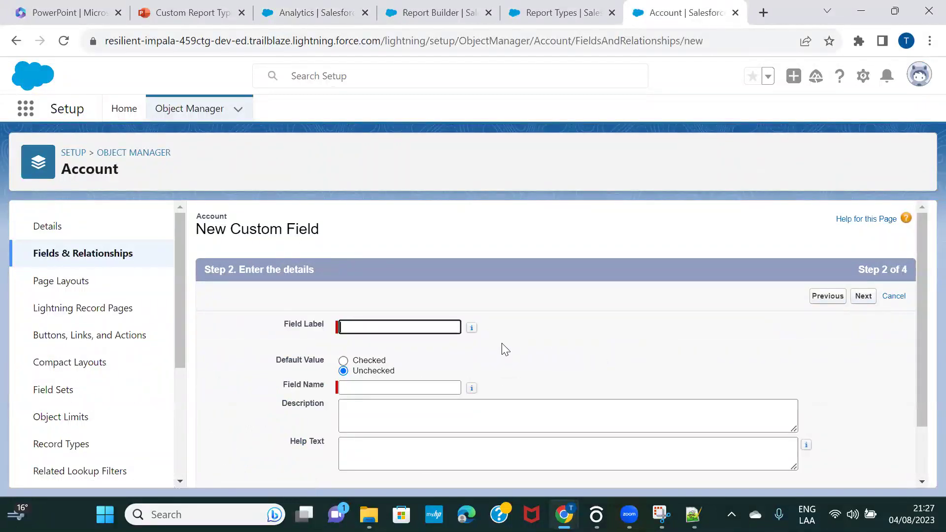
Step: Label the new checkbox field TestCheckbox and auto-fill its field name from the label
text(TestCheckbox)
click(578, 371)
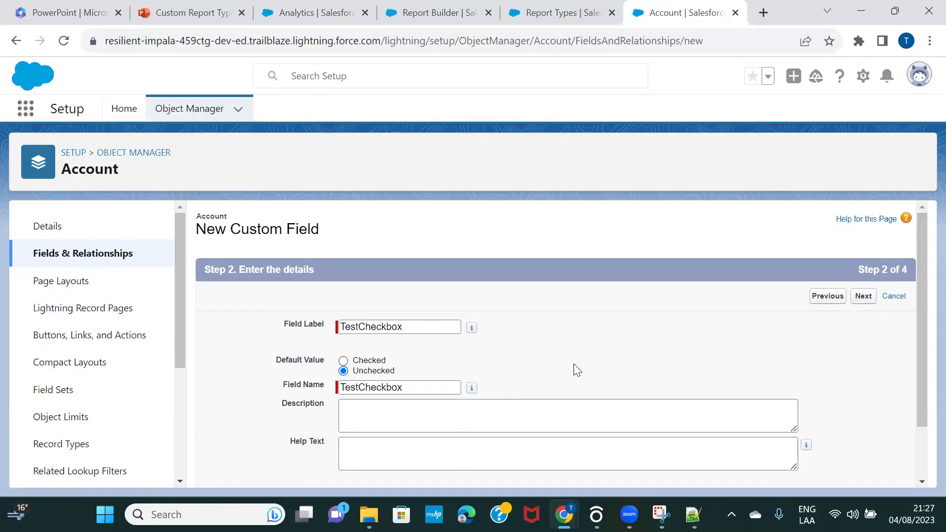
scroll(579, 368, down, 2)
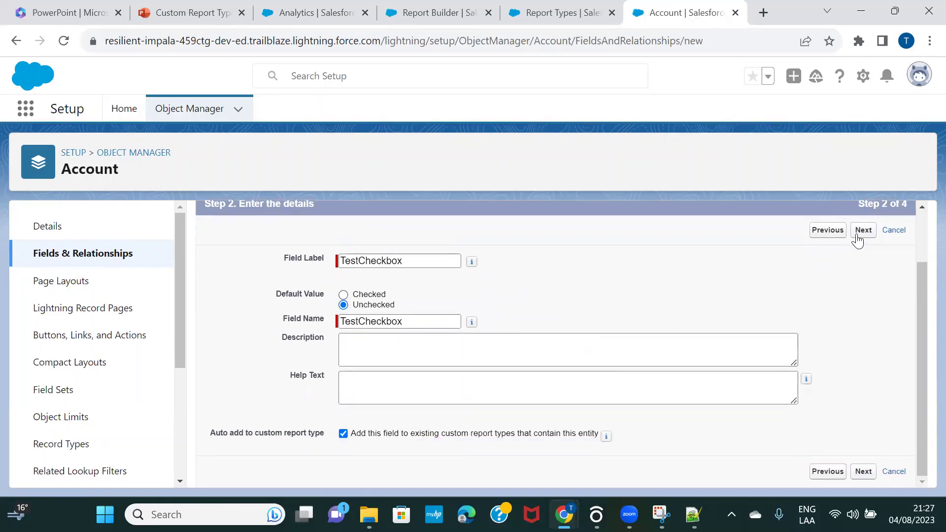
Step: Turn off automatically adding TestCheckbox to existing custom report types and continue to field-level security
click(862, 231)
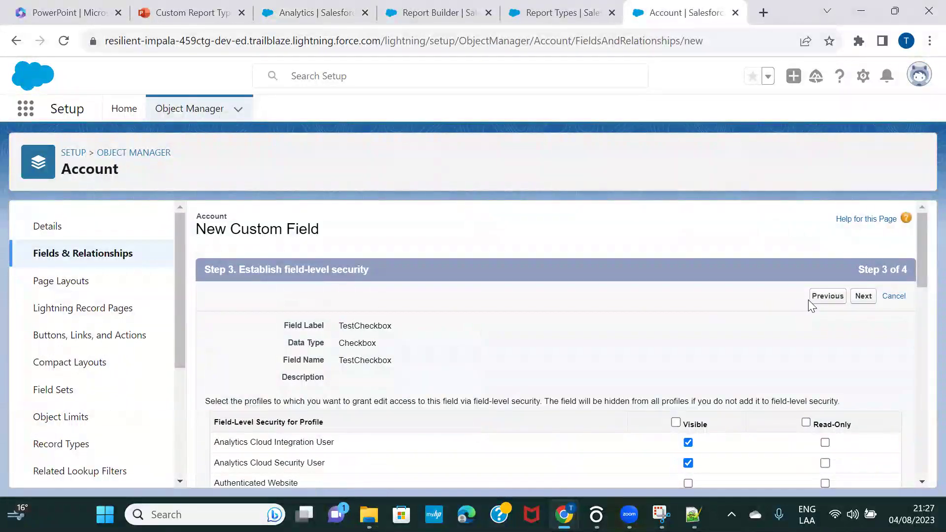
click(828, 297)
mouse_move(471, 389)
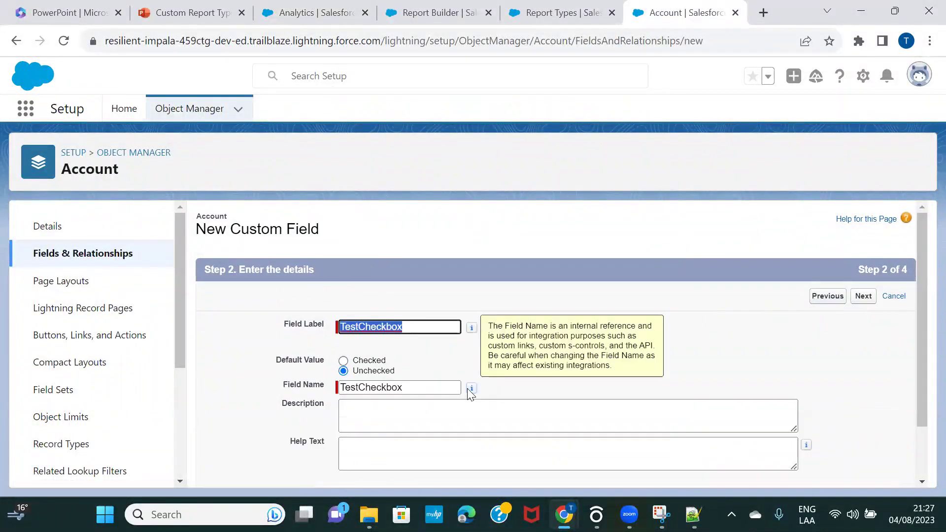
scroll(470, 392, down, 2)
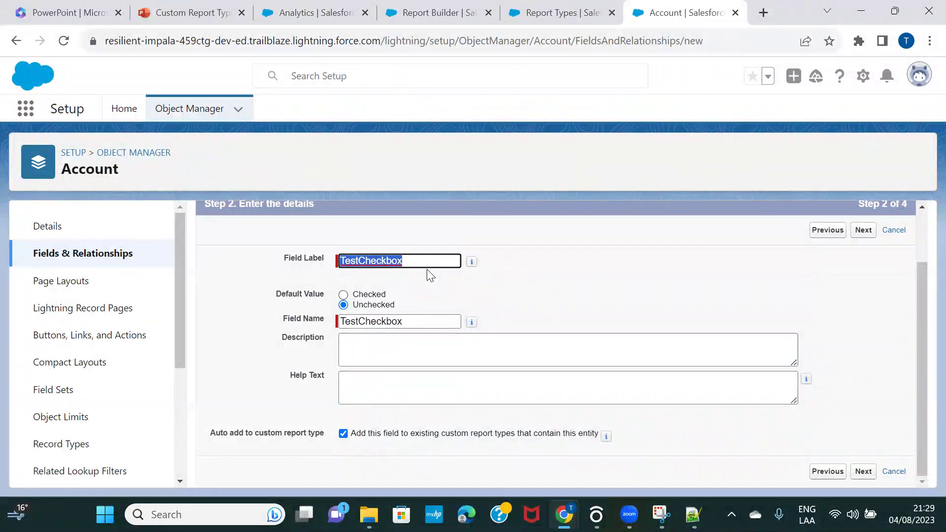
click(343, 433)
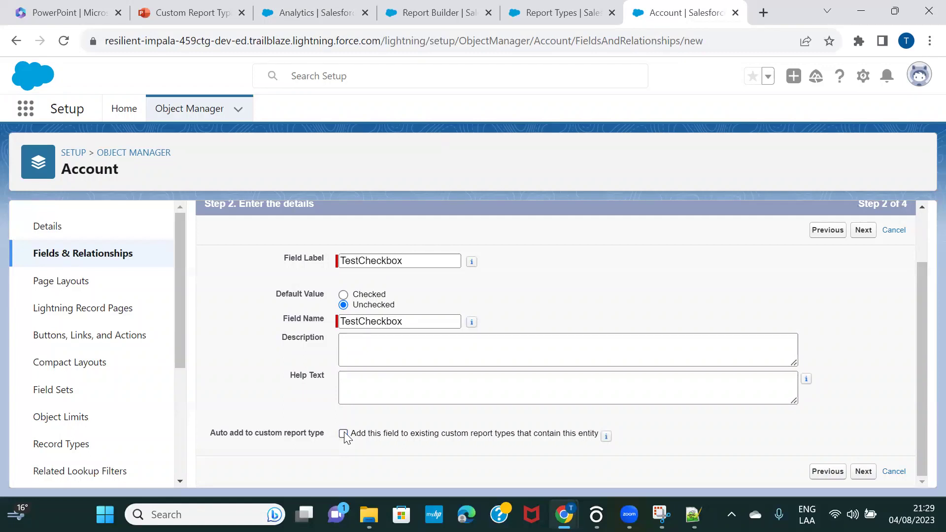
click(864, 232)
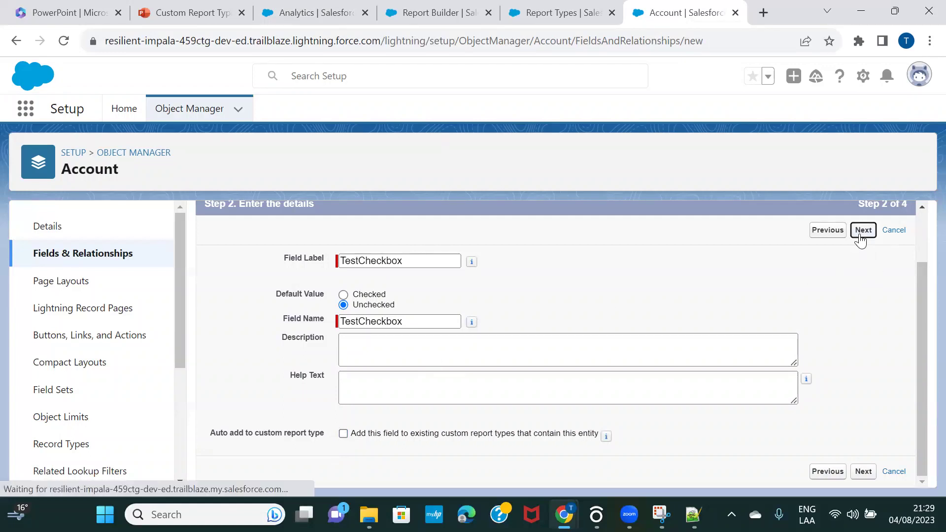
Step: Make TestCheckbox visible to all profiles and save the field with all page layouts included
click(676, 422)
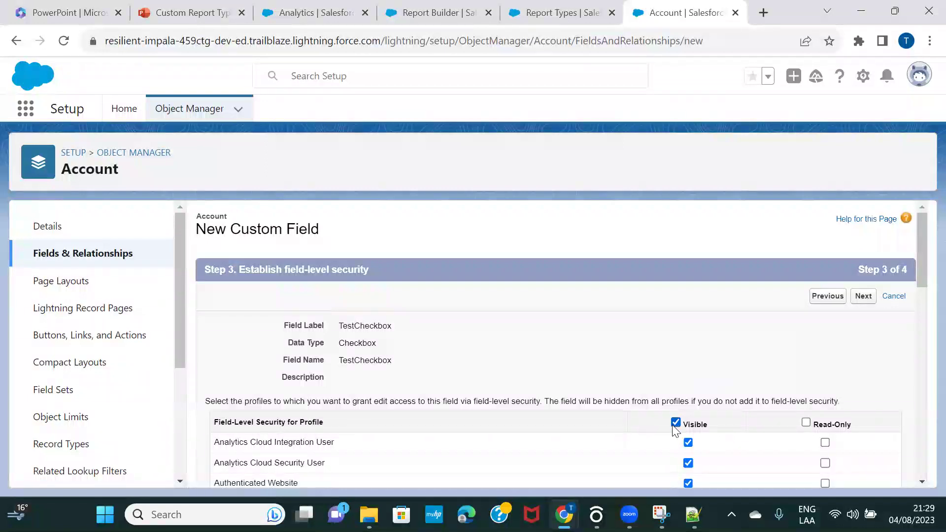
click(863, 298)
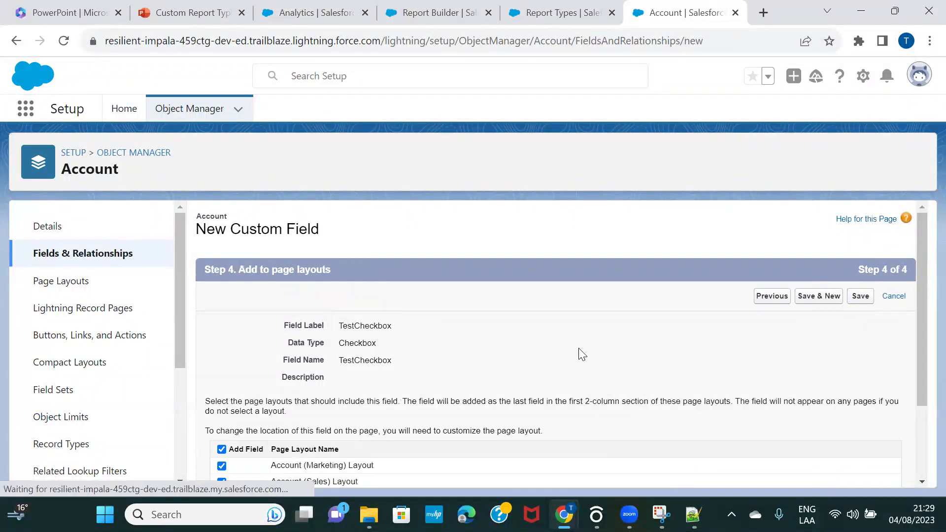
click(857, 298)
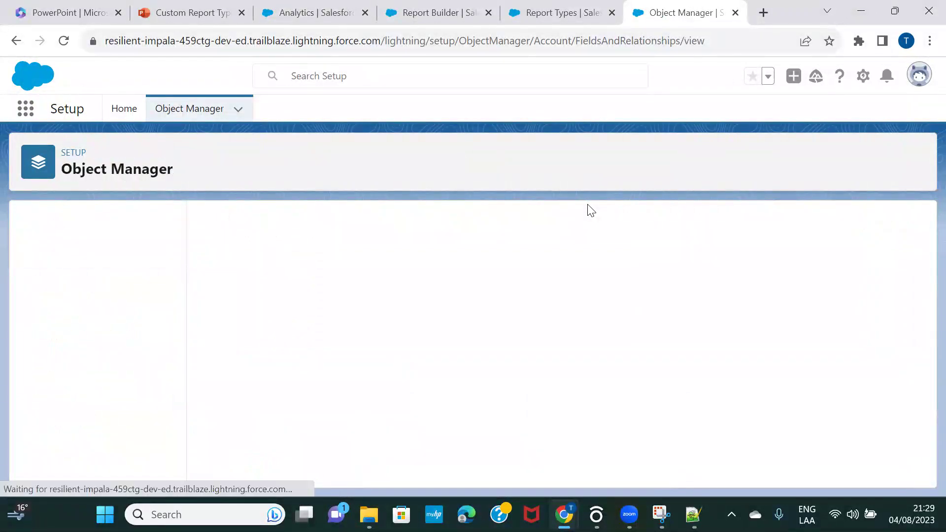
Step: Reload the Account with Opportunities report type page and check its fields available for reports
click(551, 25)
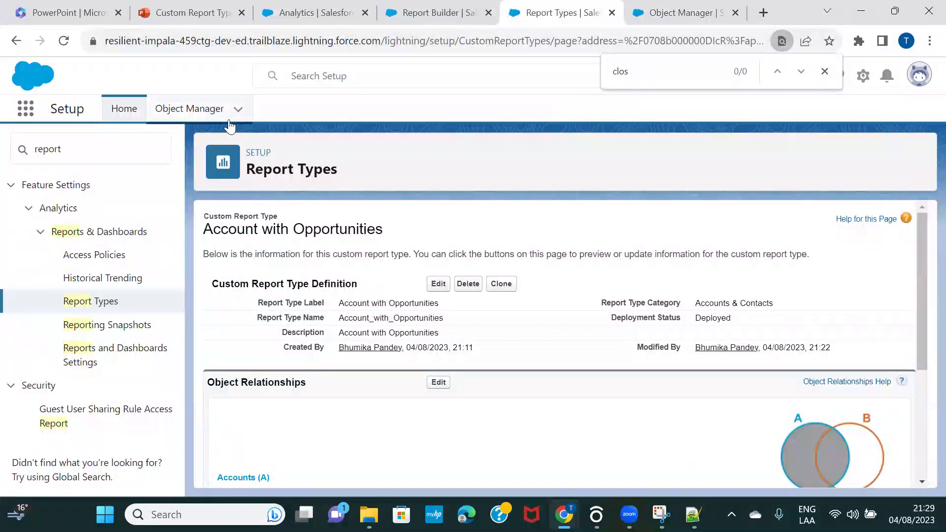
click(64, 42)
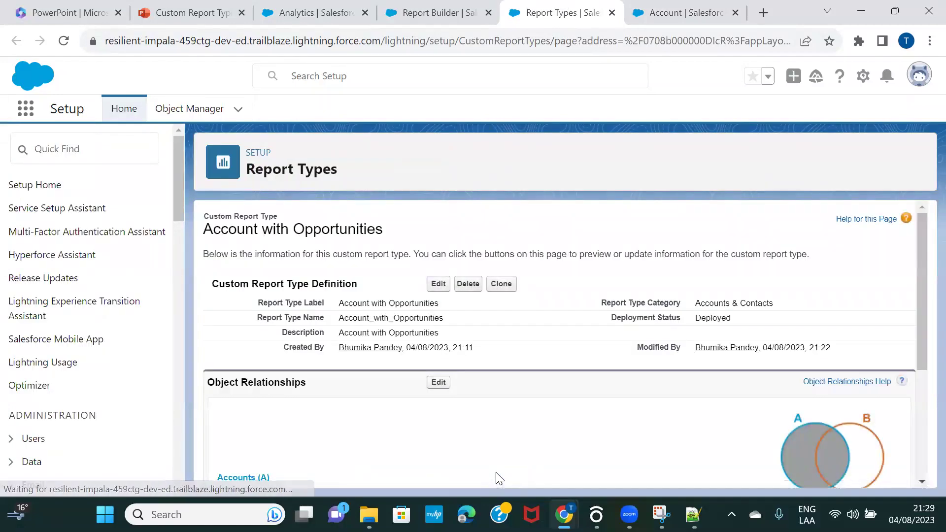
scroll(543, 379, down, 4)
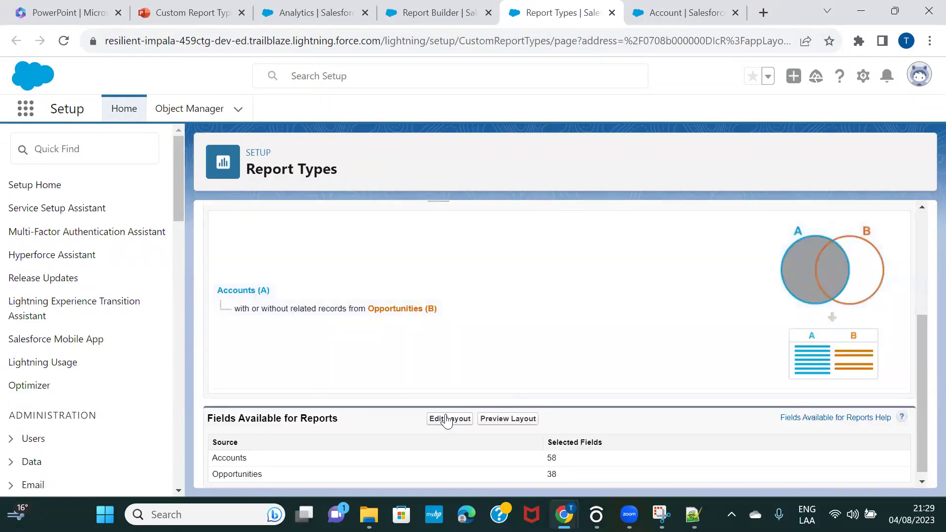
Step: Reload "Report using custom report type Demo", open it for editing and search its available columns for "test"
click(307, 14)
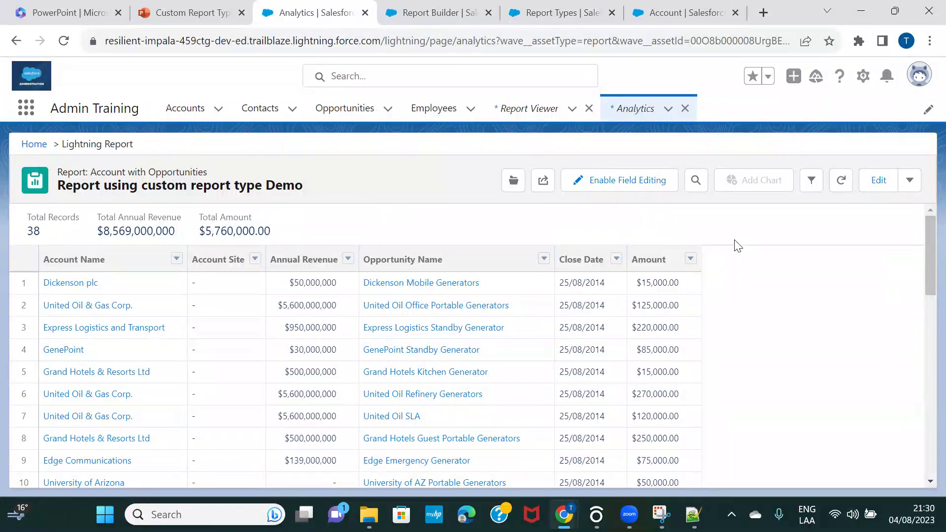
click(64, 41)
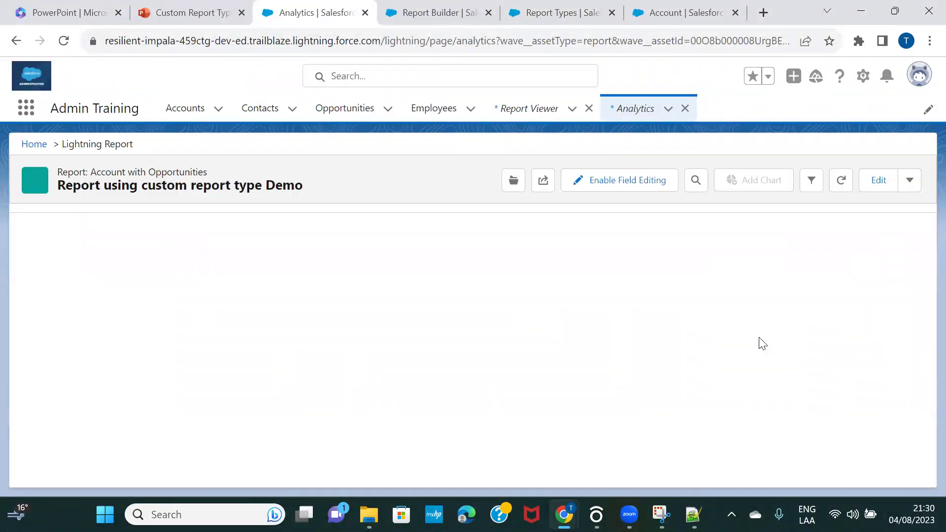
click(873, 190)
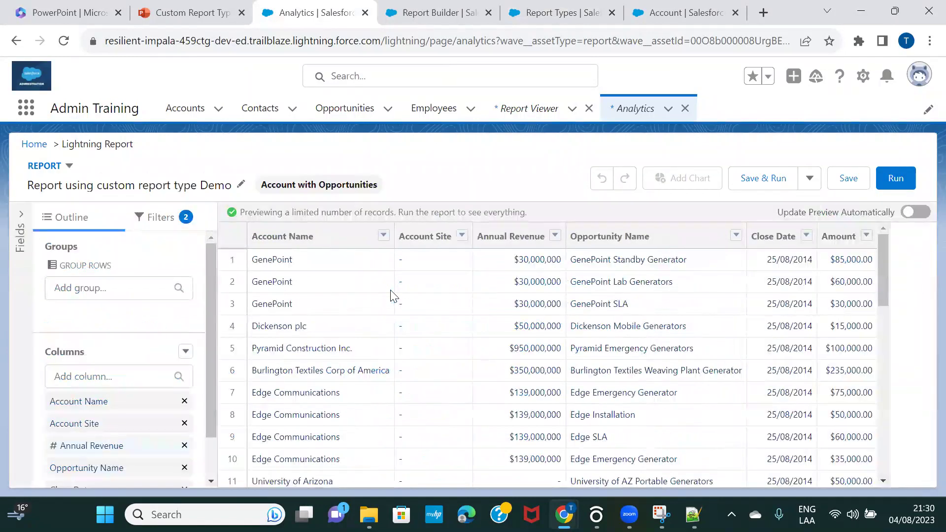
click(95, 376)
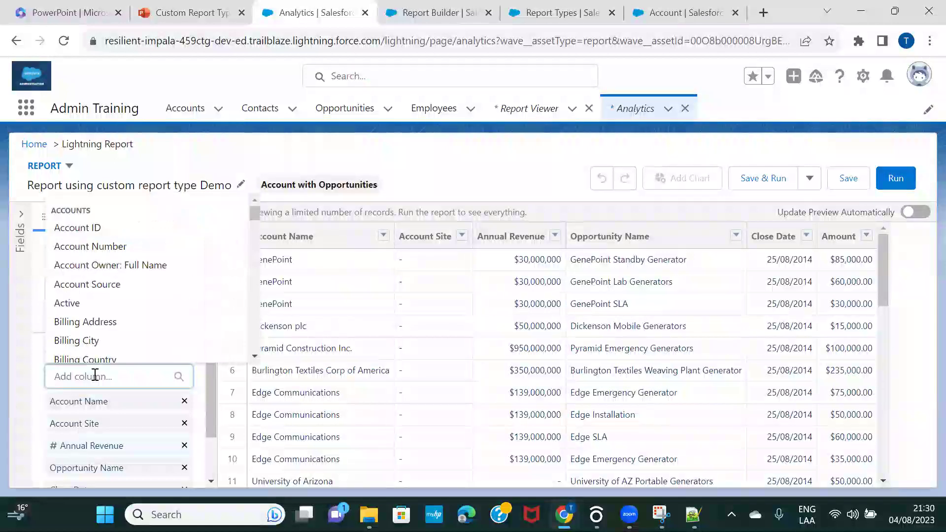
text(tes)
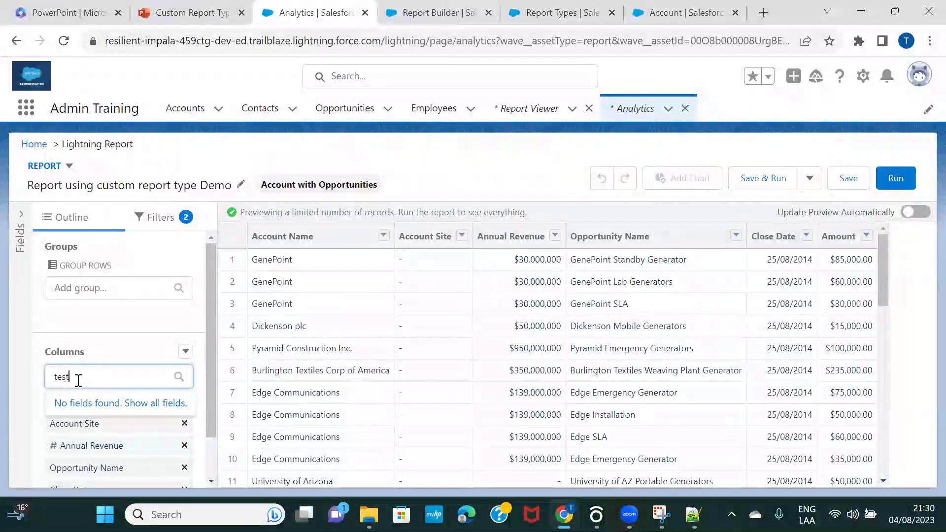
text(t)
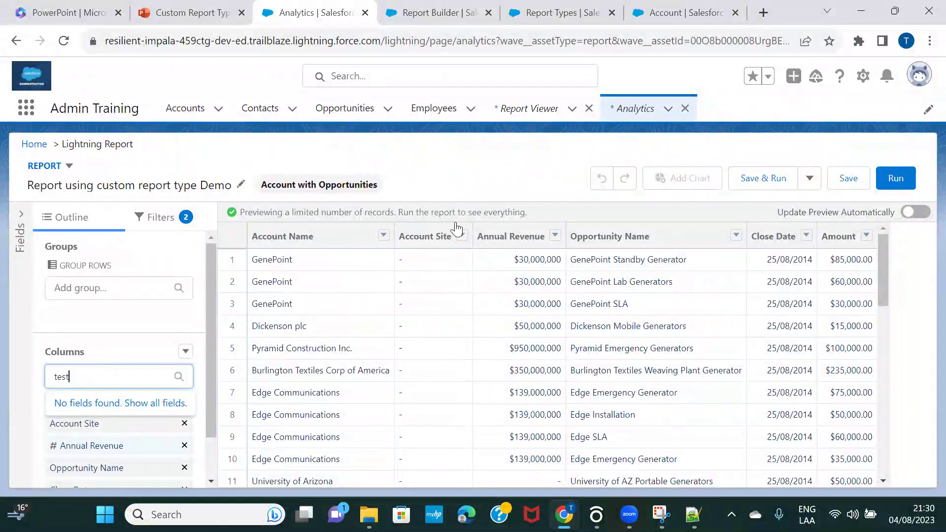
Step: Return to the Account with Opportunities report type and open its field layout for editing
click(707, 21)
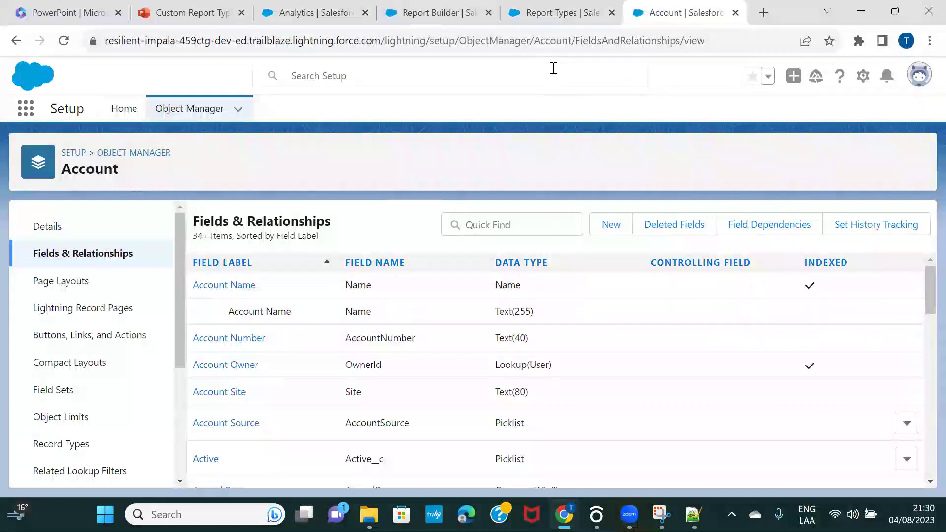
click(565, 23)
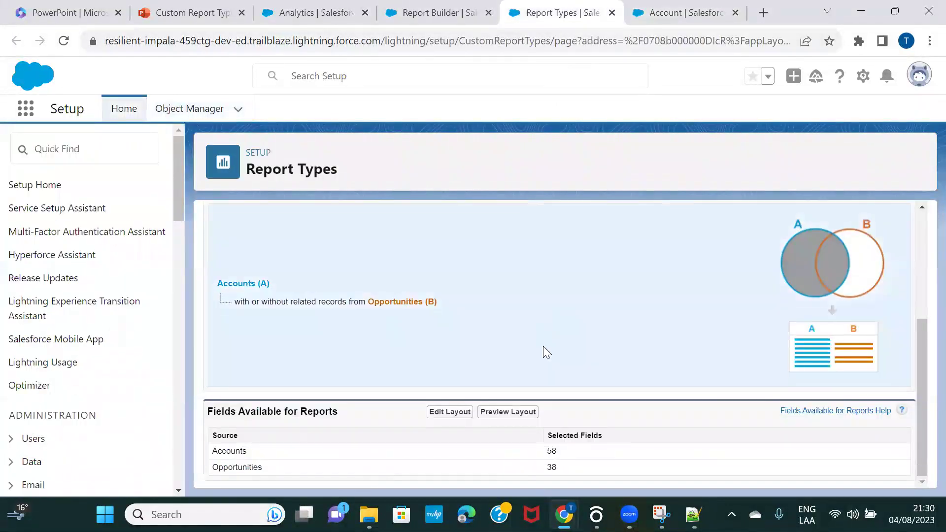
click(446, 413)
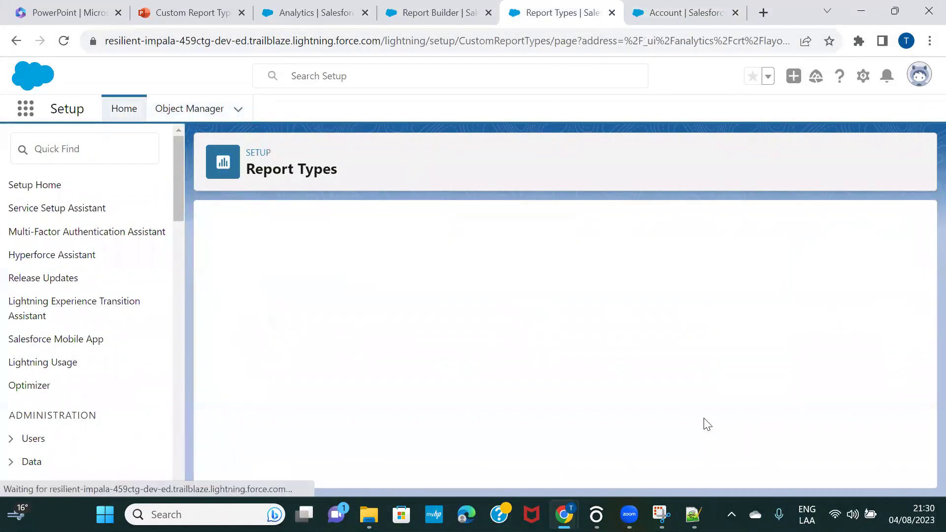
scroll(704, 418, down, 4)
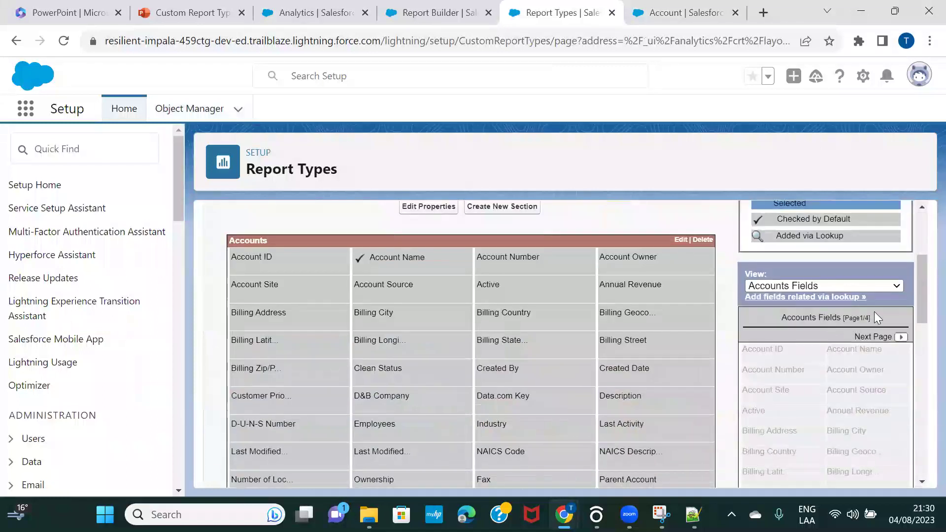
scroll(860, 373, down, 2)
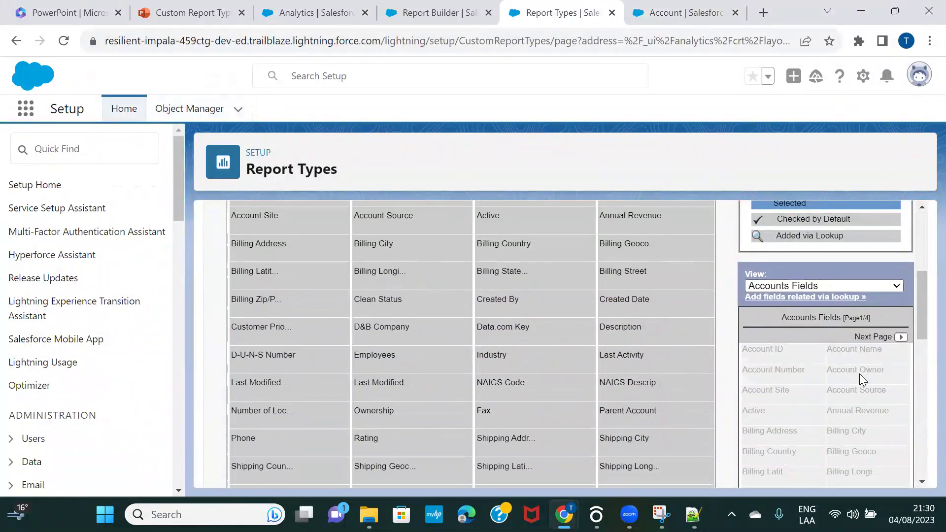
Step: Add the TestCheckbox field to the Accounts section of the report type layout and save the layout
click(904, 338)
click(904, 337)
click(902, 337)
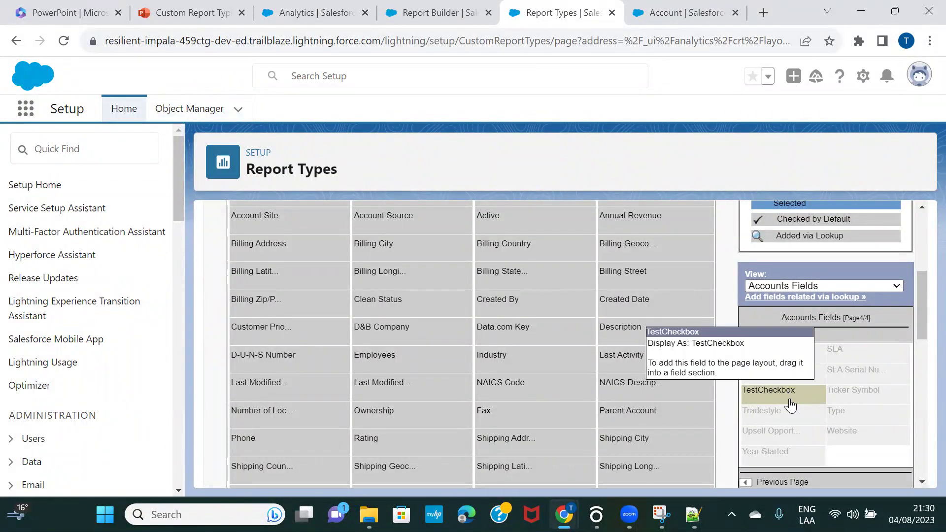
scroll(567, 364, up, 3)
scroll(567, 364, down, 3)
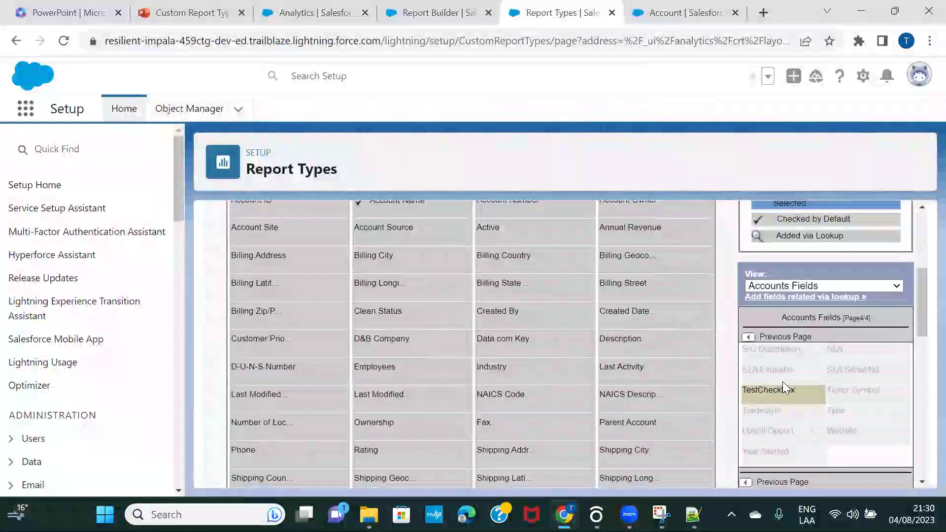
drag(776, 391, 577, 373)
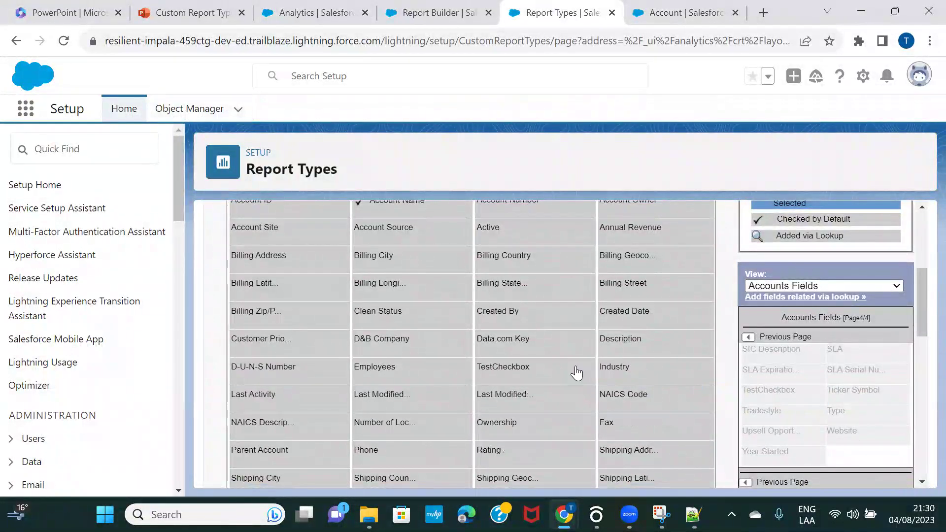
scroll(577, 374, up, 3)
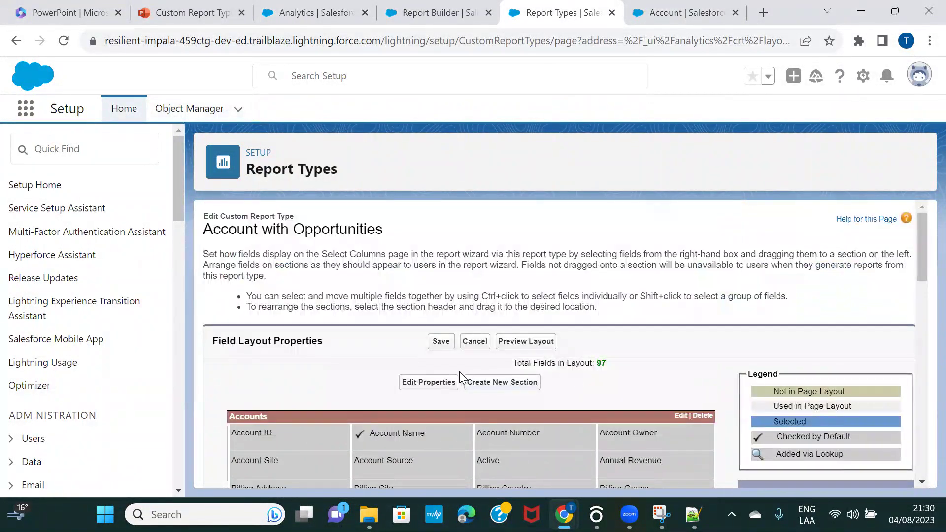
click(441, 343)
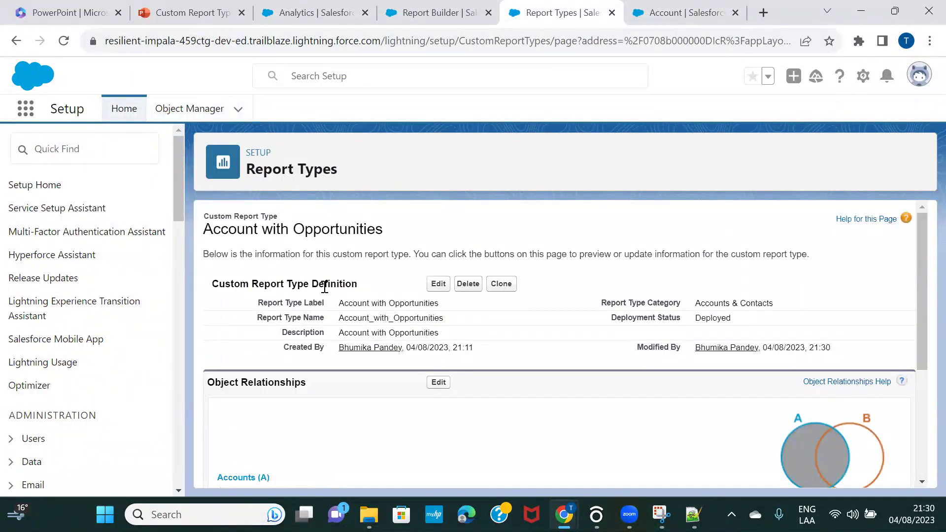
Step: Find Report Types in Setup by searching for "repo" and display the list of all custom report types
click(115, 150)
text(repo)
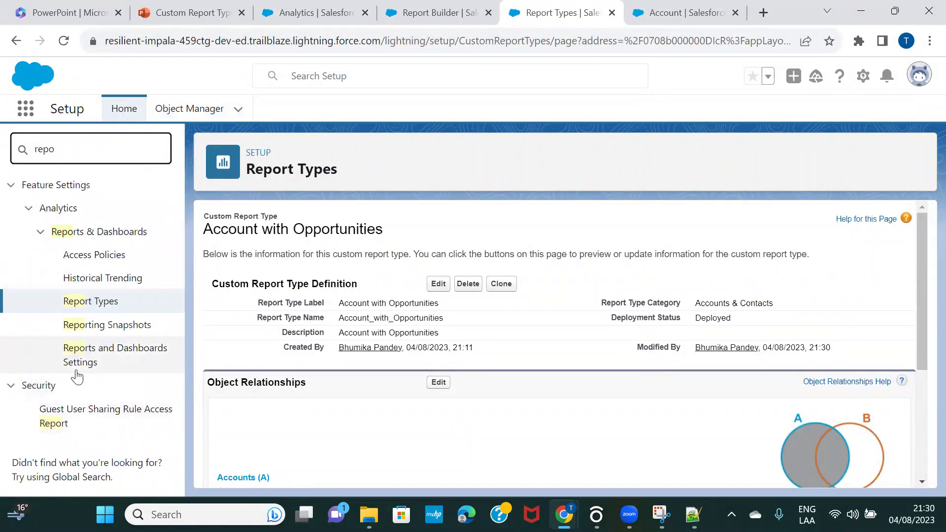
click(84, 304)
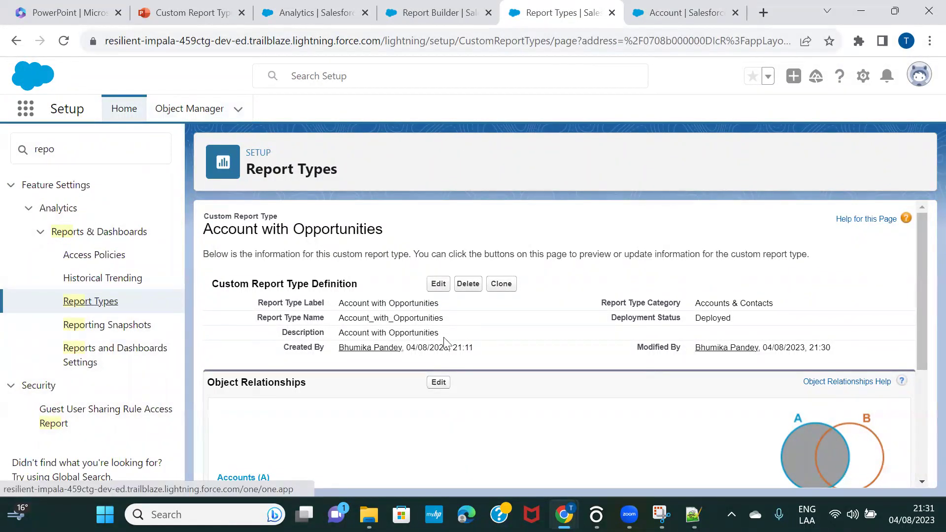
scroll(446, 342, down, 1)
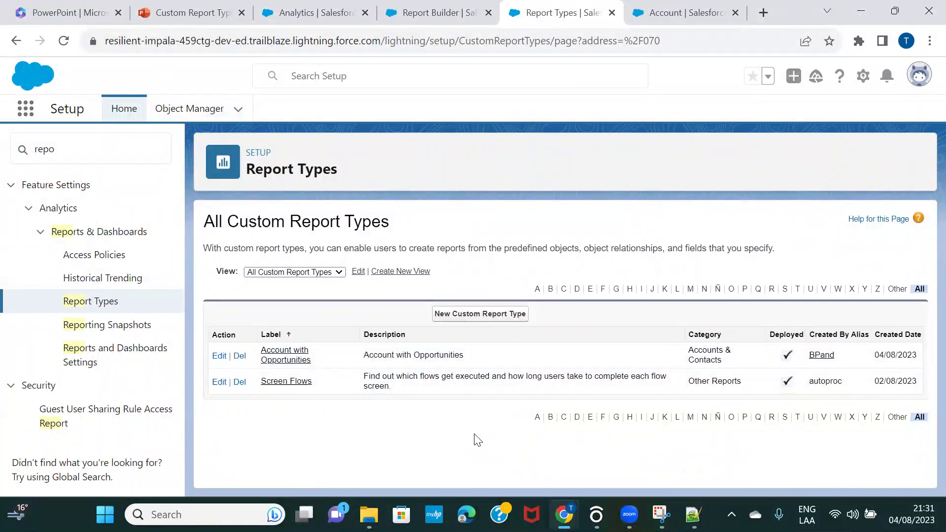
click(295, 21)
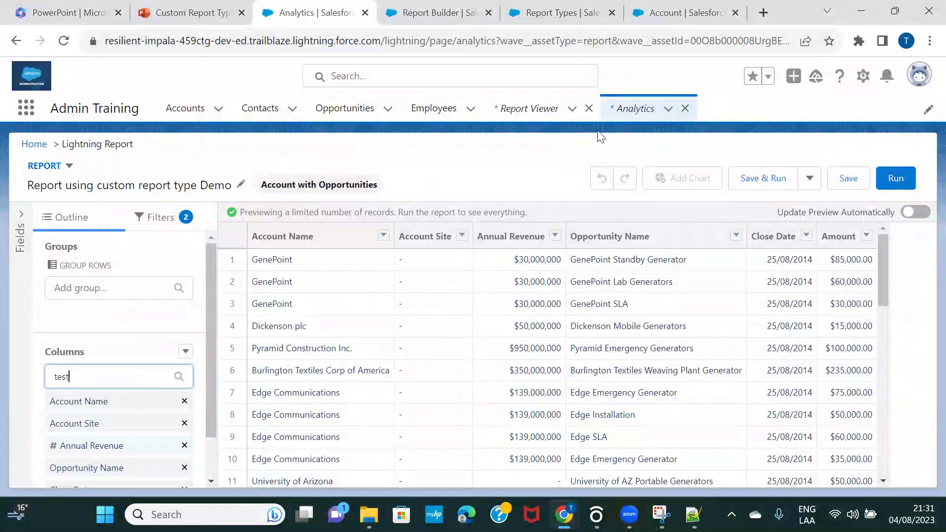
mouse_move(685, 24)
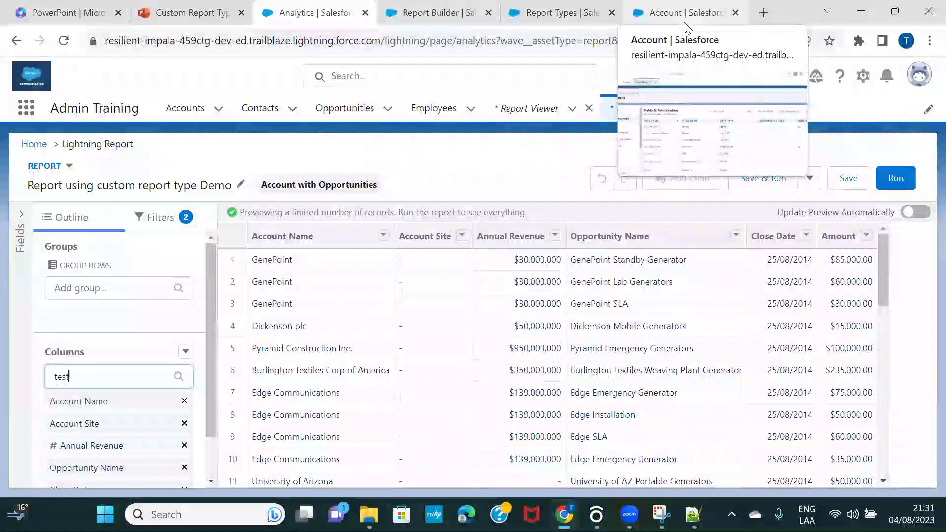
click(685, 25)
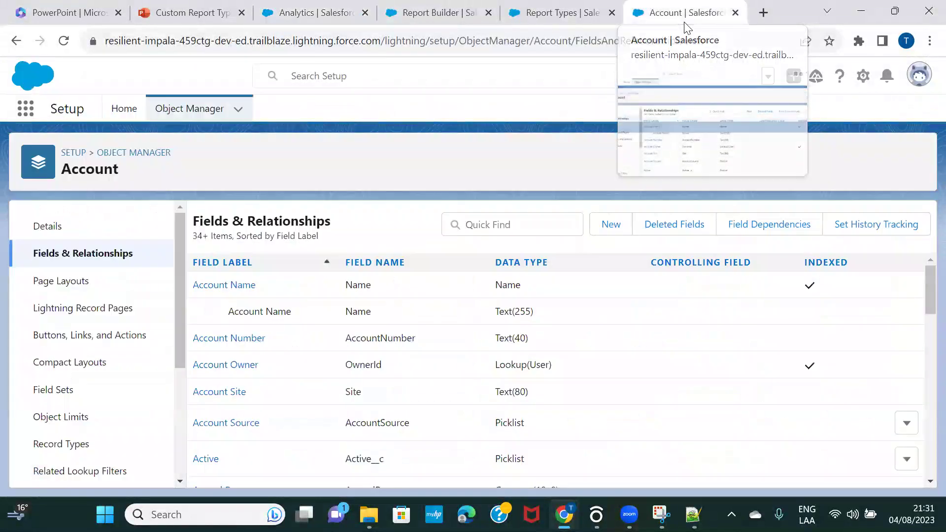
click(521, 21)
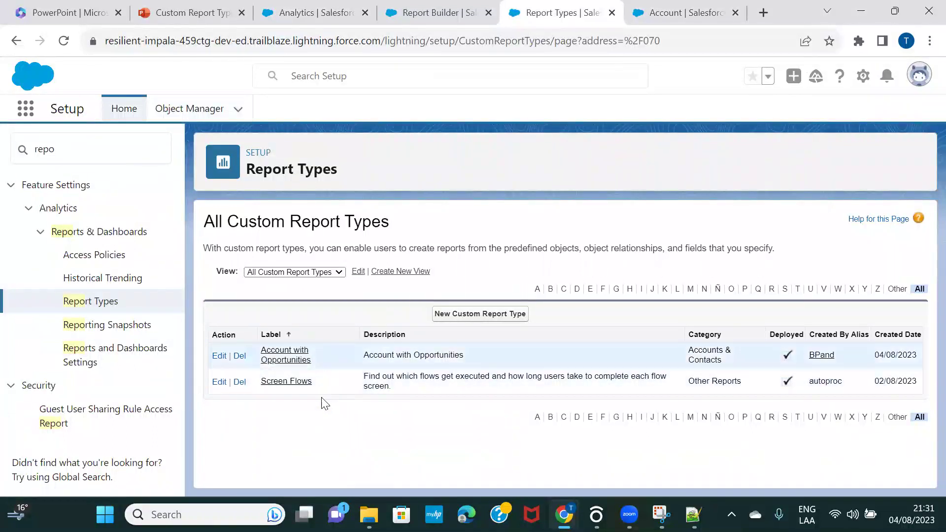
click(320, 272)
click(320, 272)
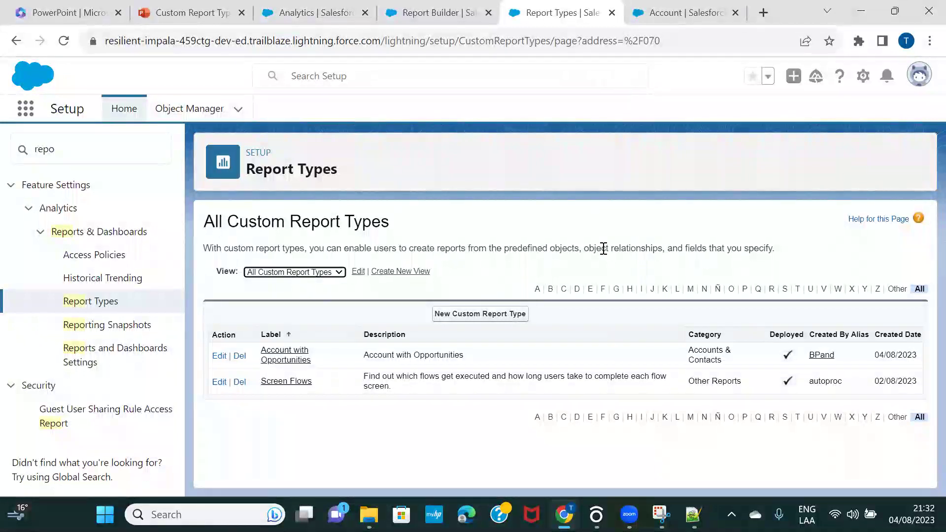
Step: Reload "Report using custom report type Demo" and reopen it in the report editor
click(311, 13)
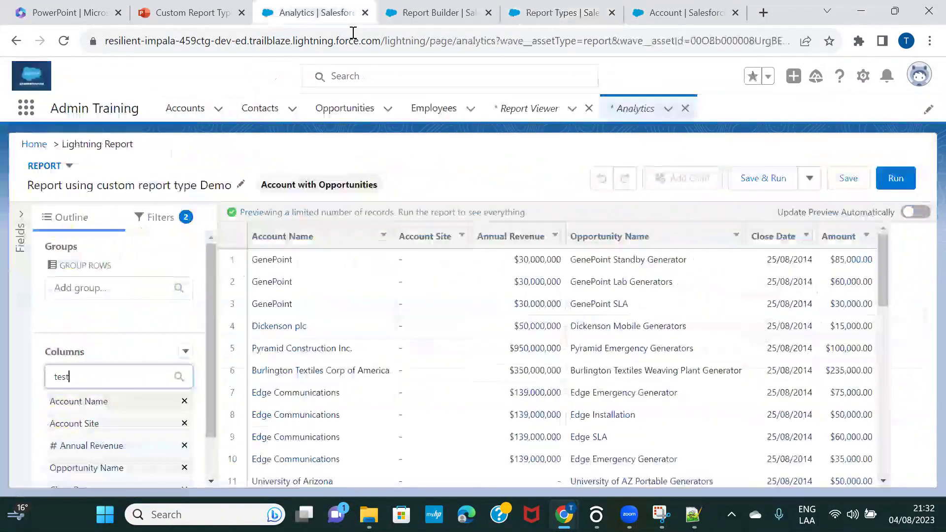
click(64, 41)
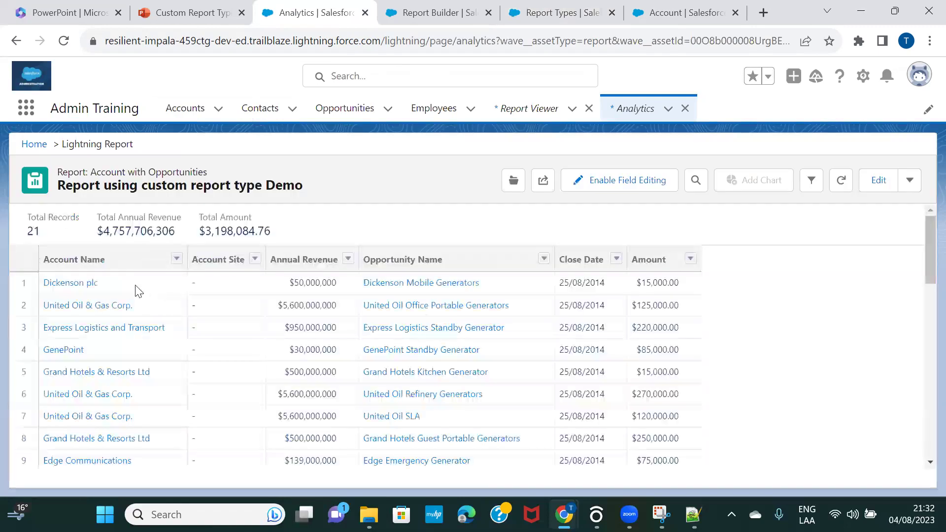
click(878, 180)
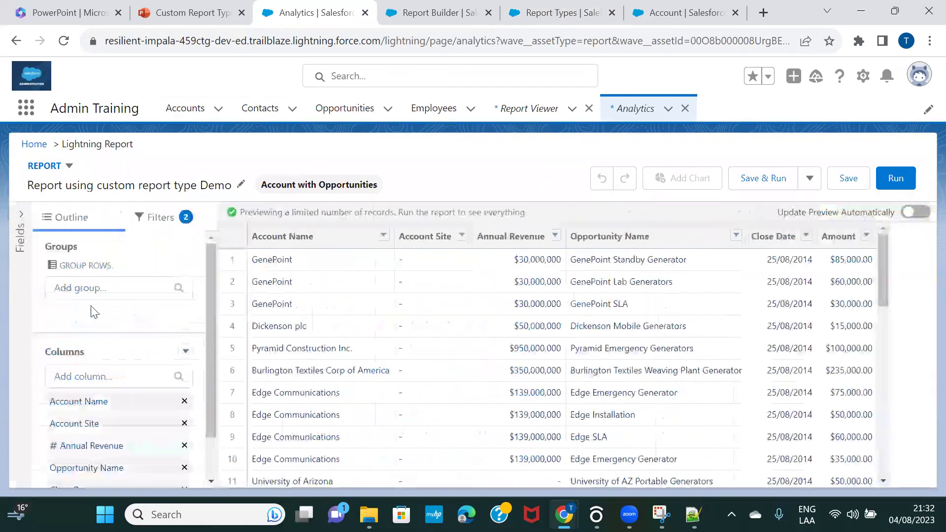
Step: Add TestCheckbox as a column to the report, then save and run it
click(71, 376)
text(tes)
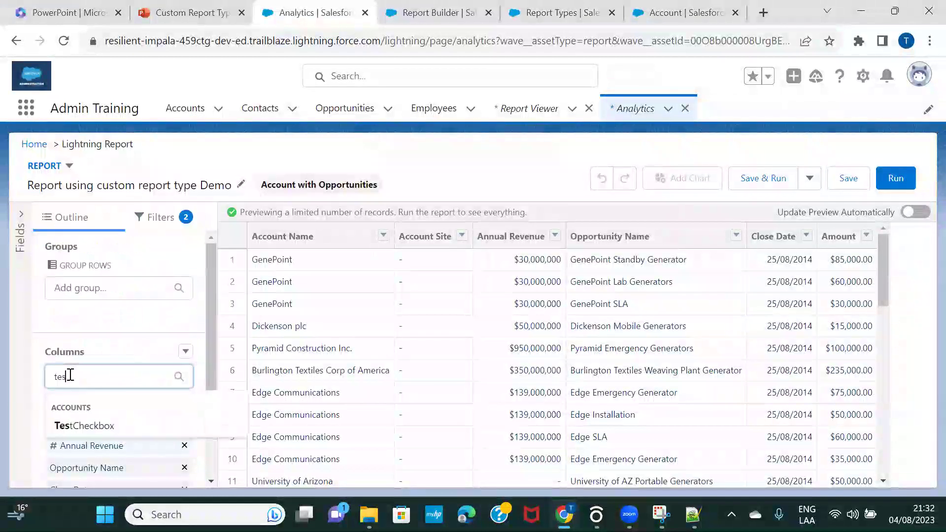
click(129, 428)
click(422, 213)
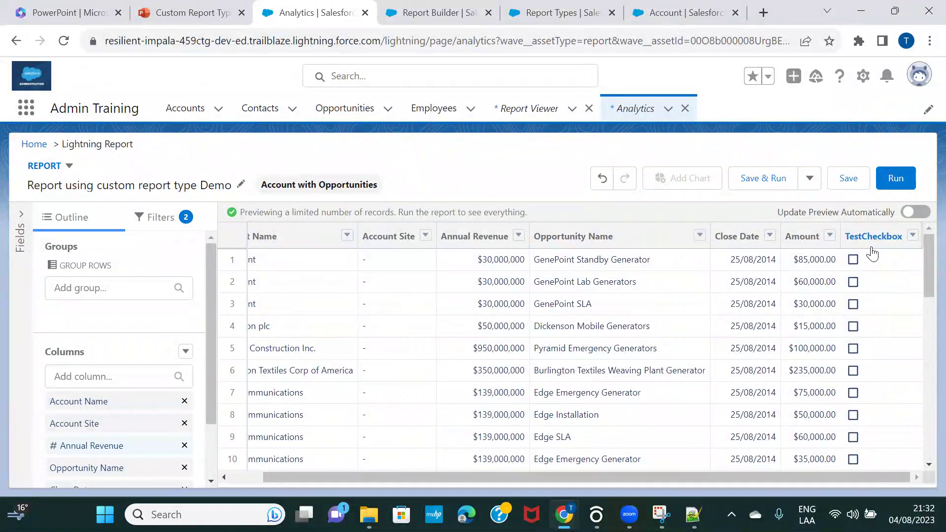
scroll(605, 361, left, 1)
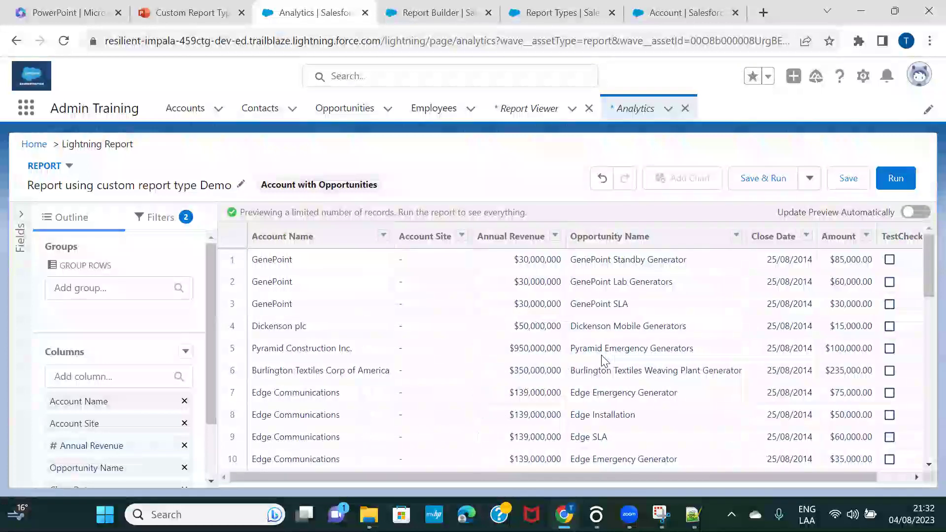
click(744, 186)
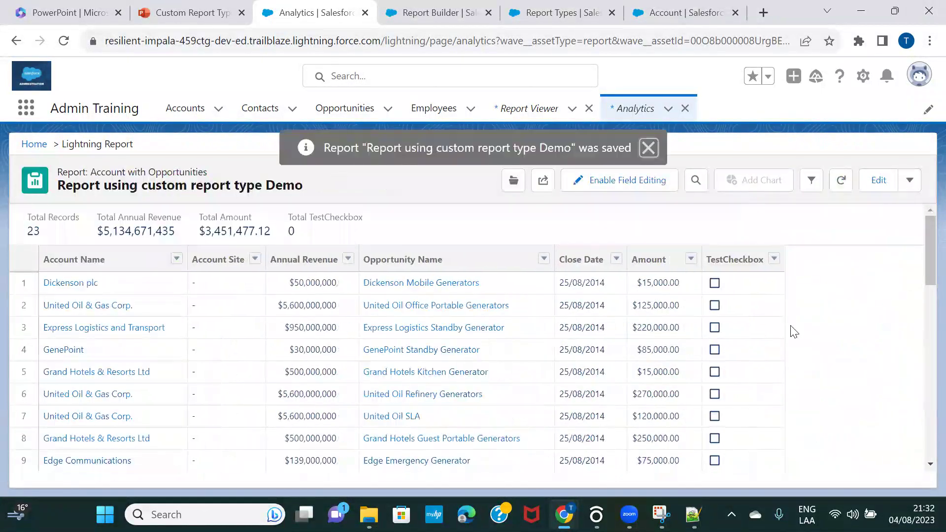